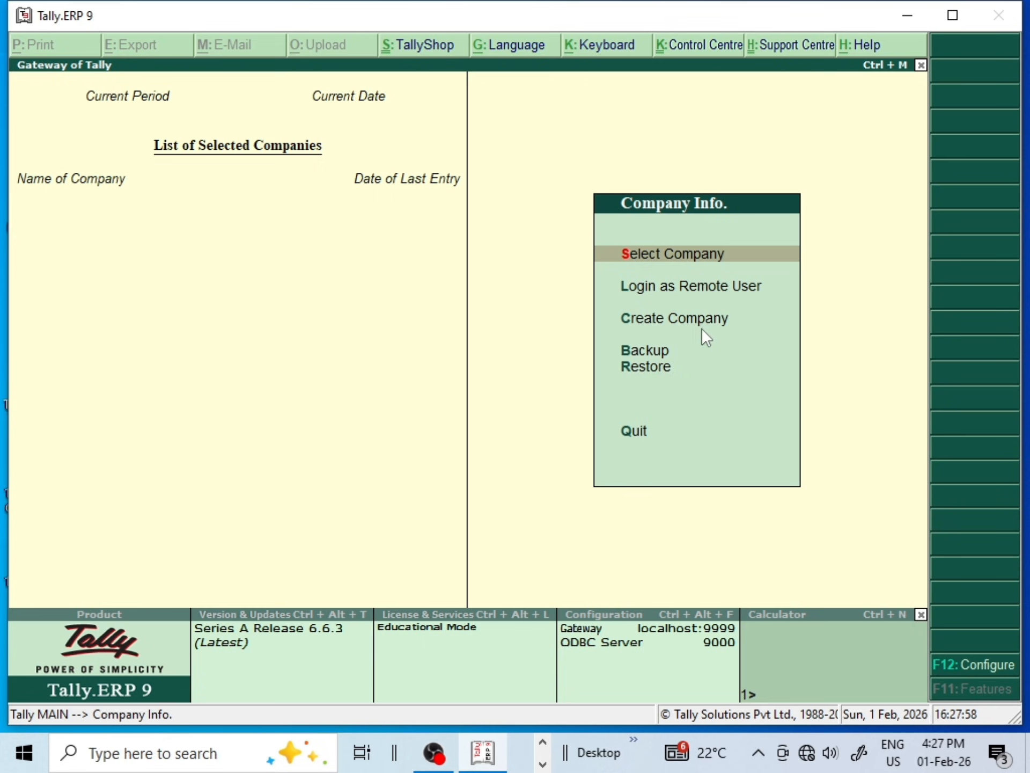
Start creating a company named National Computer and keep the same text as its mailing name
{"action": "left_click", "coordinate": [690, 320]}
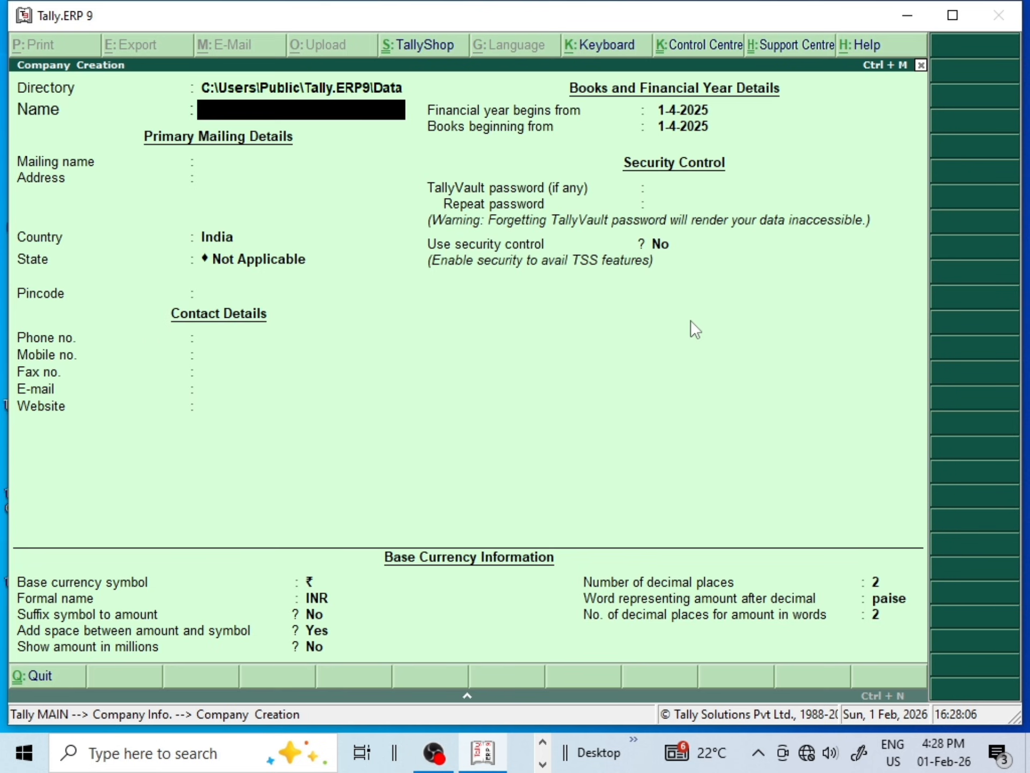
{"action": "type", "text": "National"}
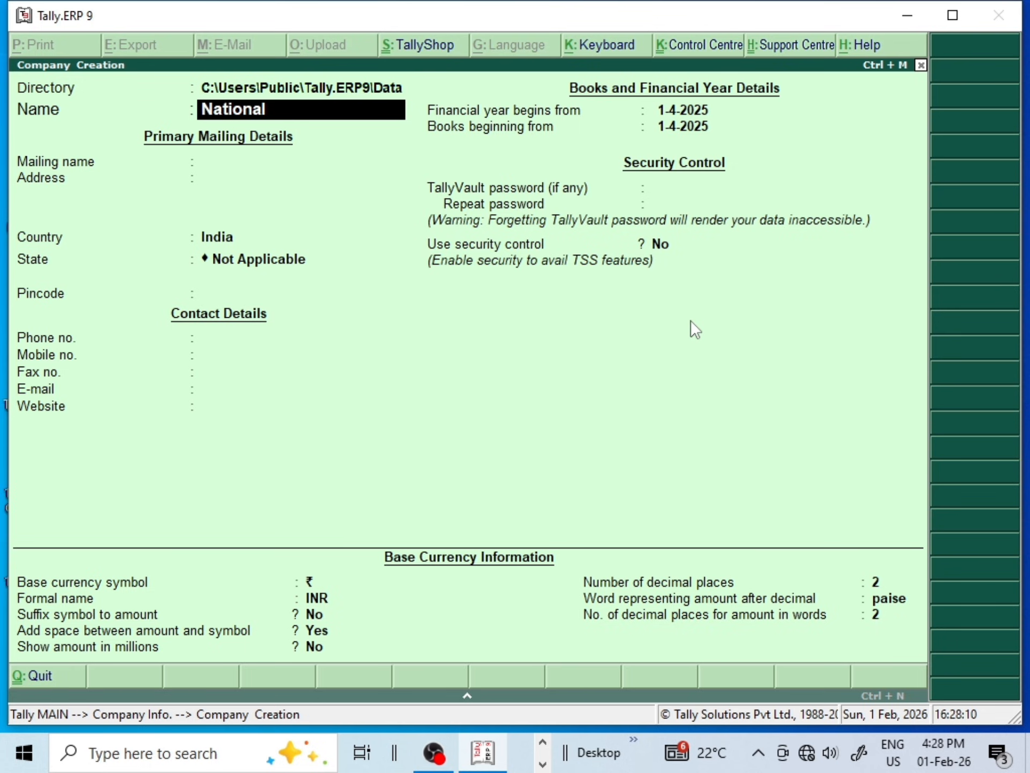
{"action": "type", "text": " Computer"}
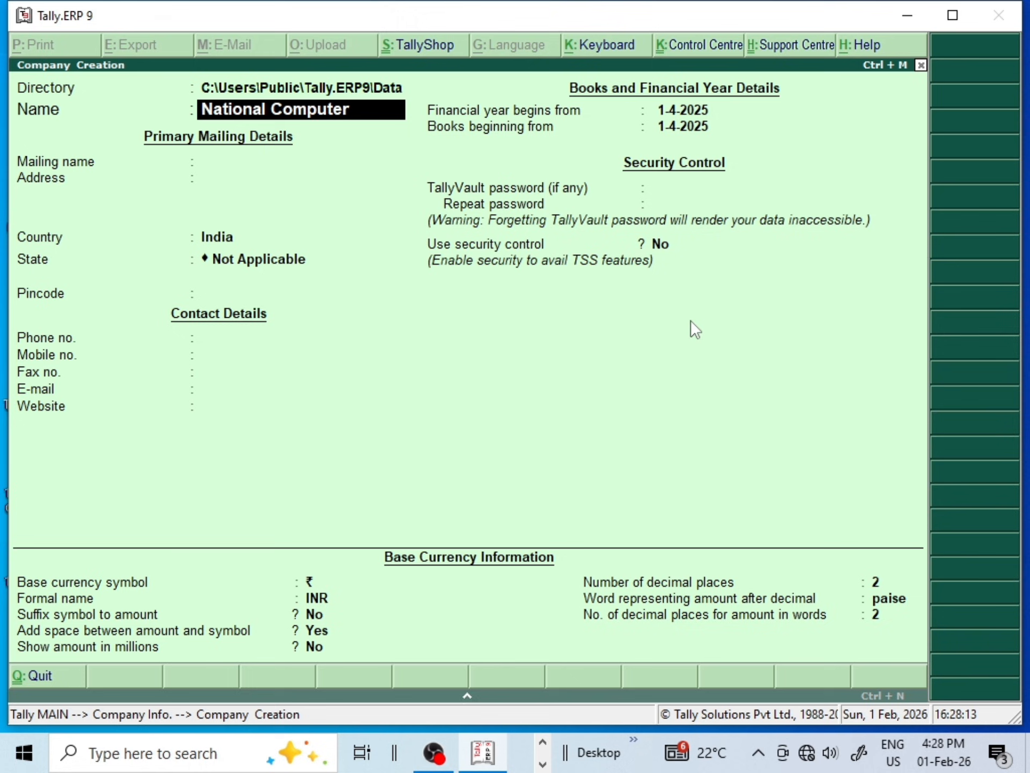
{"action": "key", "text": "Return"}
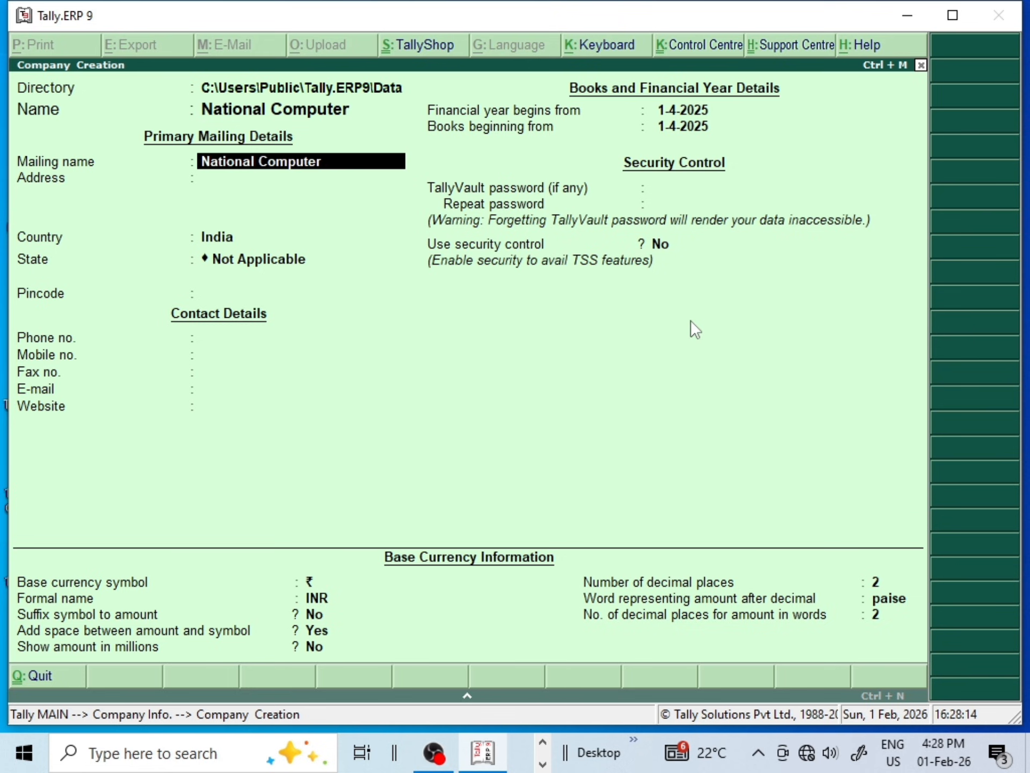
{"action": "key", "text": "Return"}
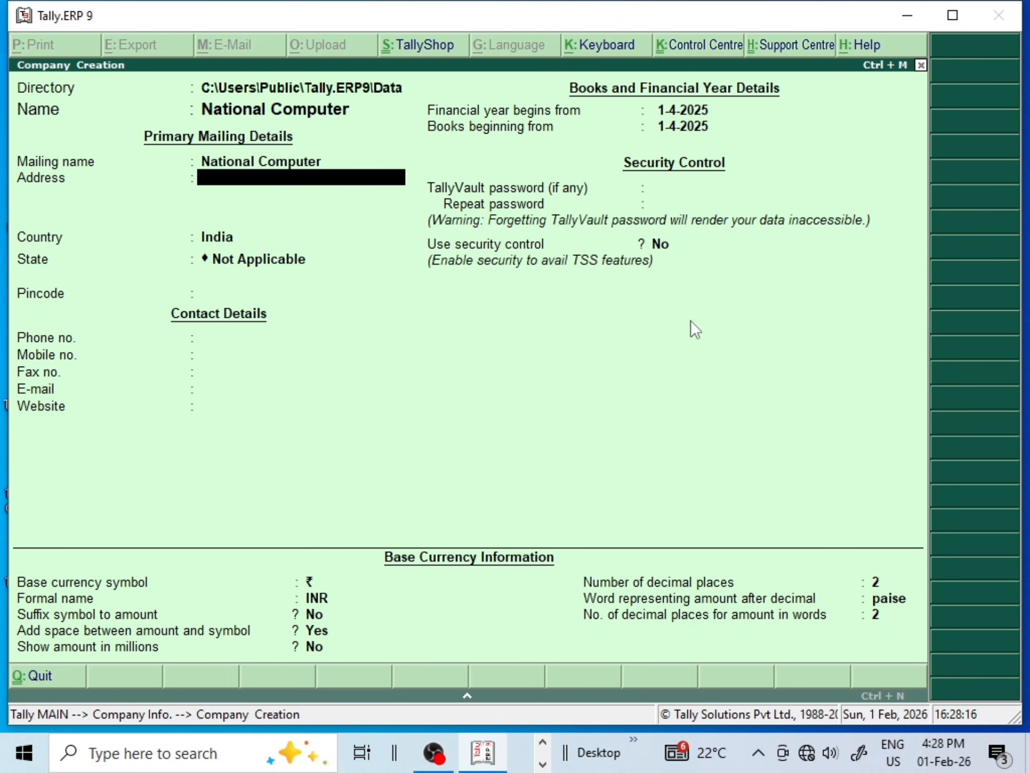
Enter the company's address, keep India as the country and set the state to Bihar
{"action": "type", "text": "Sahebganj Muz"}
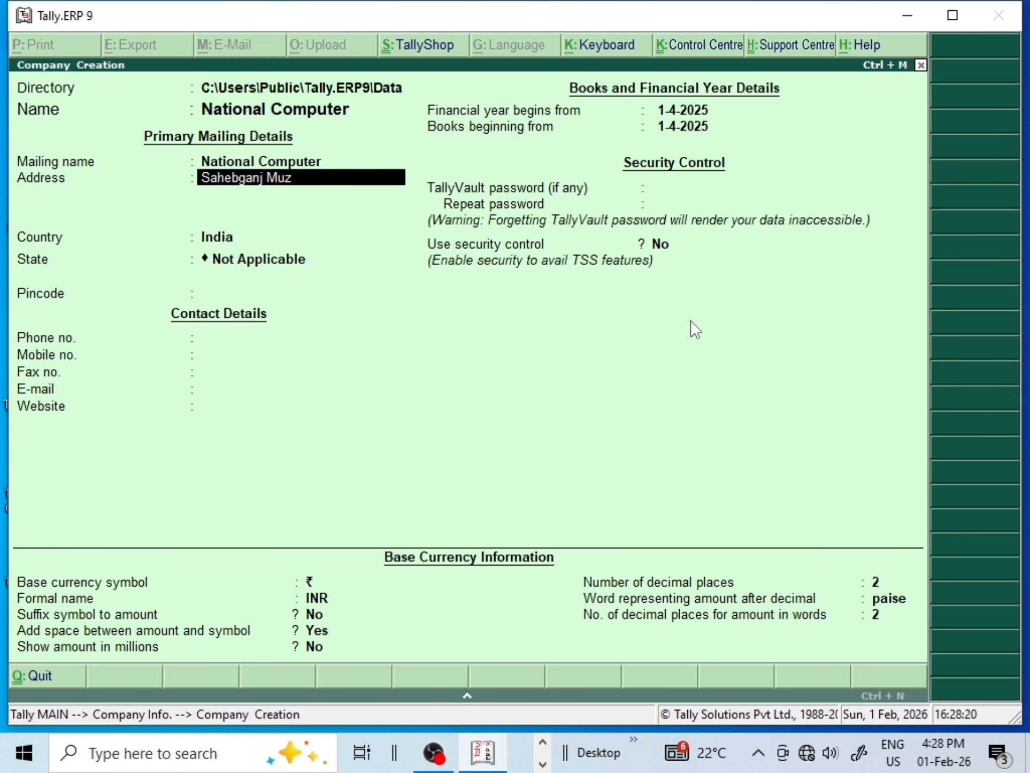
{"action": "key", "text": "Return"}
{"action": "key", "text": "Return"}
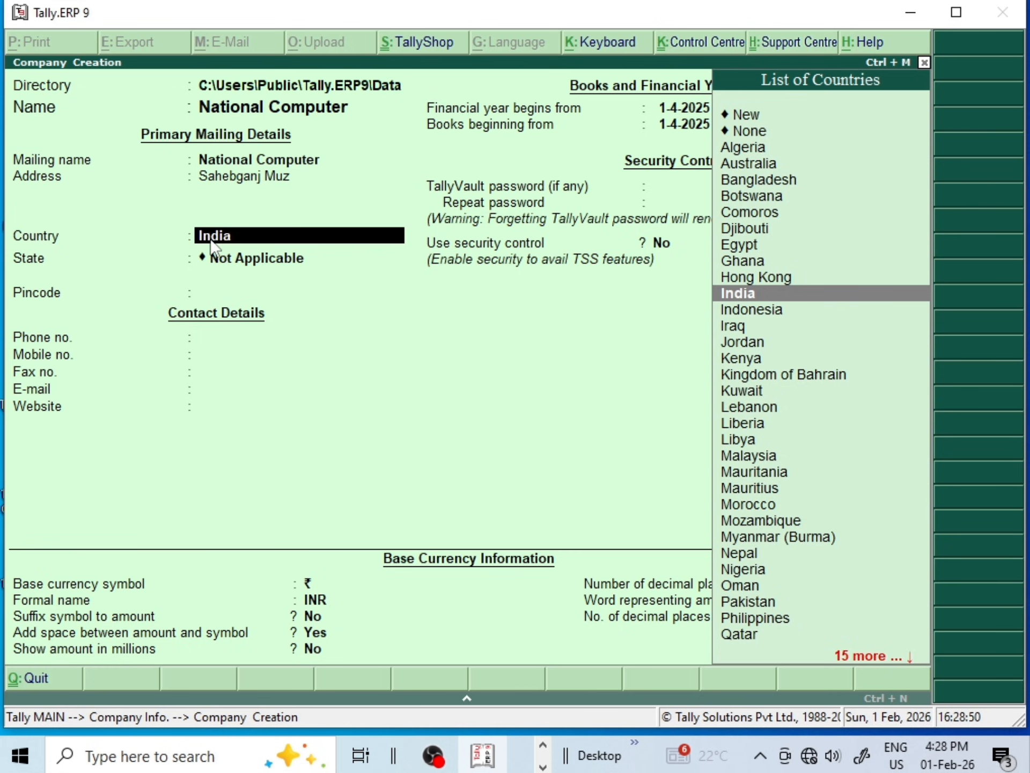
{"action": "key", "text": "Return"}
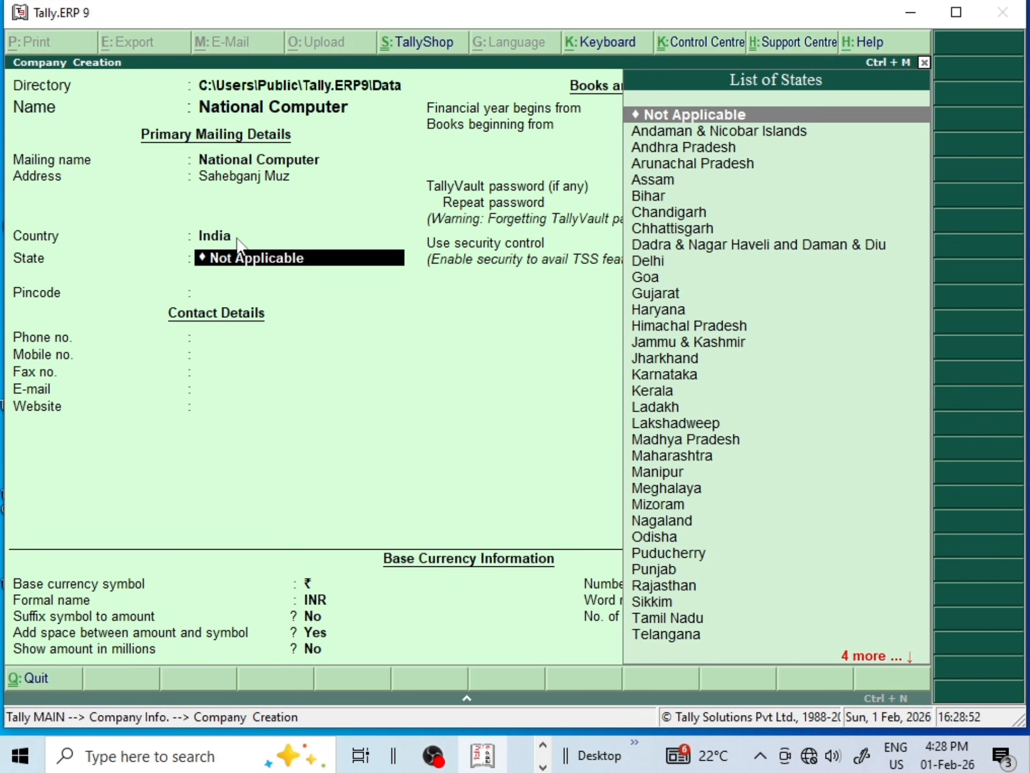
{"action": "key", "text": "Down"}
{"action": "key", "text": "Down"}
{"action": "key", "text": "Down"}
{"action": "key", "text": "Down"}
{"action": "key", "text": "Down"}
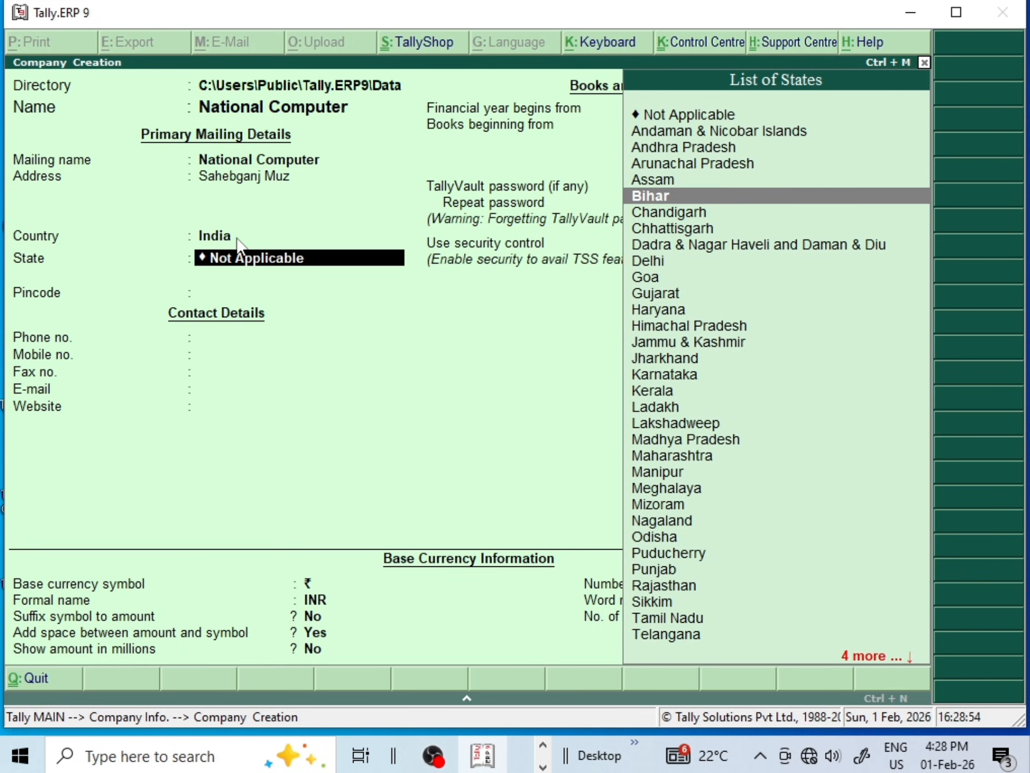
{"action": "key", "text": "Return"}
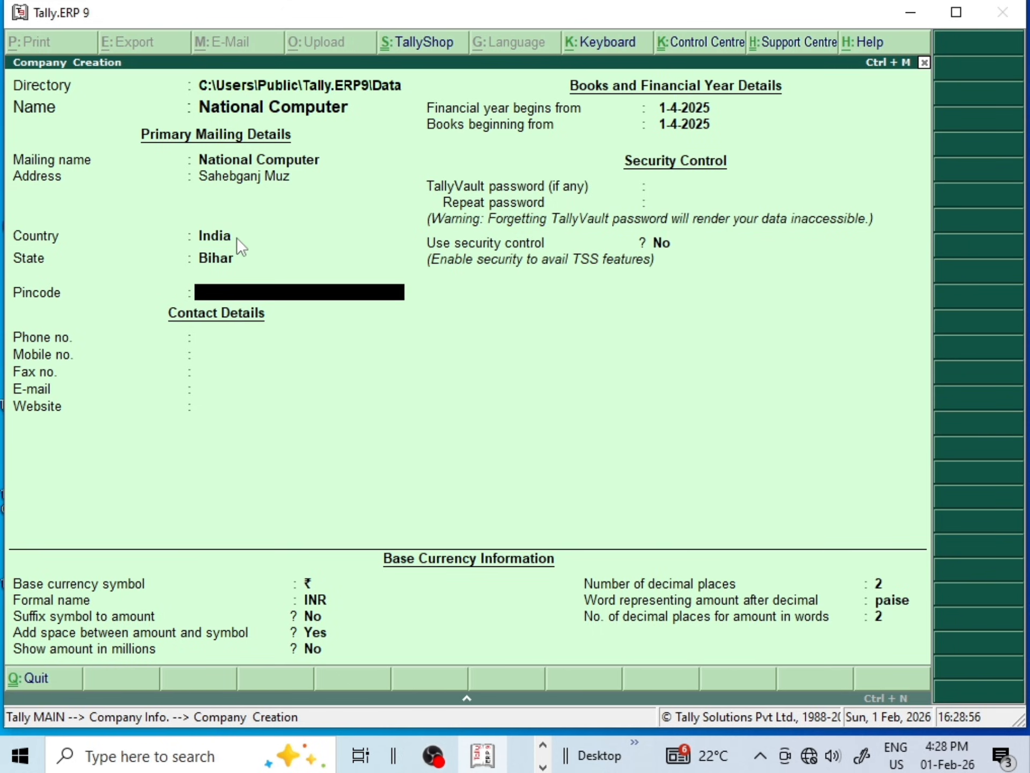
Enter the company's postal pincode and leave the phone, mobile, fax, e-mail and website details blank
{"action": "type", "text": "843125"}
{"action": "key", "text": "Return"}
{"action": "key", "text": "Return"}
{"action": "key", "text": "Return"}
{"action": "key", "text": "Return"}
{"action": "key", "text": "Return"}
{"action": "key", "text": "Return"}
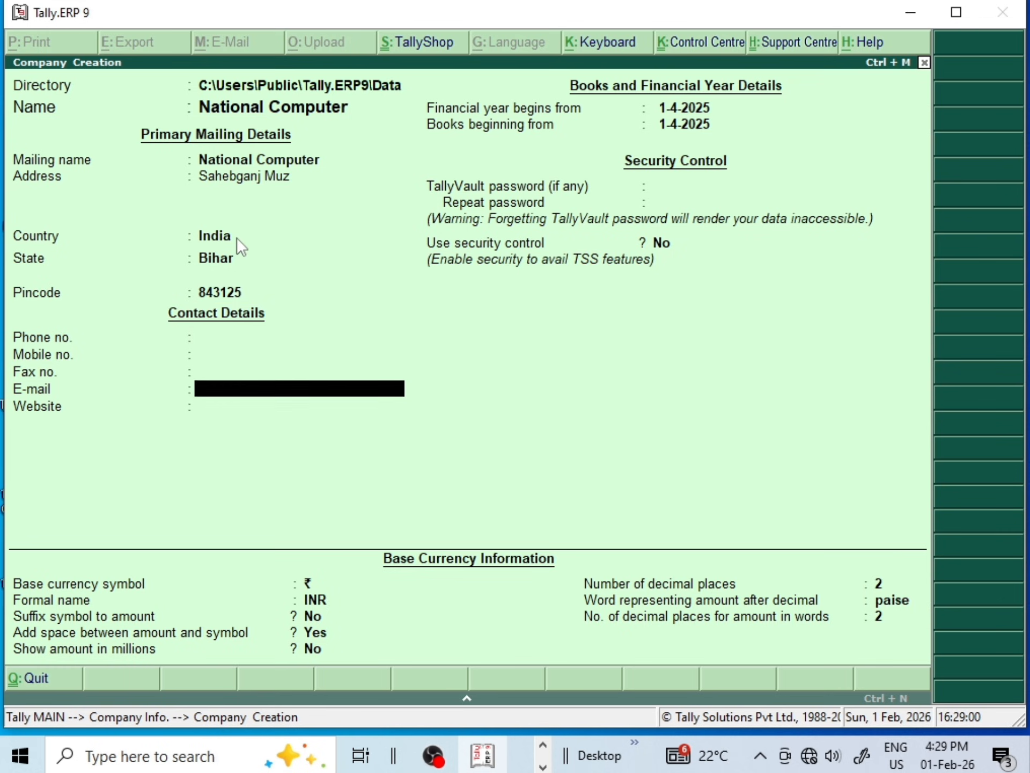
{"action": "key", "text": "Return"}
{"action": "key", "text": "Return"}
Keep the default financial year, security and base currency settings and save the new company
{"action": "key", "text": "Return"}
{"action": "key", "text": "Return"}
{"action": "key", "text": "Return"}
{"action": "key", "text": "Return"}
{"action": "key", "text": "Return"}
{"action": "key", "text": "Return"}
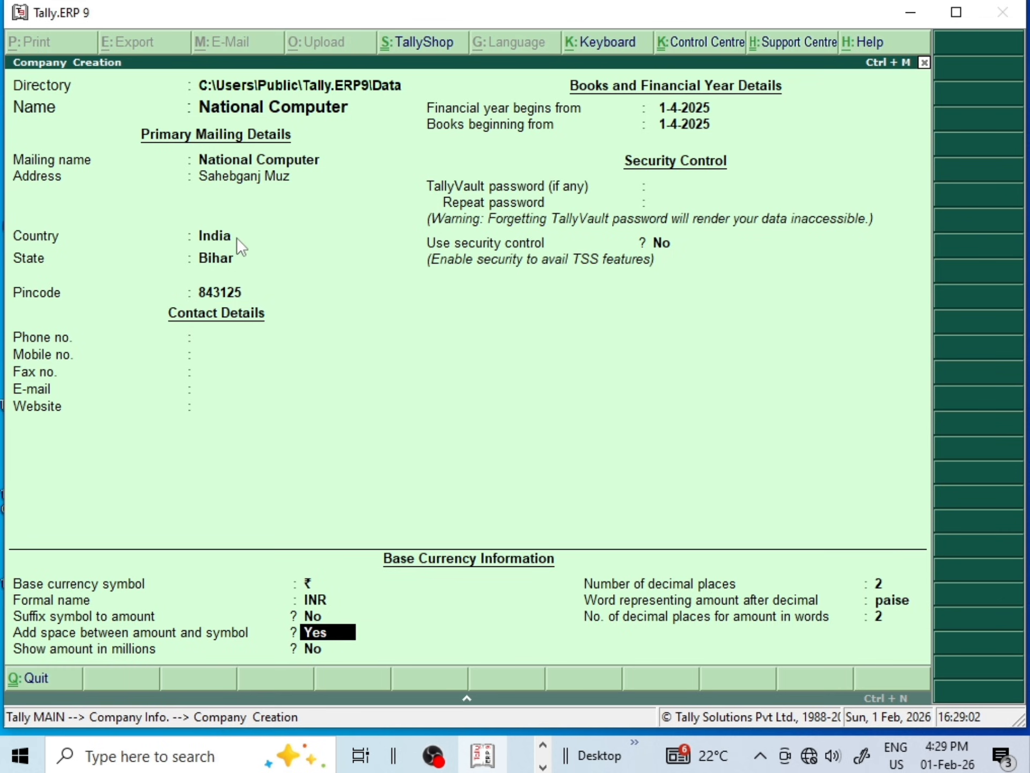
{"action": "key", "text": "Return"}
{"action": "key", "text": "Return"}
{"action": "key", "text": "Return"}
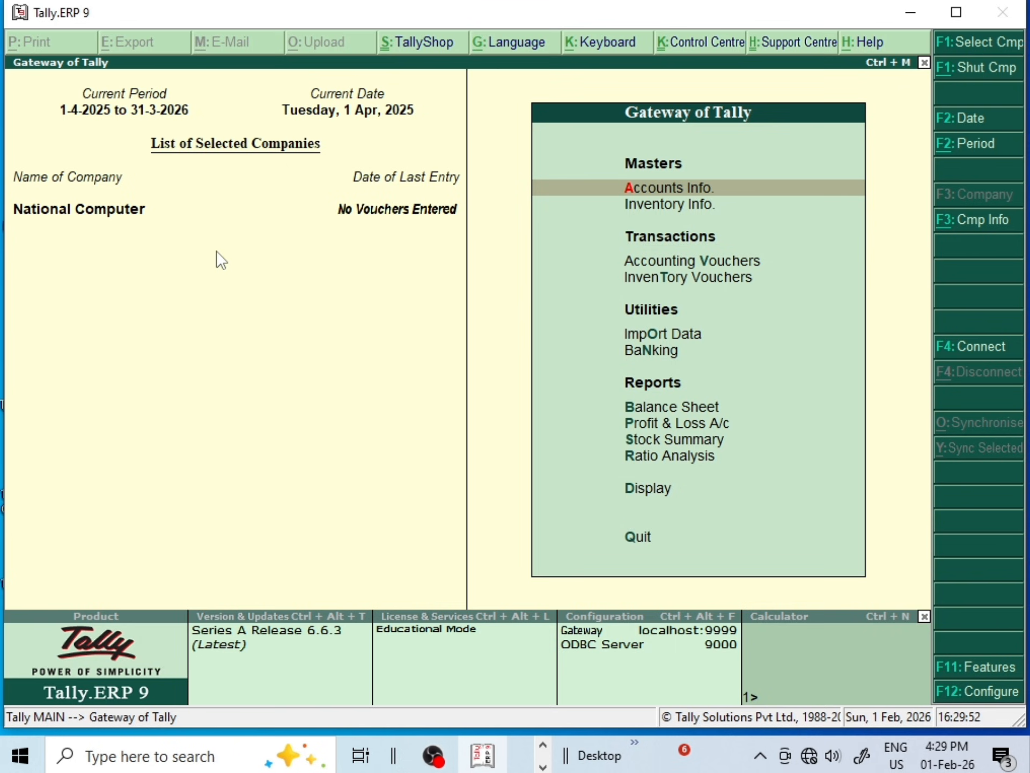
Enable Goods and Services Tax (GST) in the company's statutory features and choose to set its GST details
{"action": "key", "text": "F11"}
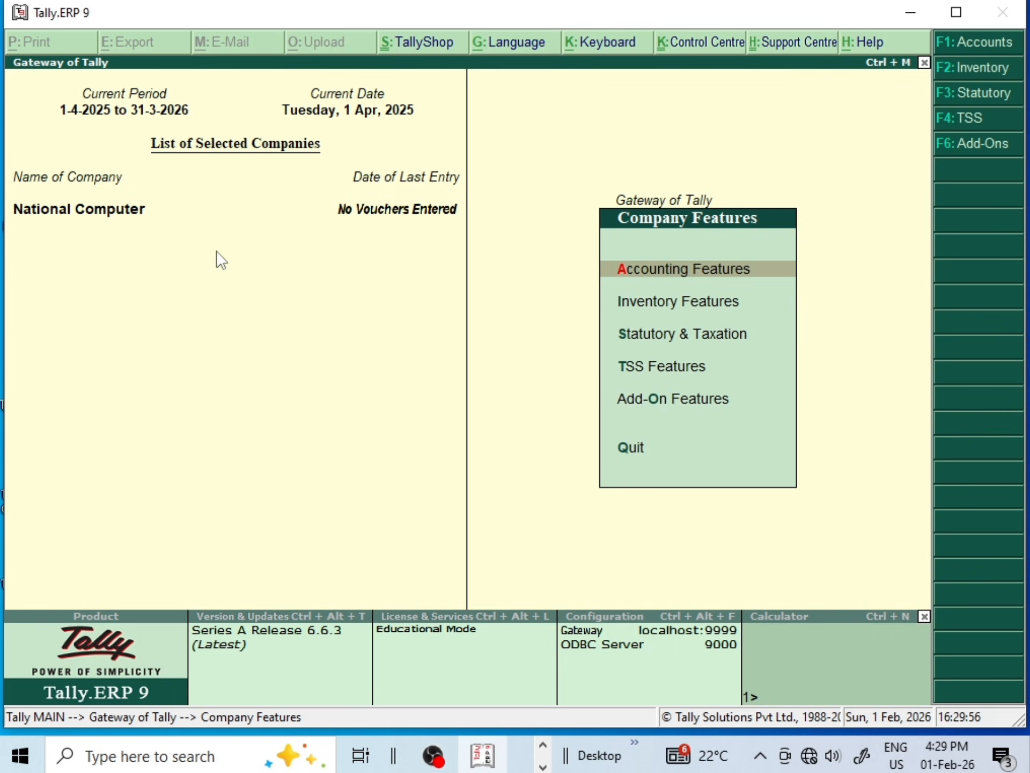
{"action": "key", "text": "F3"}
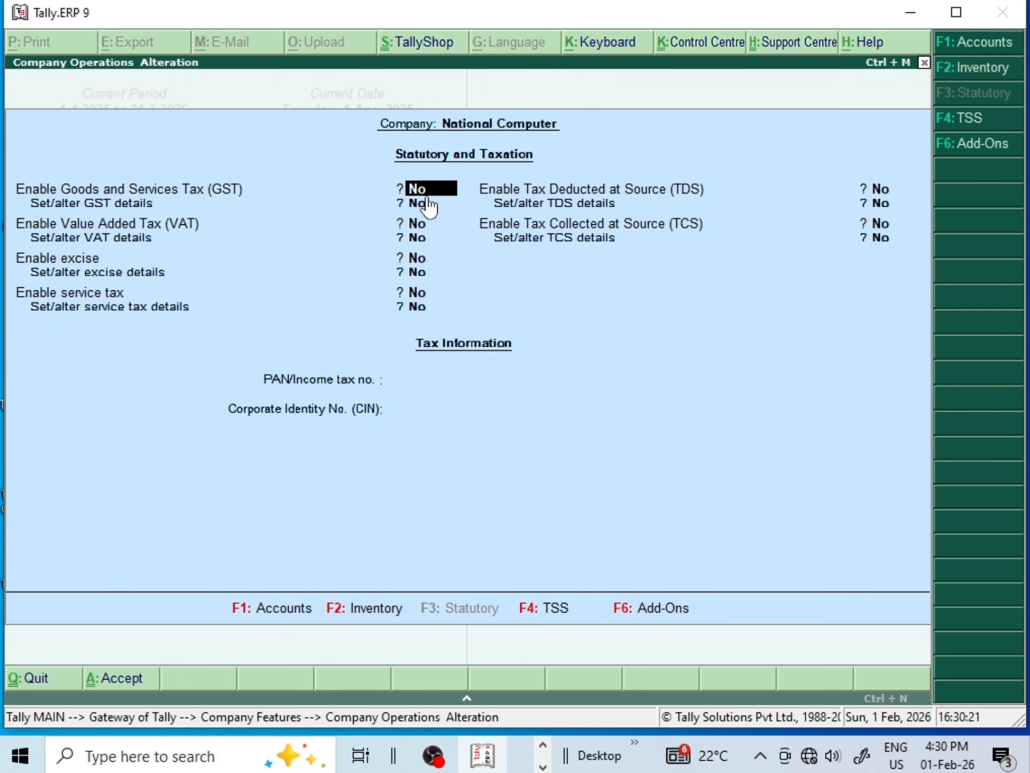
{"action": "key", "text": "BackSpace"}
{"action": "type", "text": "yes"}
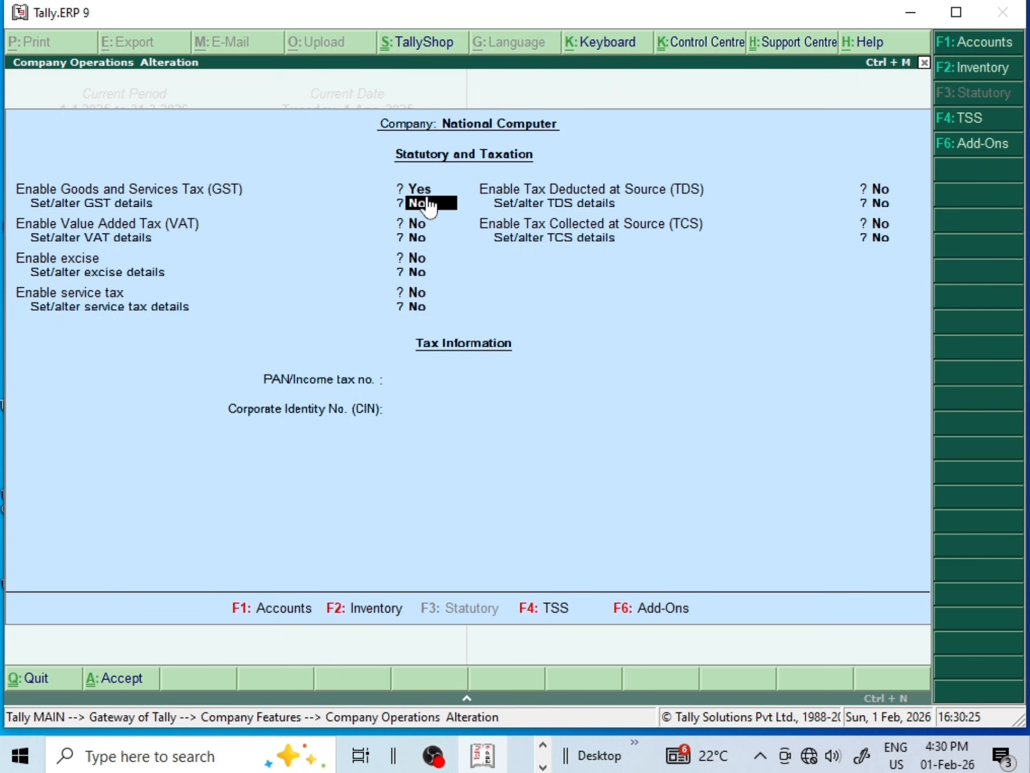
{"action": "type", "text": "ye"}
{"action": "key", "text": "Return"}
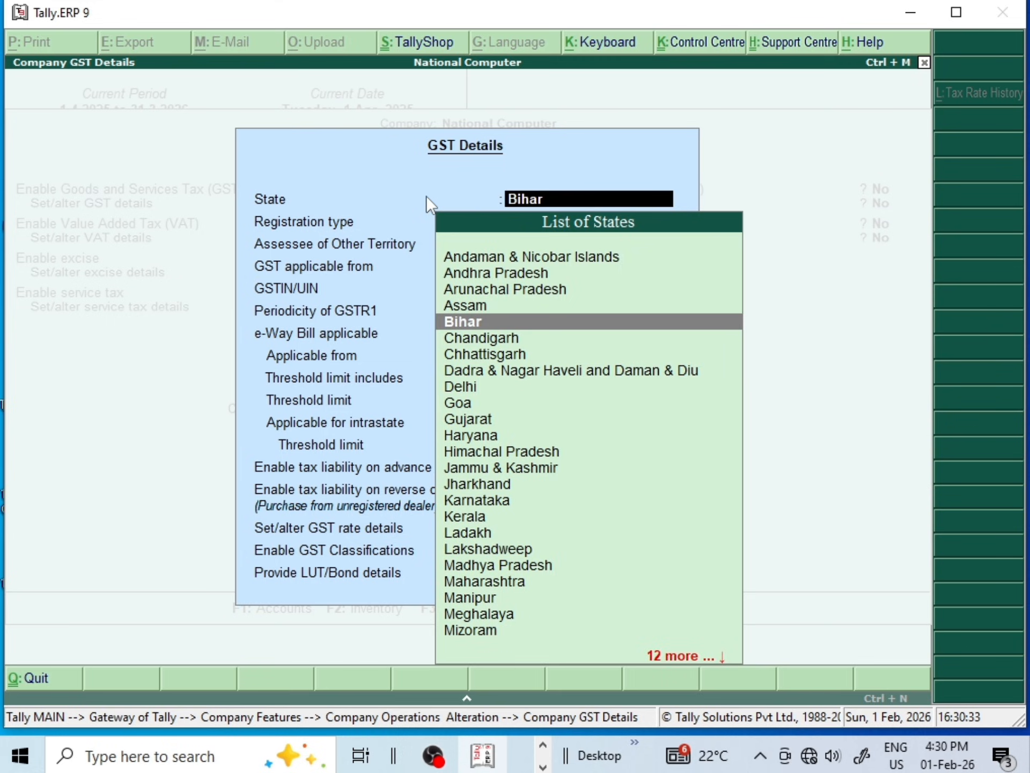
Keep state Bihar, Regular registration and the 1-Apr-2025 GST start date, and enter the company's GSTIN/UIN
{"action": "key", "text": "Return"}
{"action": "key", "text": "Return"}
{"action": "key", "text": "Return"}
{"action": "key", "text": "Return"}
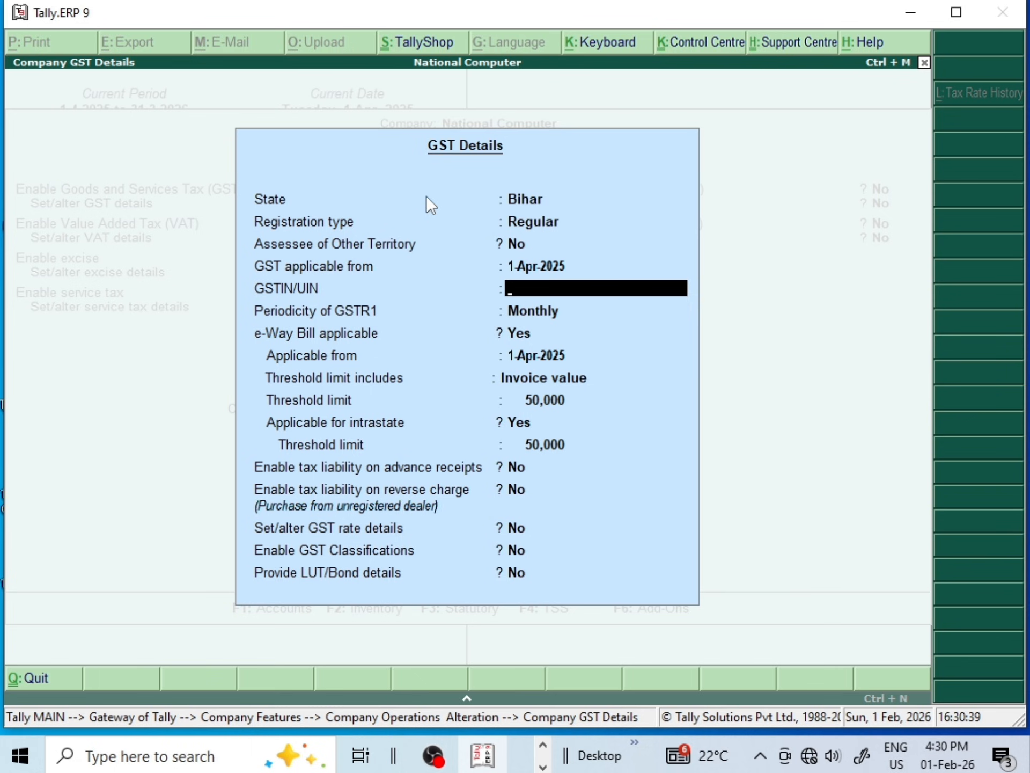
{"action": "type", "text": "1234567891"}
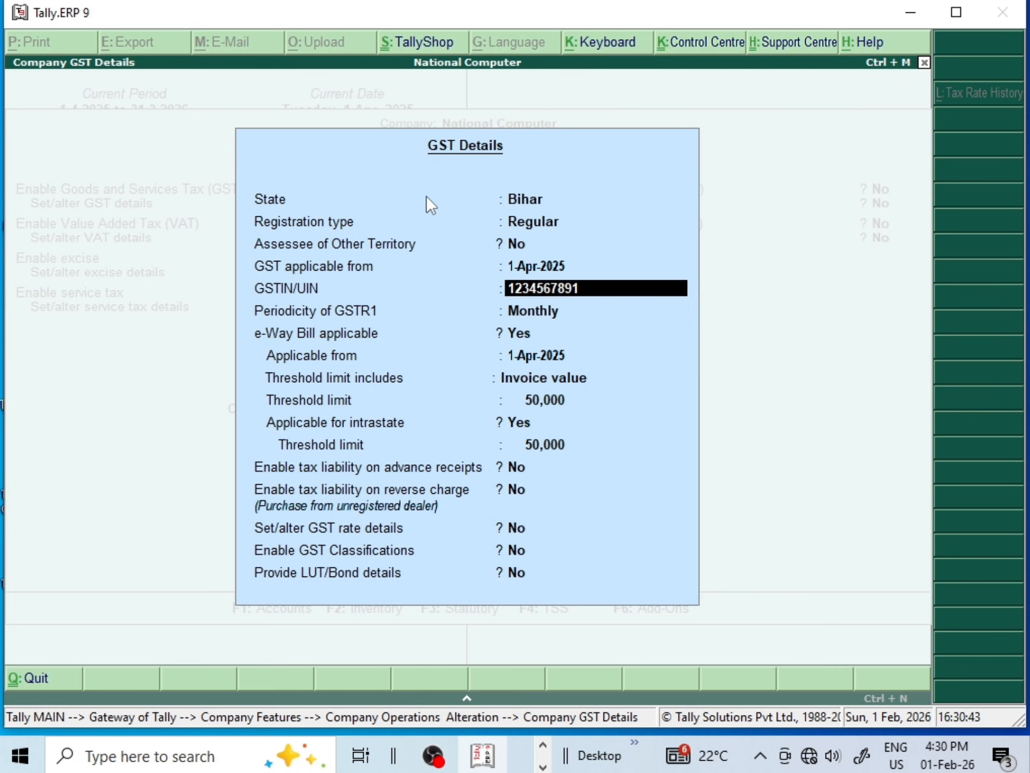
{"action": "type", "text": "23456"}
{"action": "key", "text": "Return"}
Keep monthly GSTR1 and the e-Way Bill enabled, base its threshold limit on Taxable goods value, and save the company's GST settings
{"action": "key", "text": "Return"}
{"action": "key", "text": "Return"}
{"action": "key", "text": "Return"}
{"action": "key", "text": "Return"}
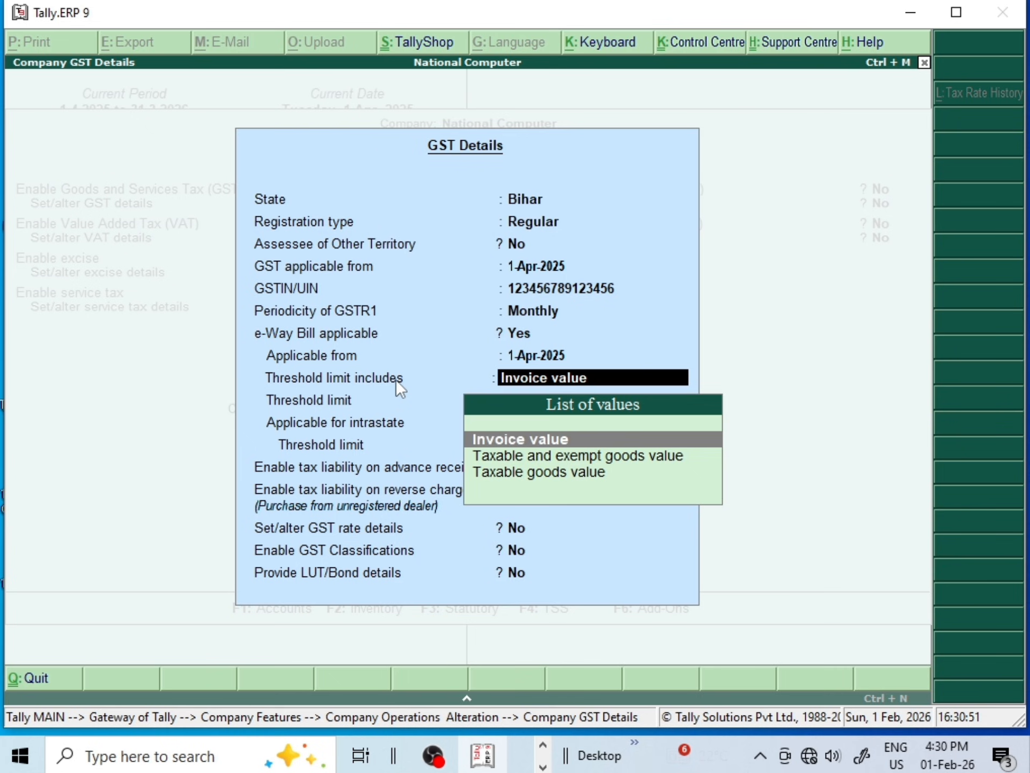
{"action": "key", "text": "Down"}
{"action": "key", "text": "Down"}
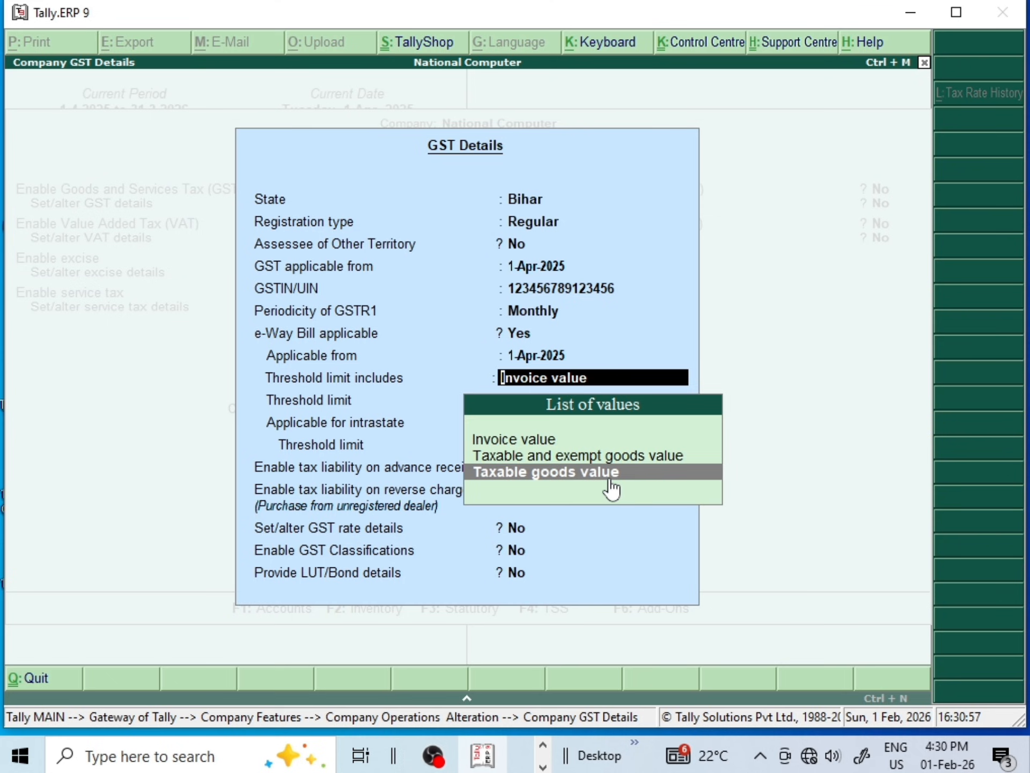
{"action": "left_click", "coordinate": [593, 472]}
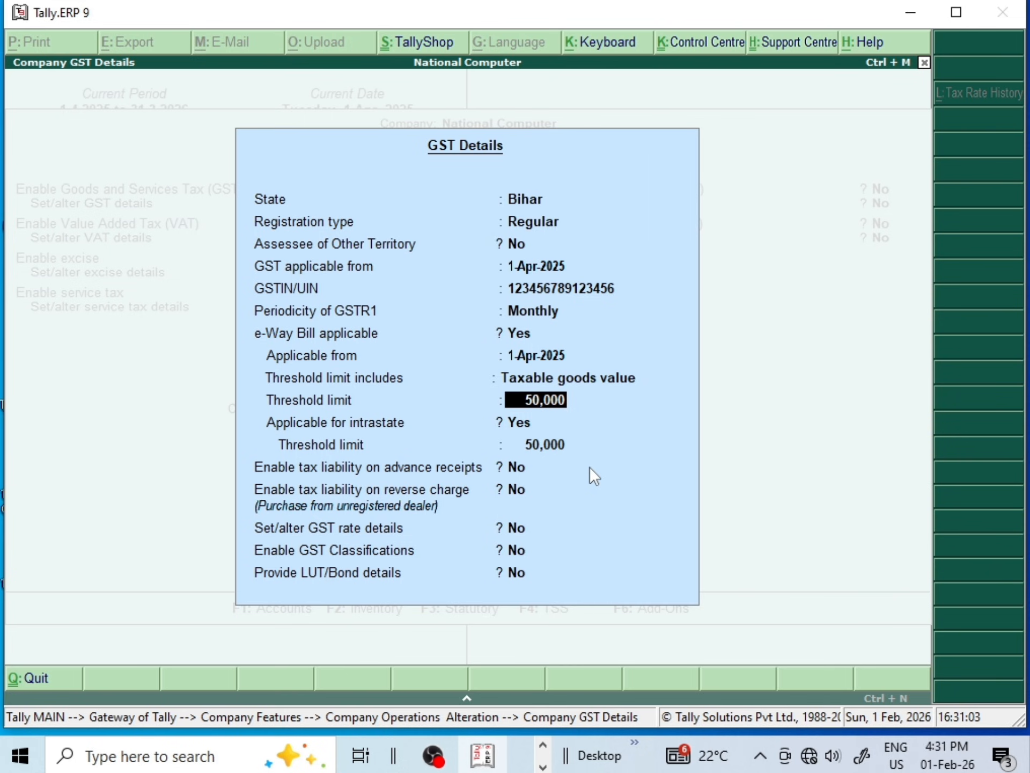
{"action": "key", "text": "ctrl+a"}
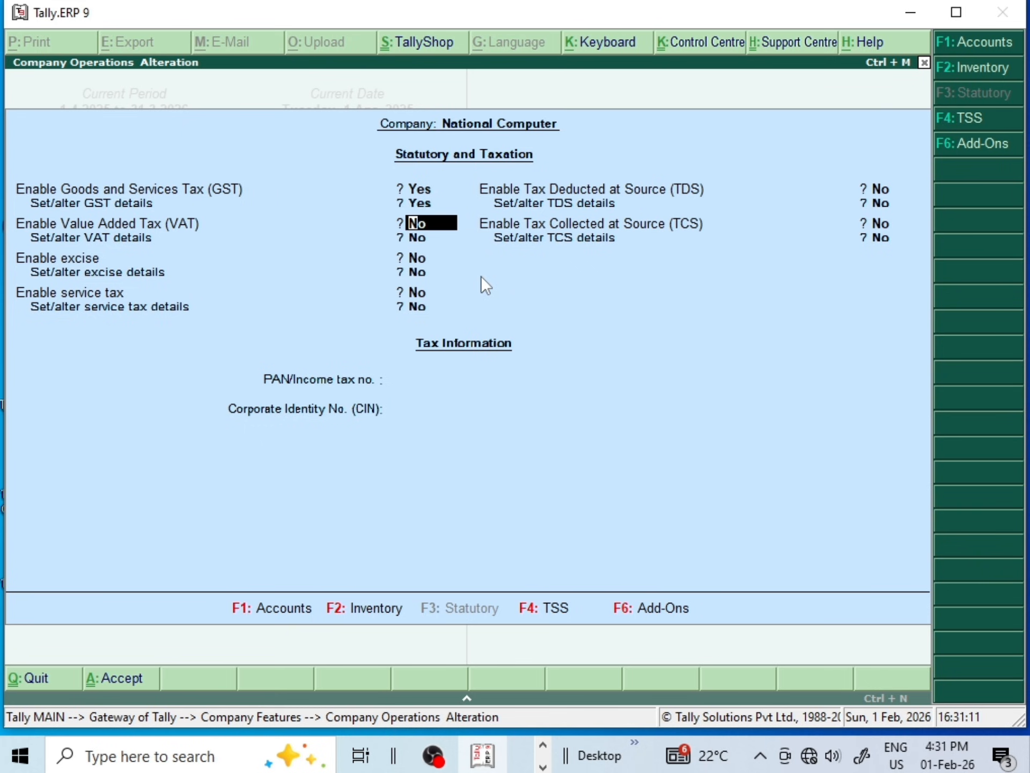
{"action": "key", "text": "Escape"}
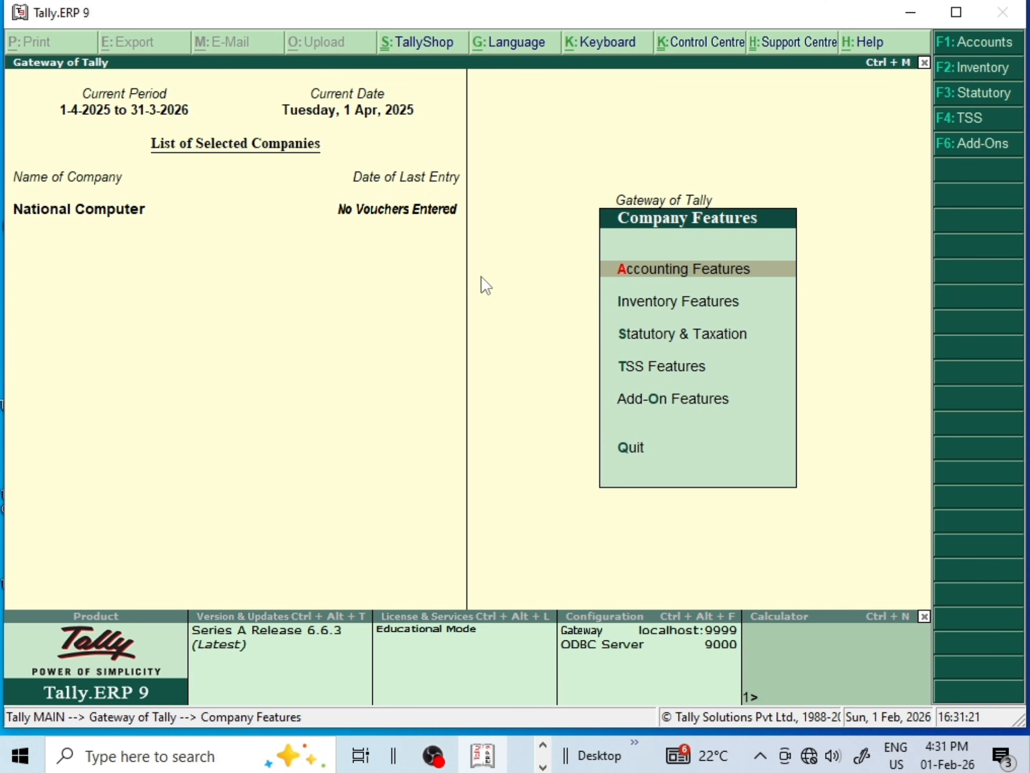
{"action": "key", "text": "Escape"}
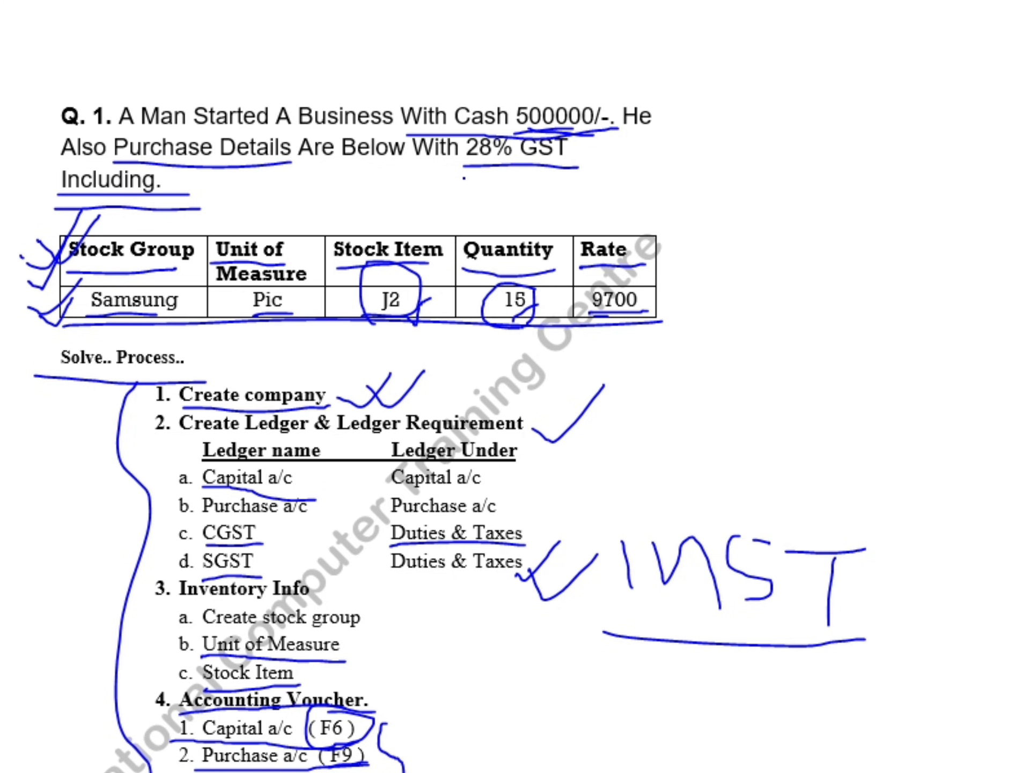
{"action": "left_click_drag", "start_coordinate": [406, 164], "coordinate": [509, 158]}
{"action": "left_click_drag", "start_coordinate": [402, 167], "coordinate": [508, 164]}
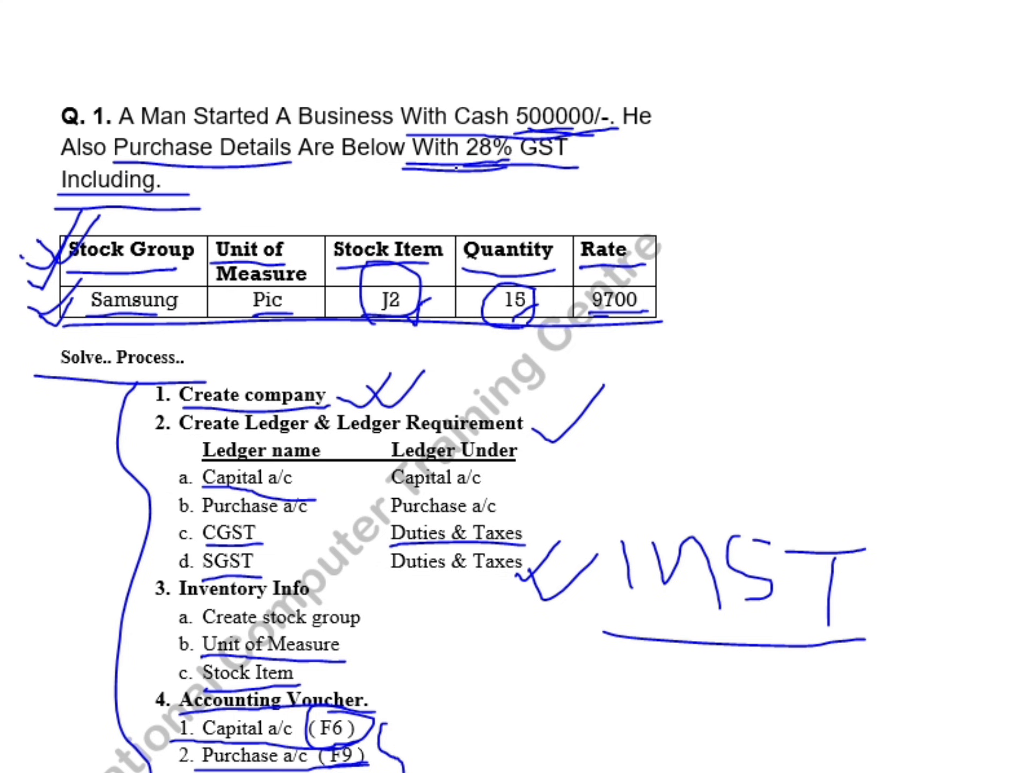
{"action": "left_click_drag", "start_coordinate": [456, 167], "coordinate": [492, 161]}
{"action": "mouse_move", "coordinate": [165, 477]}
{"action": "left_mouse_down"}
{"action": "mouse_move", "coordinate": [177, 513]}
{"action": "mouse_move", "coordinate": [215, 465]}
{"action": "left_mouse_up"}
{"action": "left_click_drag", "start_coordinate": [170, 512], "coordinate": [218, 495]}
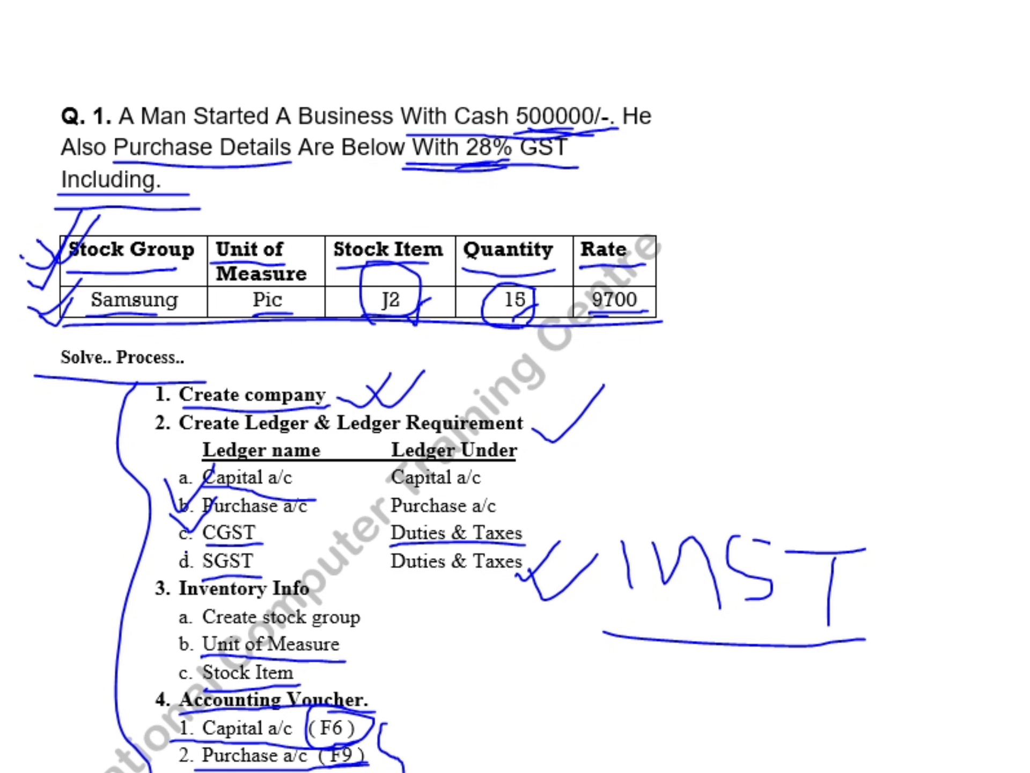
{"action": "mouse_move", "coordinate": [173, 534]}
{"action": "left_mouse_down"}
{"action": "mouse_move", "coordinate": [188, 546]}
{"action": "mouse_move", "coordinate": [207, 522]}
{"action": "left_mouse_up"}
{"action": "left_click_drag", "start_coordinate": [168, 562], "coordinate": [211, 551]}
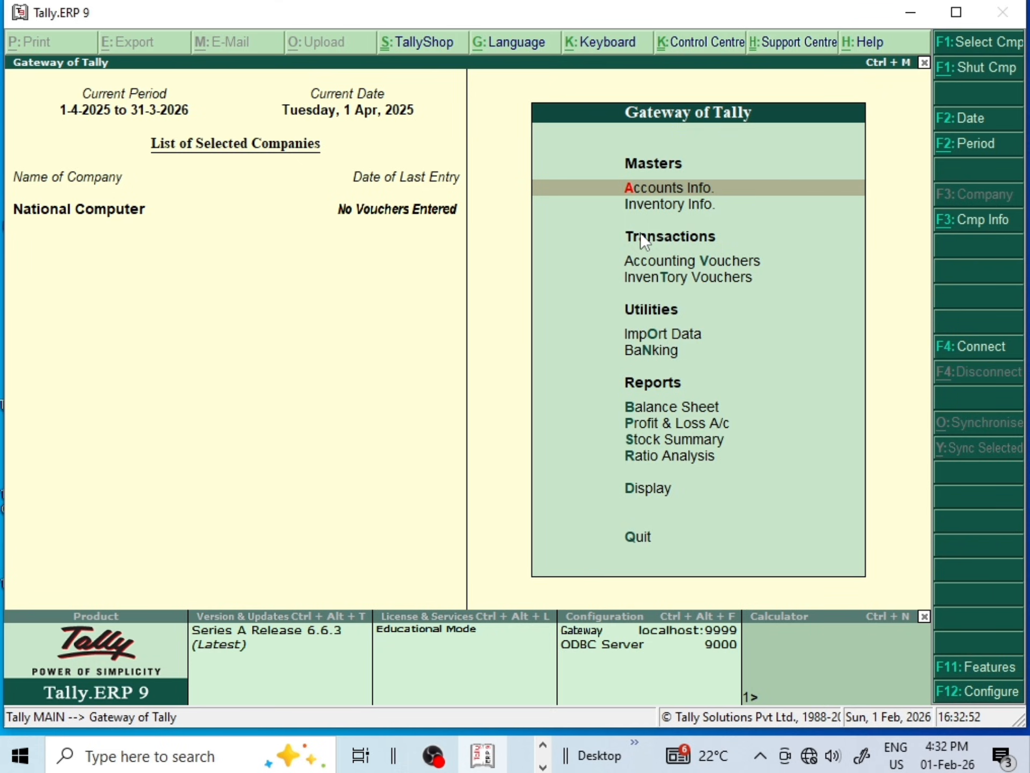
Start a single new ledger named Capital A/c and place it under the Capital Account group
{"action": "key", "text": "Return"}
{"action": "key", "text": "Escape"}
{"action": "key", "text": "Return"}
{"action": "key", "text": "Down"}
{"action": "key", "text": "Return"}
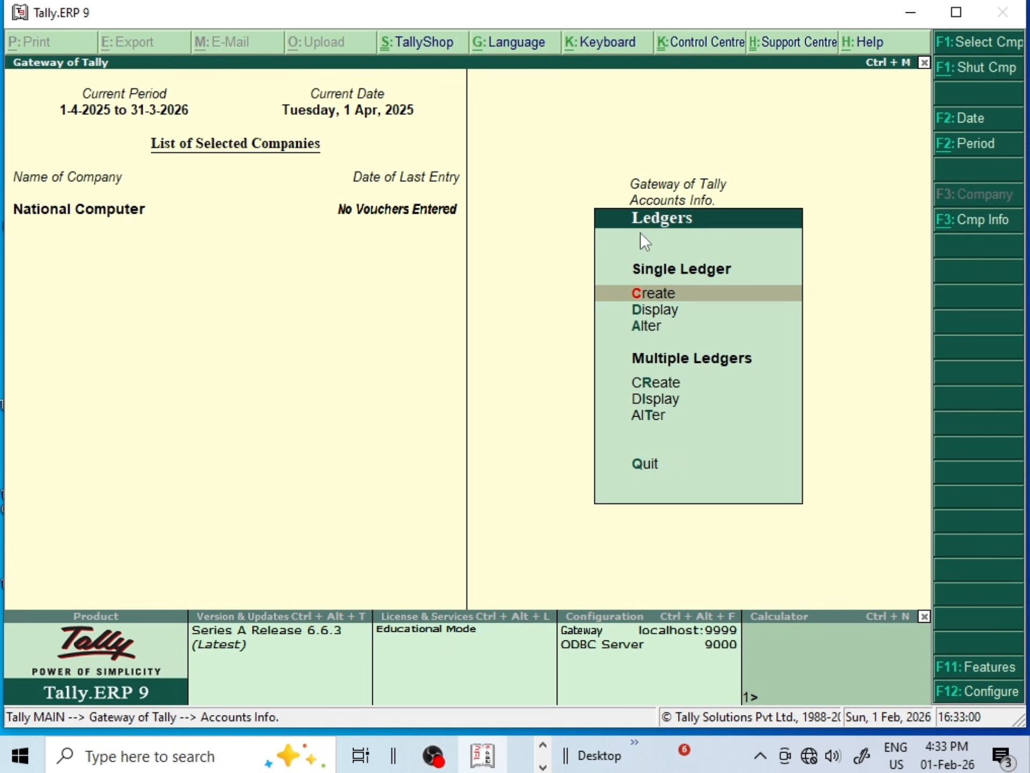
{"action": "key", "text": "Return"}
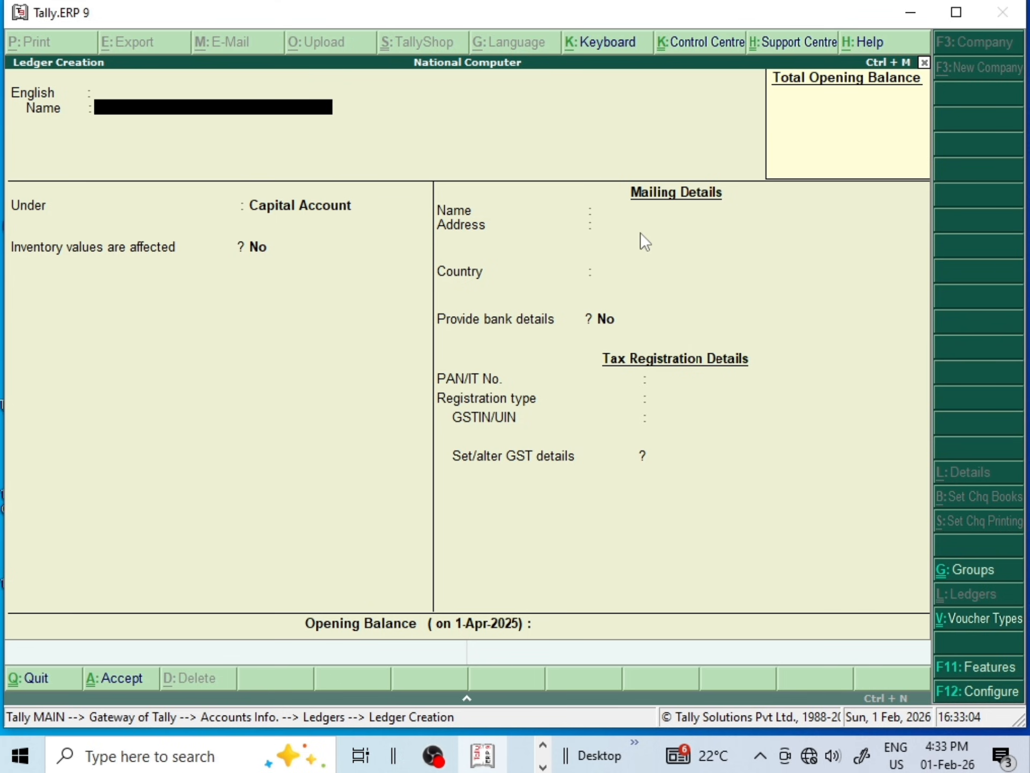
{"action": "type", "text": "Capital a/c\\"}
{"action": "key", "text": "BackSpace"}
{"action": "key", "text": "Return"}
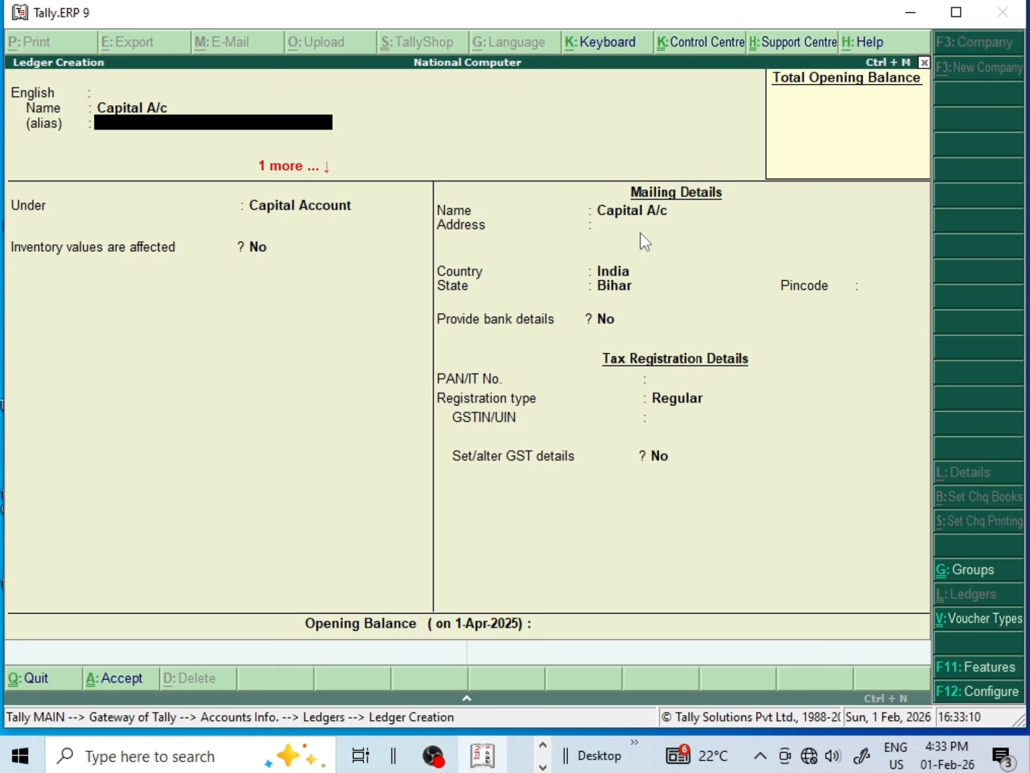
{"action": "key", "text": "Return"}
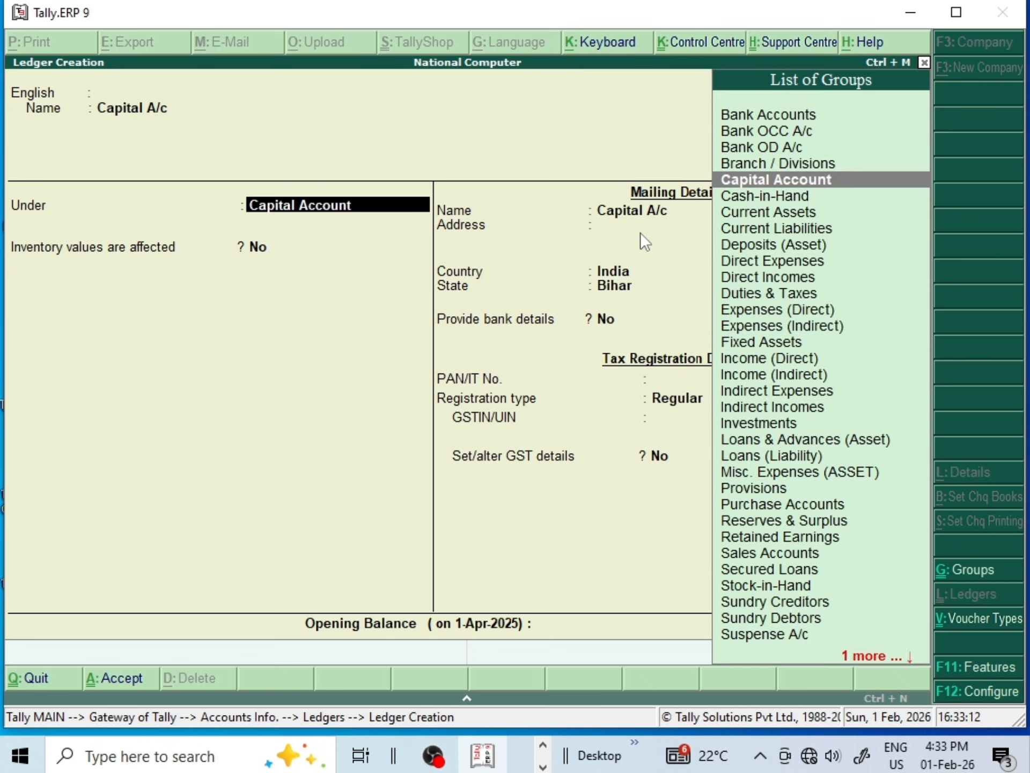
{"action": "key", "text": "Return"}
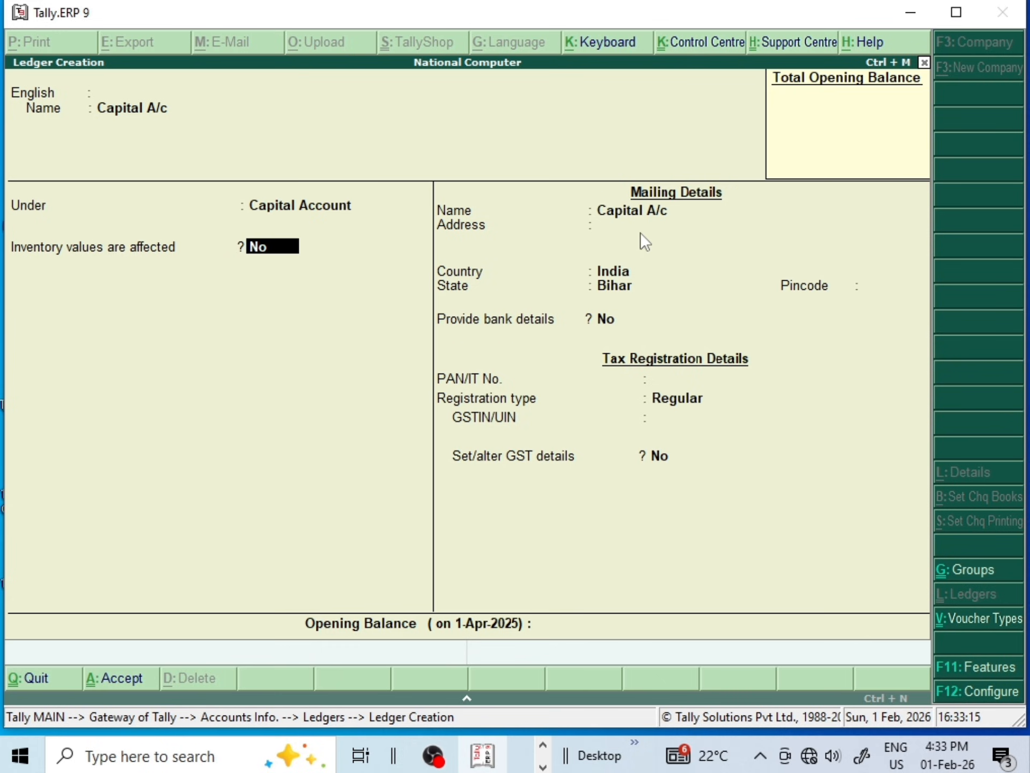
Save the Capital A/c ledger with inventory values not affected, no bank details and the default mailing and tax registration details
{"action": "key", "text": "Return"}
{"action": "key", "text": "Return"}
{"action": "key", "text": "Return"}
{"action": "key", "text": "Return"}
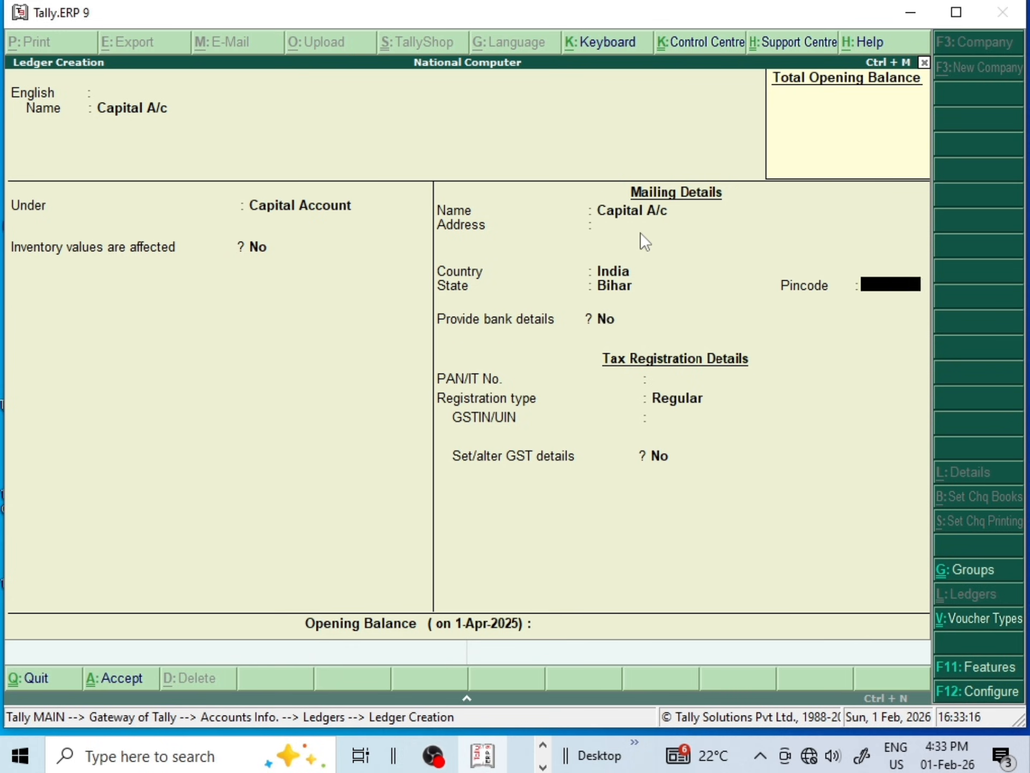
{"action": "key", "text": "Return"}
{"action": "key", "text": "Return"}
{"action": "key", "text": "Return"}
{"action": "key", "text": "Return"}
{"action": "key", "text": "Return"}
{"action": "key", "text": "Return"}
{"action": "key", "text": "Return"}
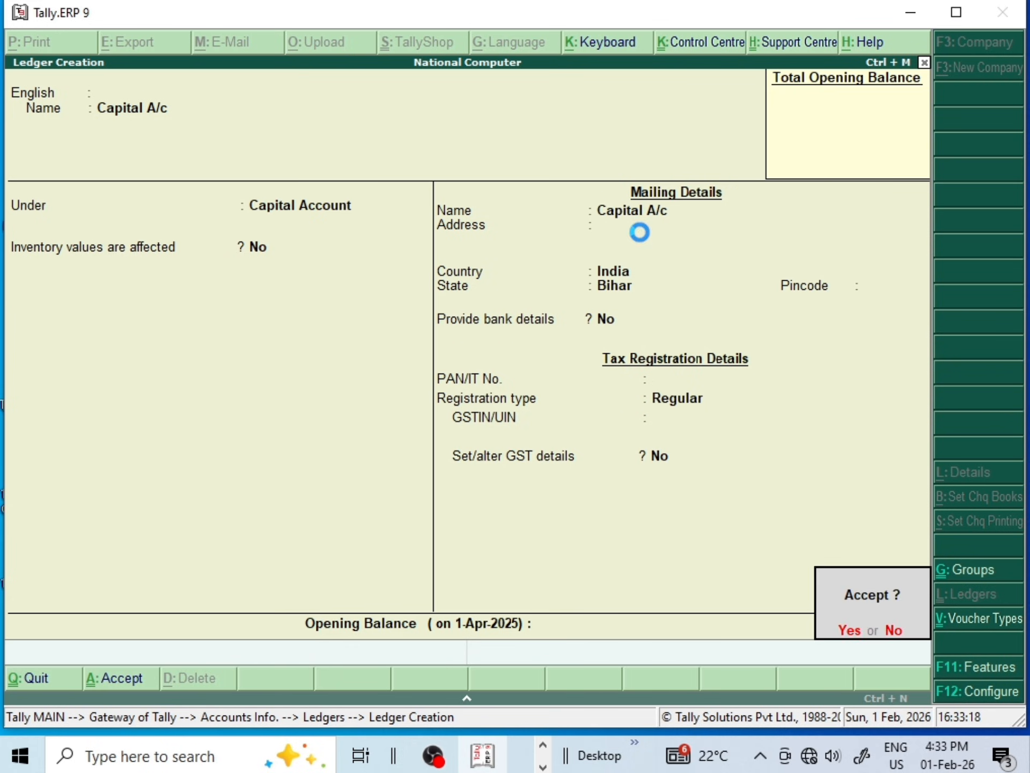
{"action": "key", "text": "Return"}
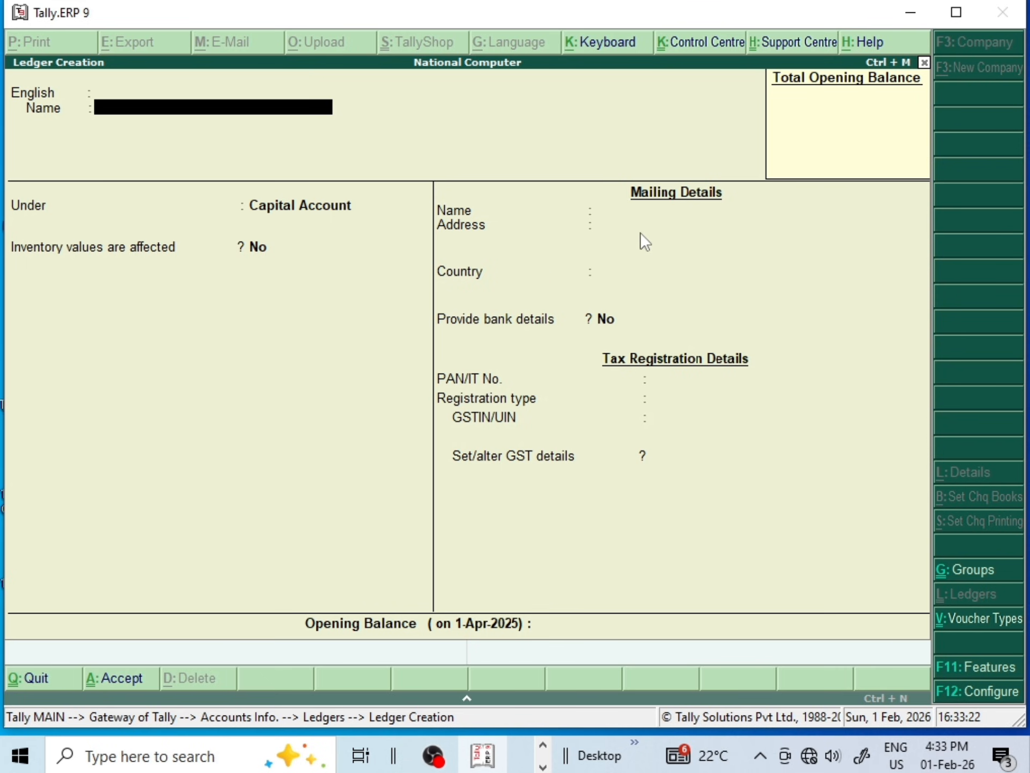
Start another ledger named Purchase A/c, without an alias, and place it under the Purchase Accounts group
{"action": "type", "text": "Purchase A/c"}
{"action": "key", "text": "Return"}
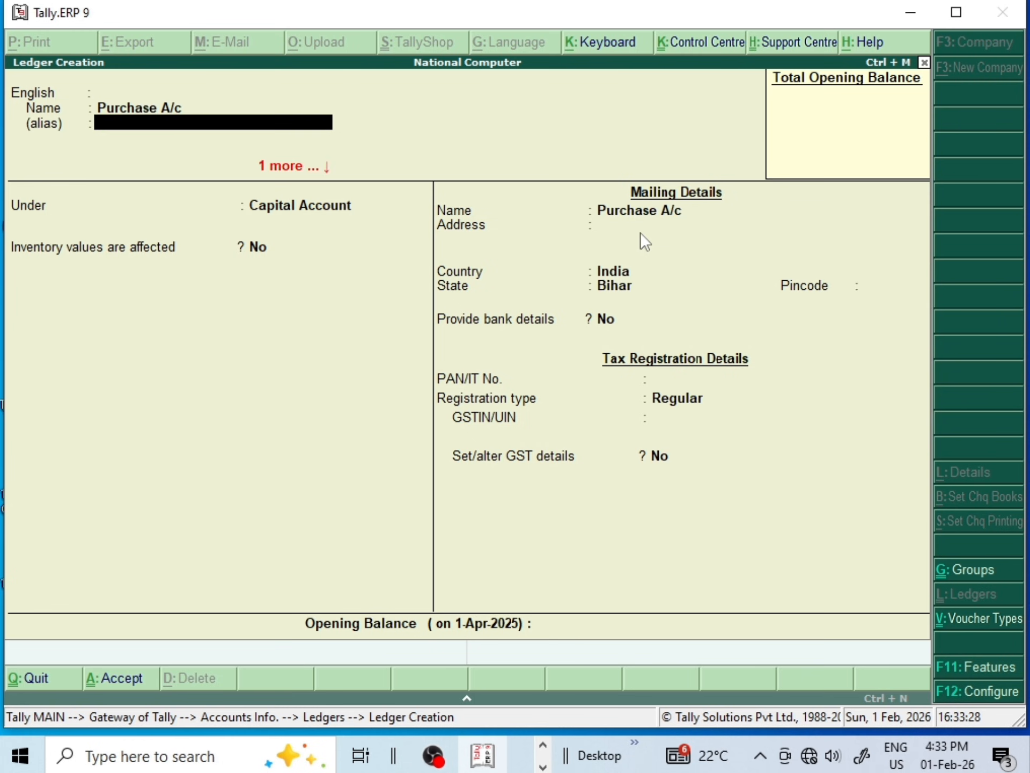
{"action": "key", "text": "Return"}
{"action": "key", "text": "Return"}
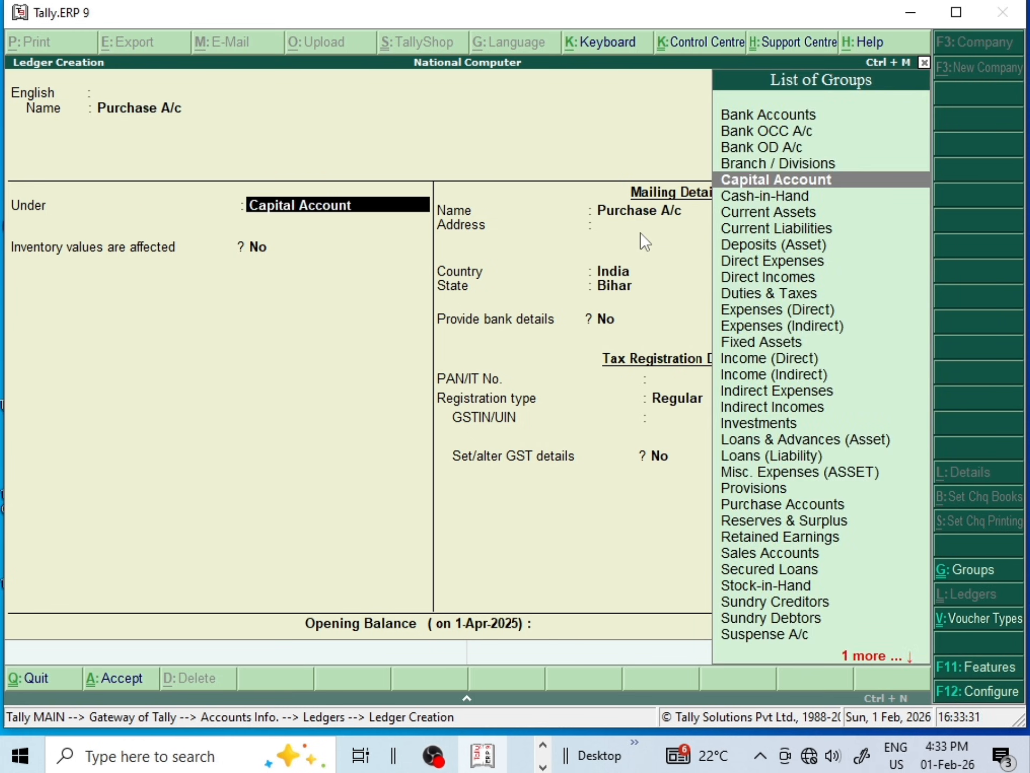
{"action": "type", "text": "Pu"}
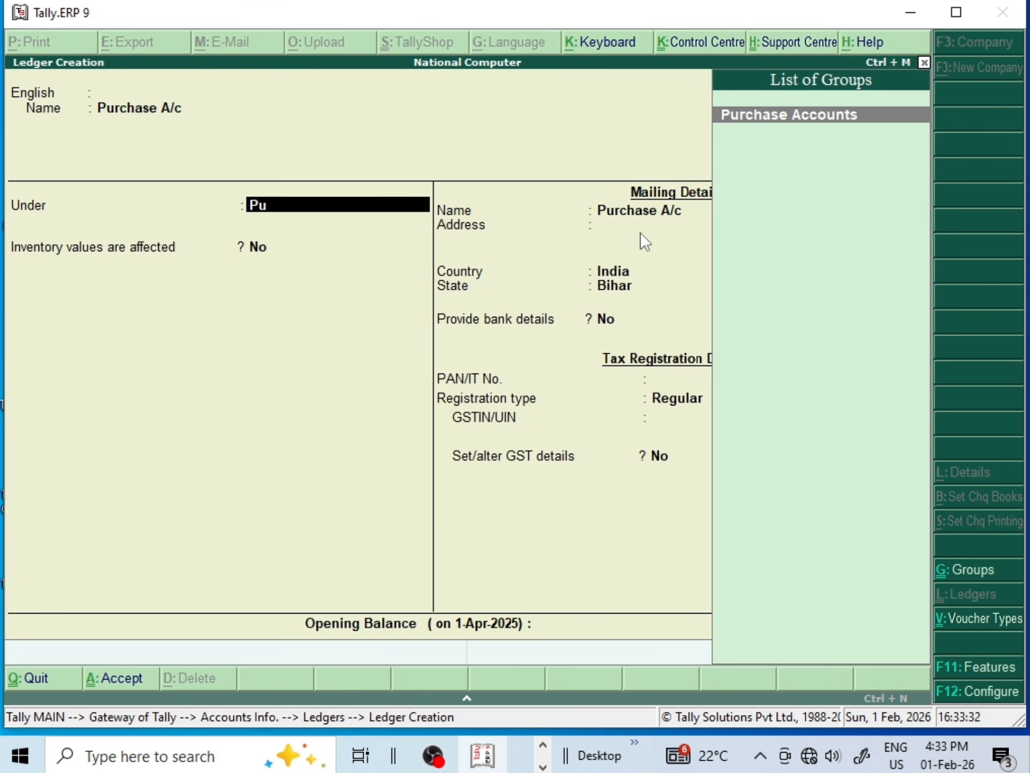
{"action": "key", "text": "Return"}
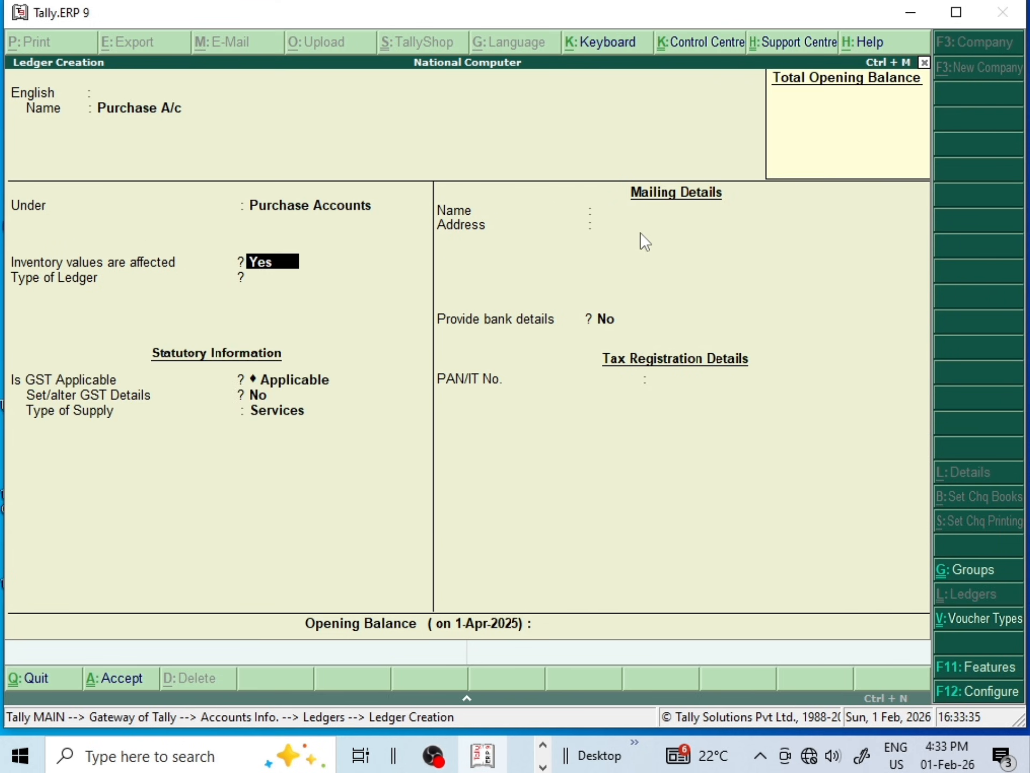
Keep inventory values affected, ledger type Not Applicable and GST Applicable for Purchase A/c, and choose to set its GST details
{"action": "key", "text": "Return"}
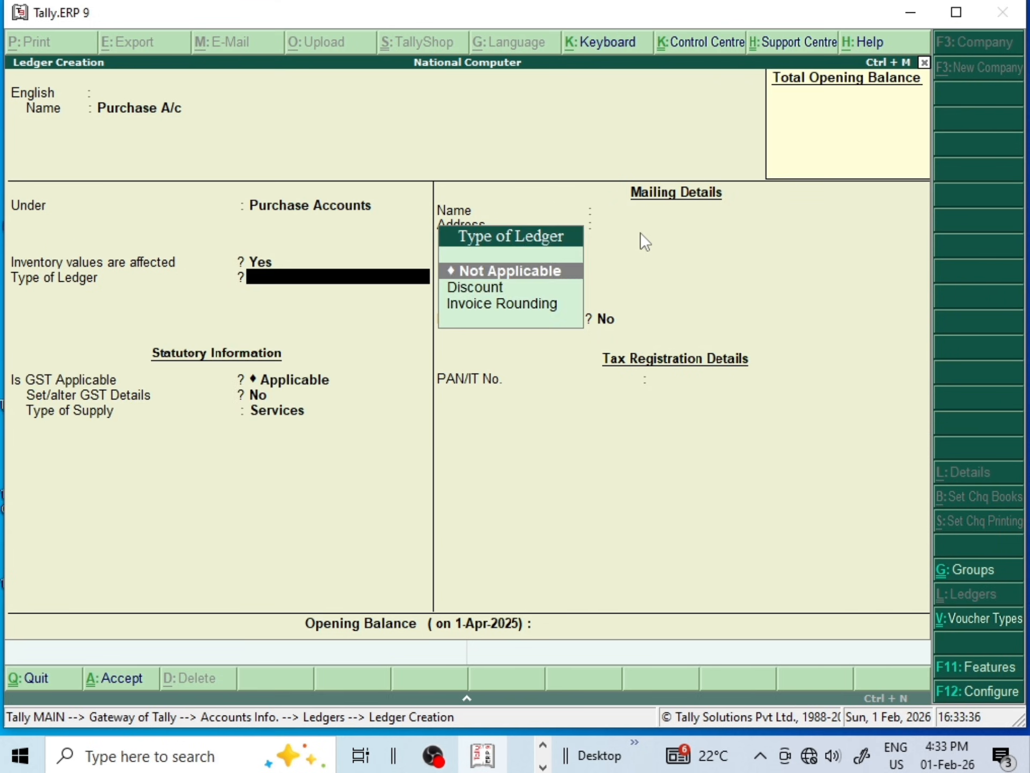
{"action": "key", "text": "Return"}
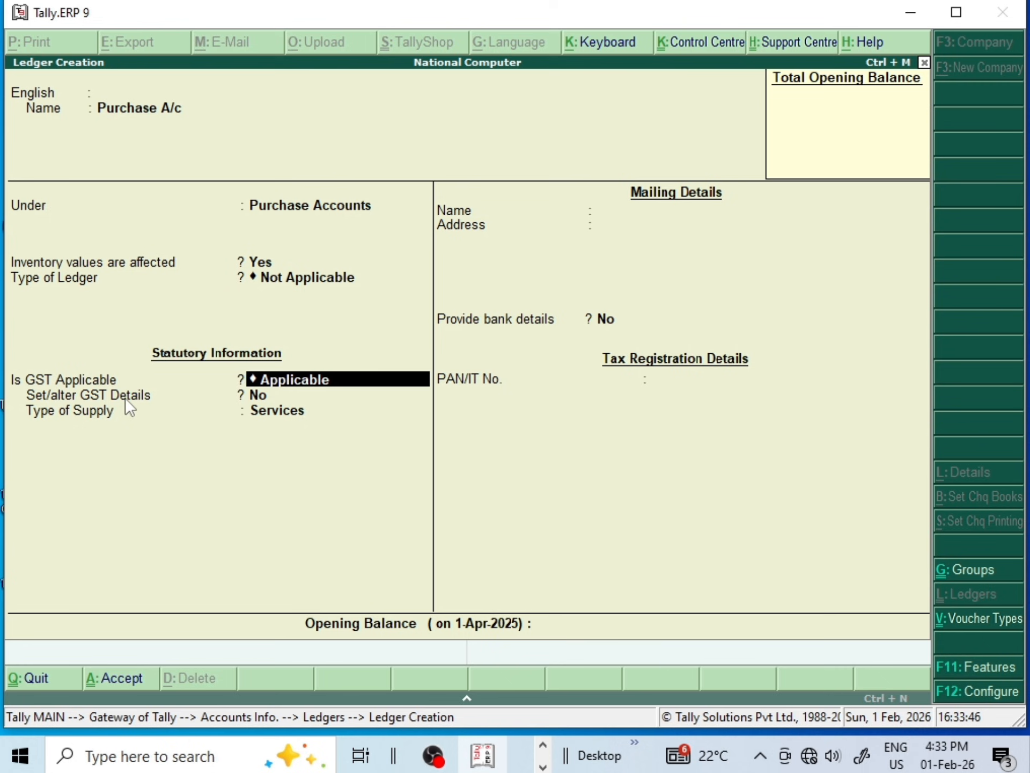
{"action": "key", "text": "Return"}
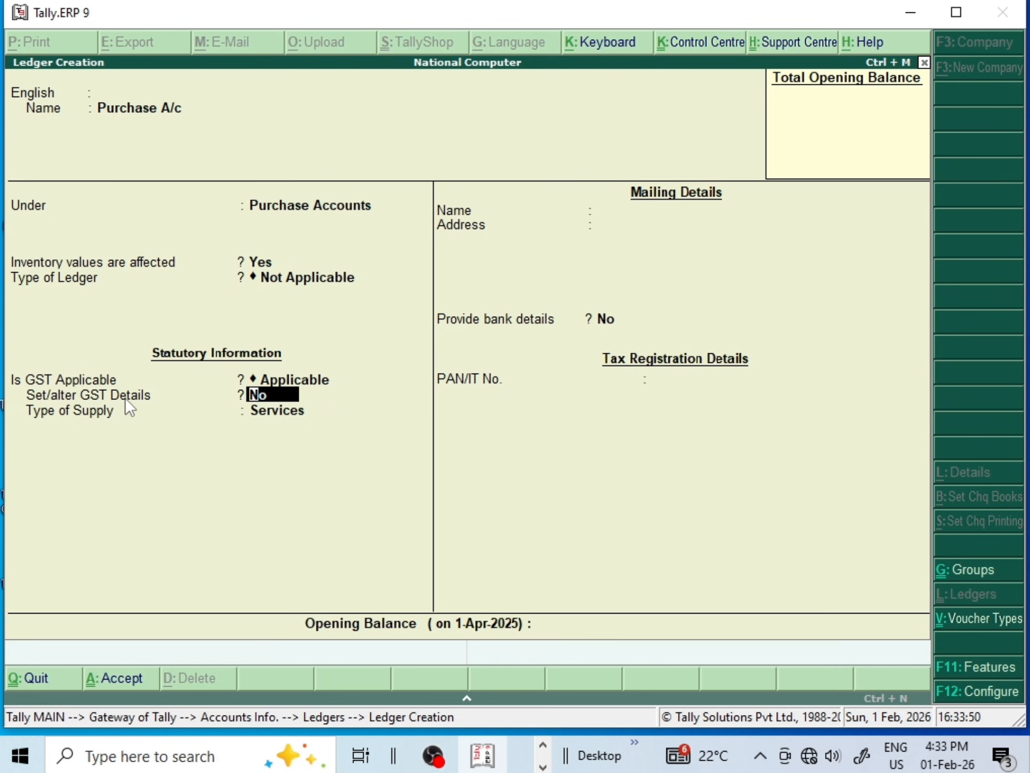
{"action": "type", "text": "y"}
{"action": "key", "text": "Return"}
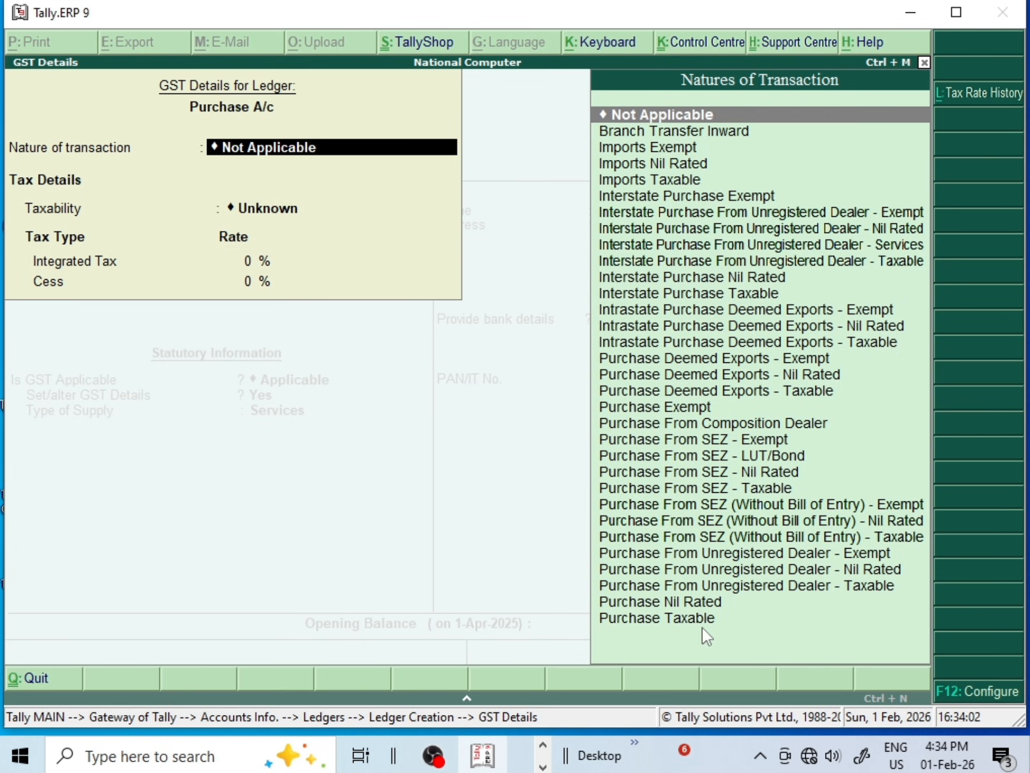
Set the Purchase A/c nature of transaction to Purchase Taxable, with Integrated Tax at 28% and Cess at 0%
{"action": "key", "text": "Down"}
{"action": "key", "text": "Down"}
{"action": "key", "text": "Down"}
{"action": "key", "text": "Down"}
{"action": "key", "text": "Down"}
{"action": "key", "text": "Down"}
{"action": "key", "text": "Down"}
{"action": "key", "text": "Down"}
{"action": "key", "text": "Down"}
{"action": "key", "text": "Down"}
{"action": "key", "text": "Down"}
{"action": "key", "text": "Down"}
{"action": "key", "text": "Down"}
{"action": "key", "text": "Down"}
{"action": "key", "text": "Down"}
{"action": "key", "text": "Down"}
{"action": "key", "text": "Down"}
{"action": "key", "text": "Down"}
{"action": "key", "text": "Down"}
{"action": "key", "text": "Down"}
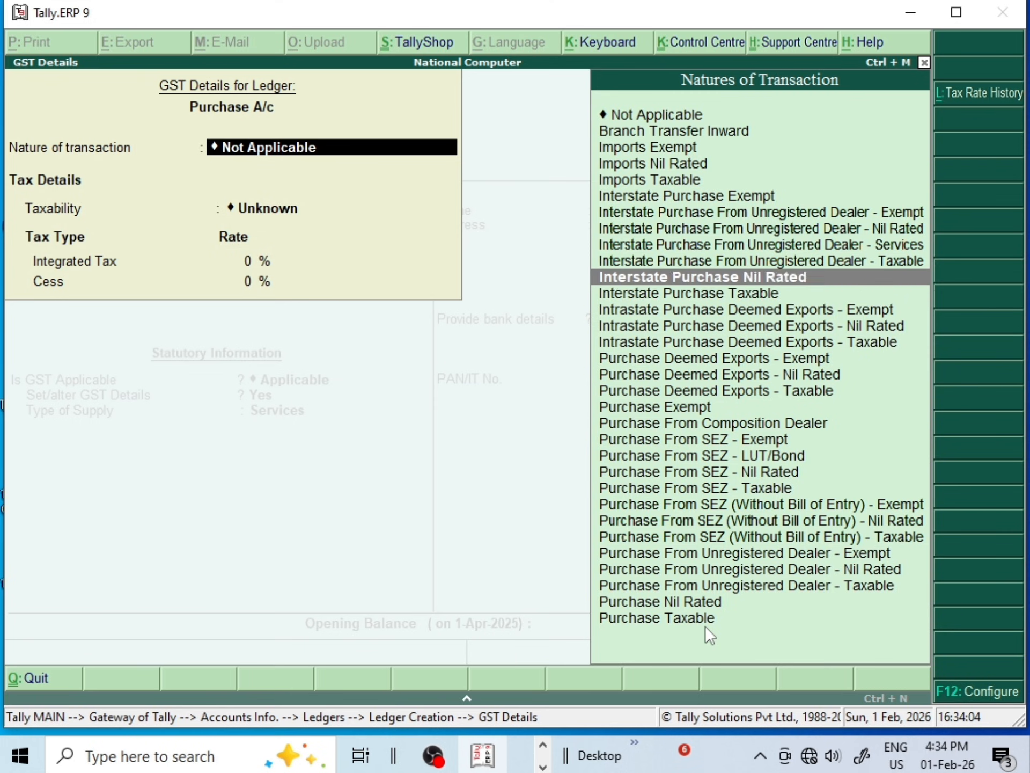
{"action": "key", "text": "Down"}
{"action": "key", "text": "Down"}
{"action": "key", "text": "Down"}
{"action": "key", "text": "Down"}
{"action": "key", "text": "Down"}
{"action": "key", "text": "Down"}
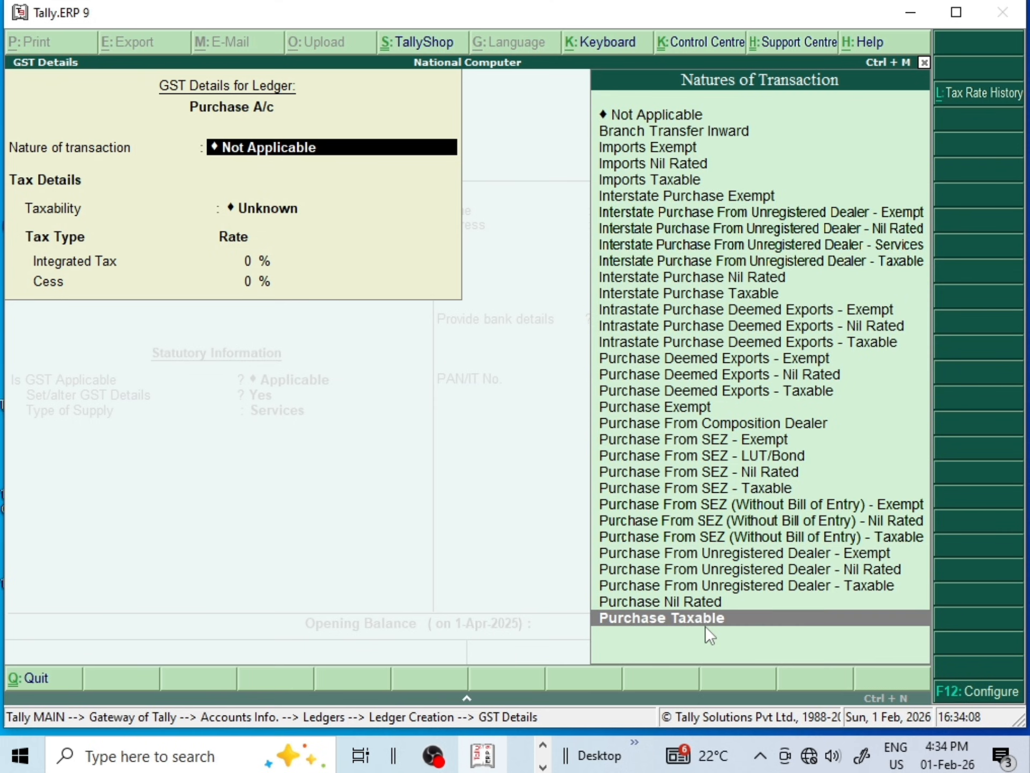
{"action": "key", "text": "Return"}
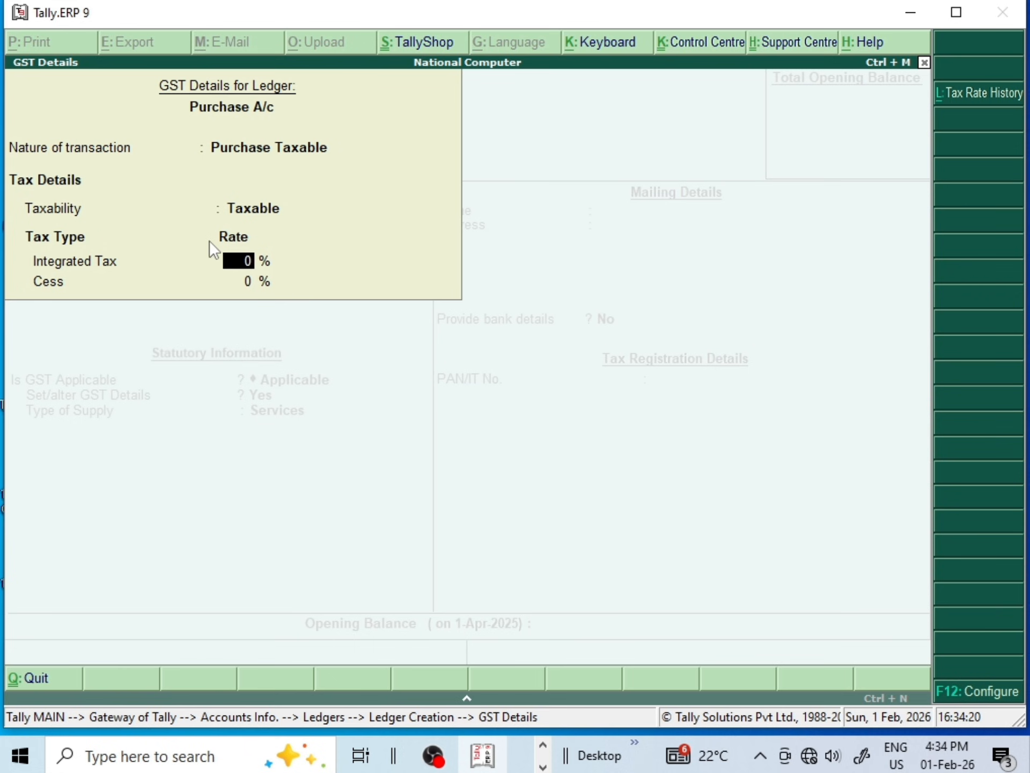
{"action": "type", "text": "28"}
{"action": "key", "text": "Return"}
{"action": "key", "text": "Return"}
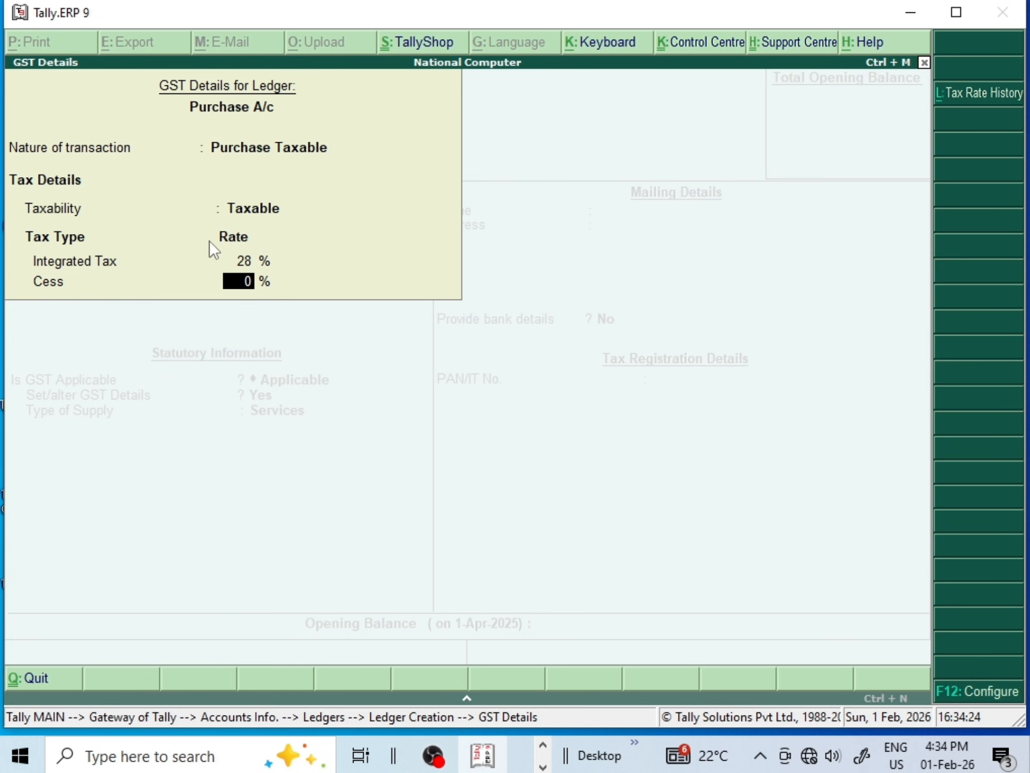
Set the type of supply for Purchase A/c to Goods and save the ledger
{"action": "key", "text": "Up"}
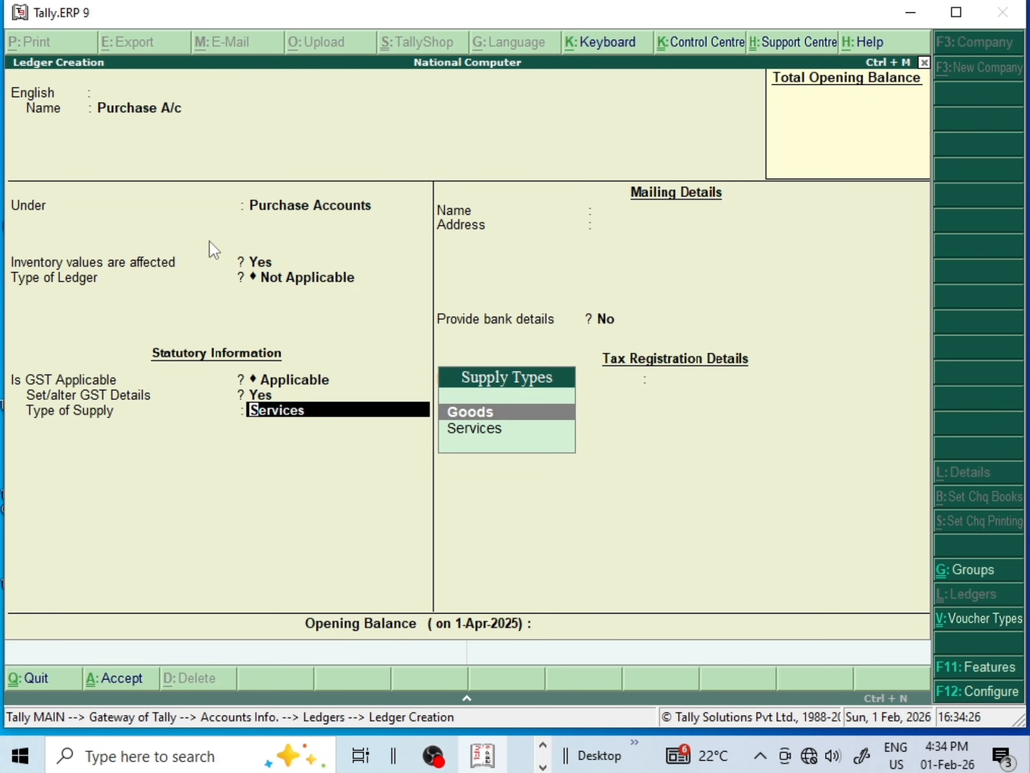
{"action": "key", "text": "Return"}
{"action": "key", "text": "Return"}
{"action": "key", "text": "Return"}
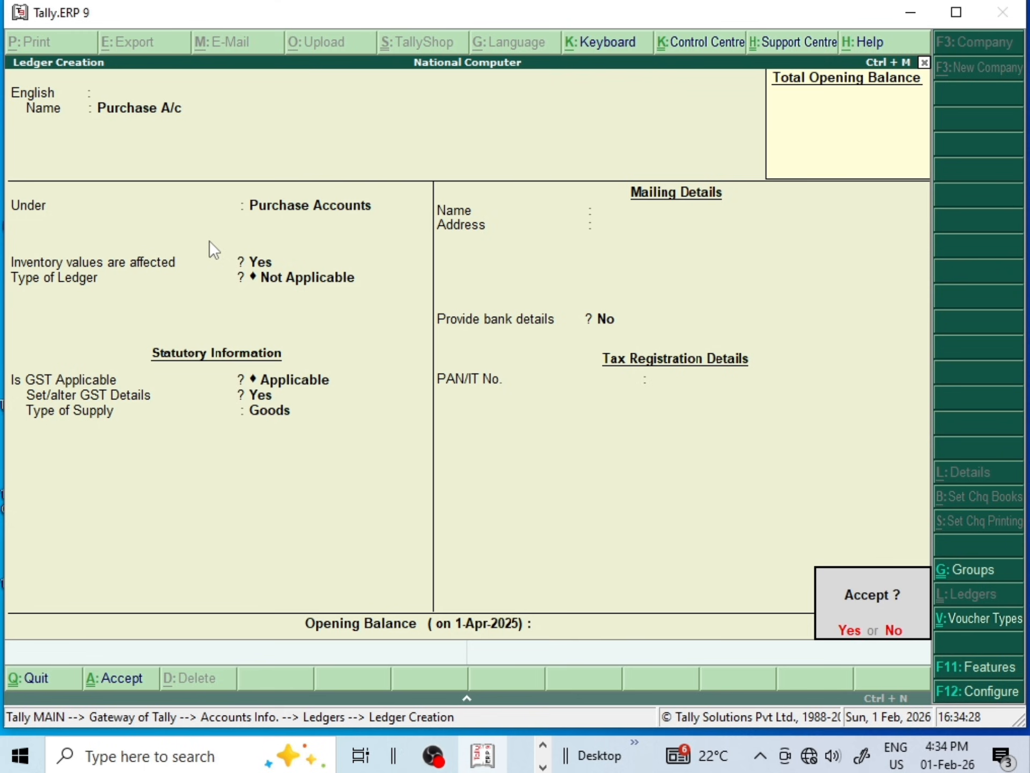
{"action": "key", "text": "Return"}
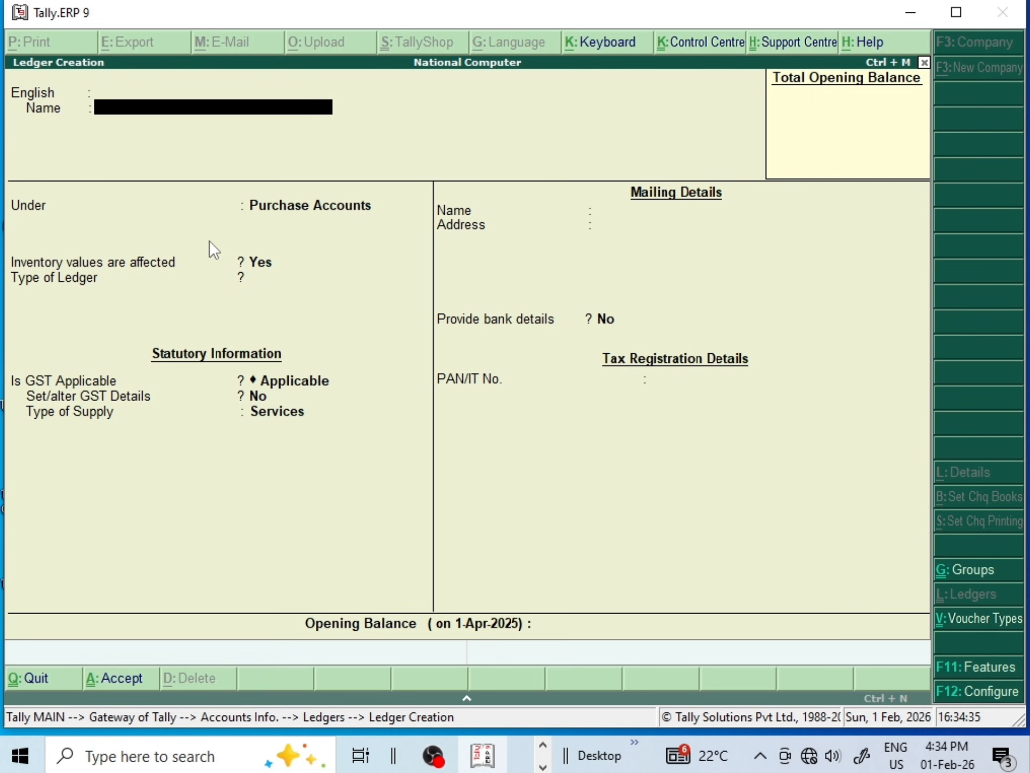
Start a ledger named CGST under Duties & Taxes, with GST as the duty type and Central Tax as the tax type
{"action": "type", "text": "CGST"}
{"action": "key", "text": "Return"}
{"action": "key", "text": "Return"}
{"action": "key", "text": "Return"}
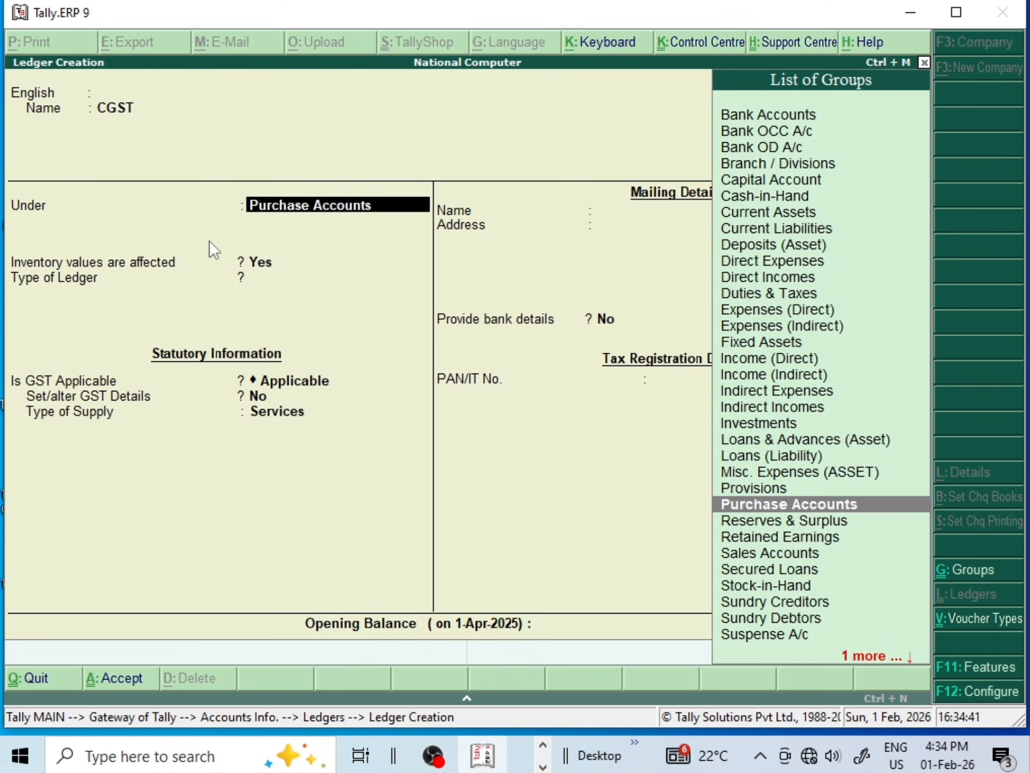
{"action": "type", "text": "Duti"}
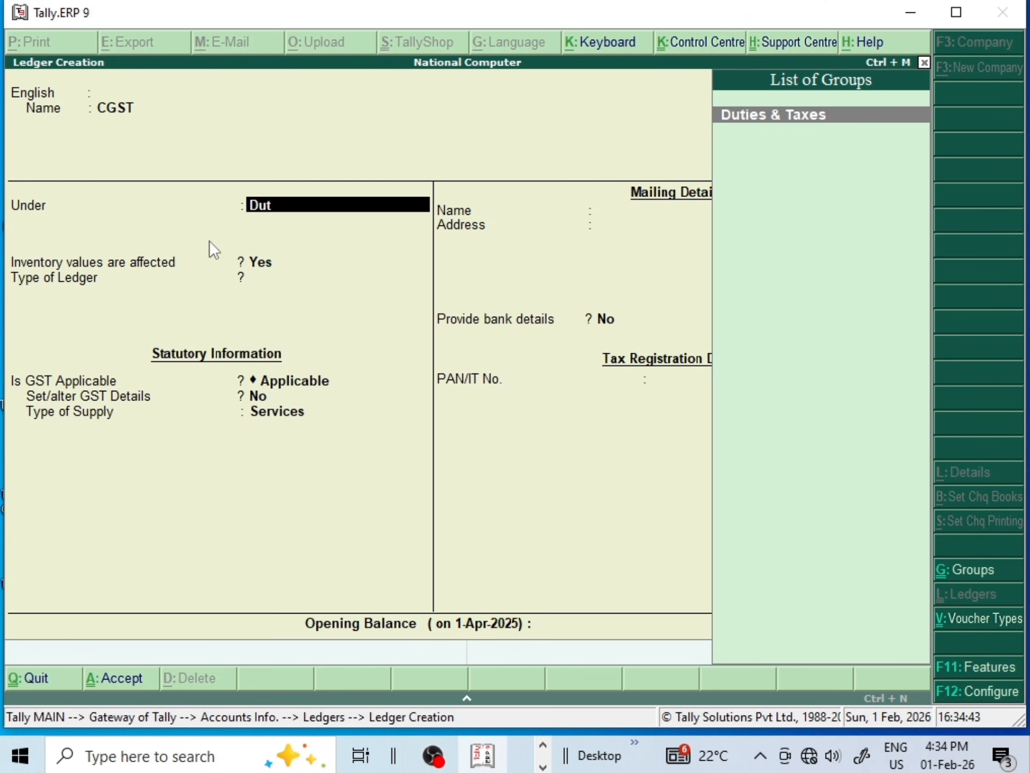
{"action": "key", "text": "Return"}
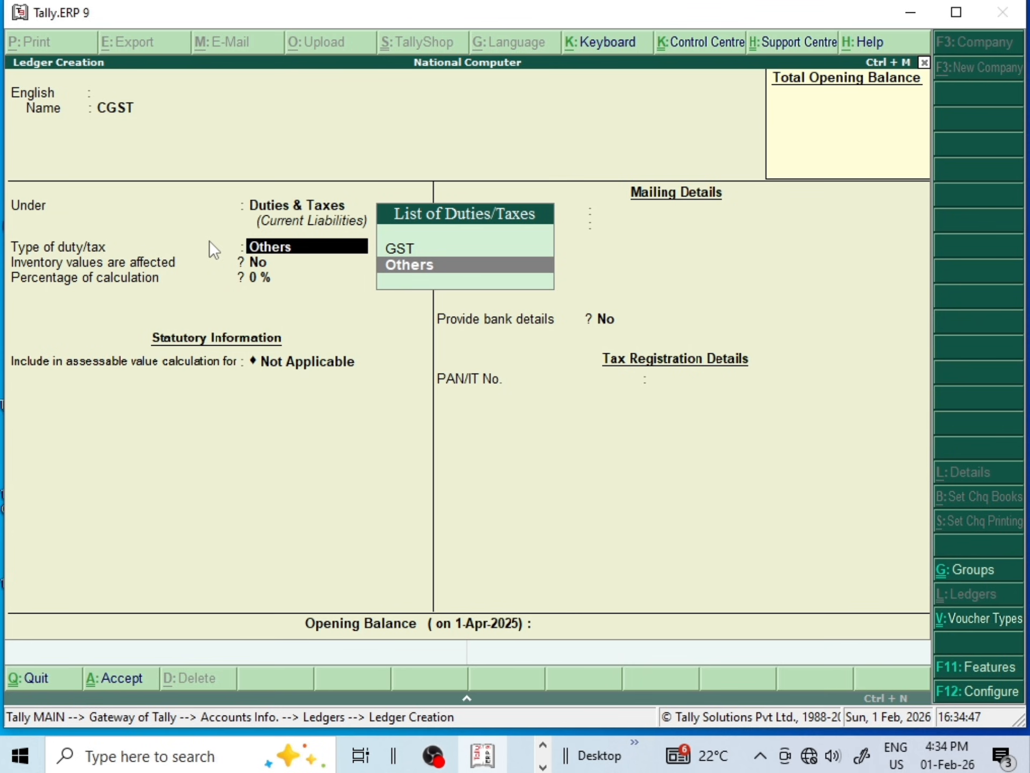
{"action": "key", "text": "Up"}
{"action": "key", "text": "Return"}
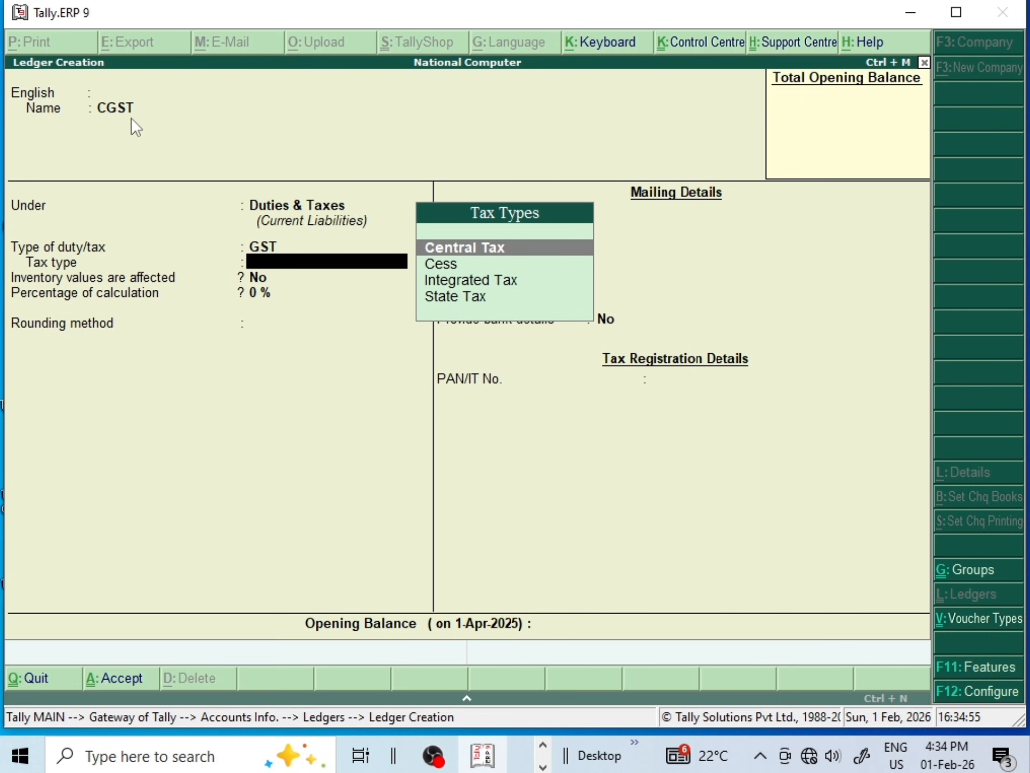
{"action": "key", "text": "Return"}
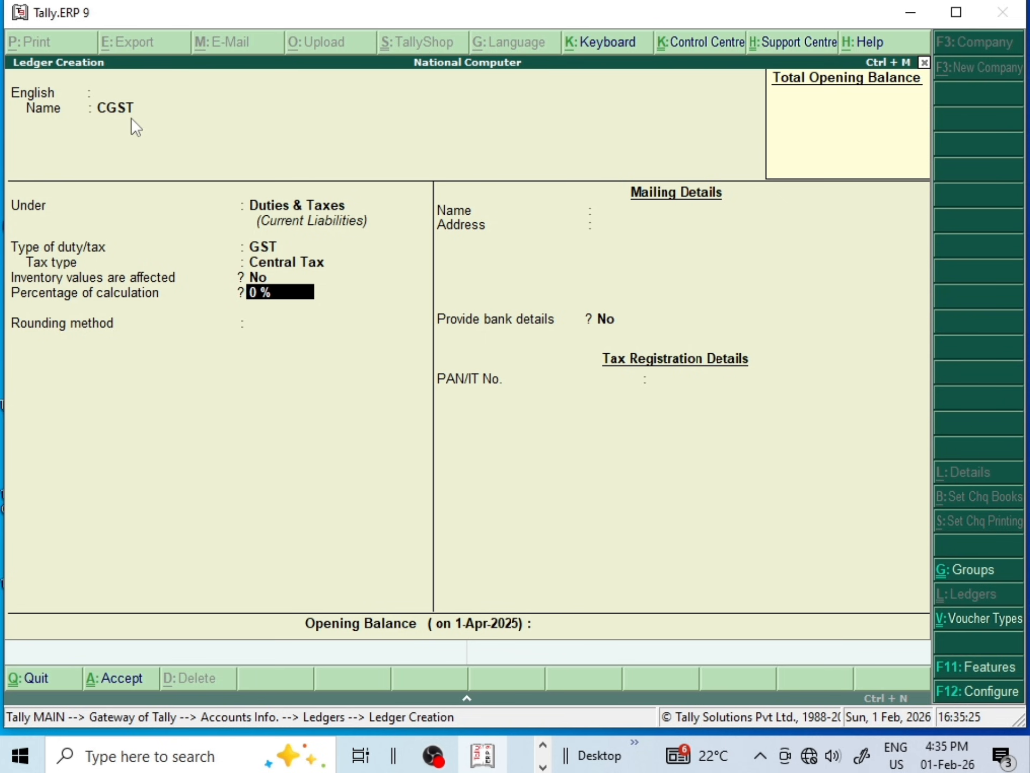
Set the CGST percentage of calculation to 14%, with rounding method Not Applicable, and save the ledger
{"action": "key", "text": "BackSpace"}
{"action": "type", "text": "14"}
{"action": "key", "text": "Return"}
{"action": "key", "text": "Return"}
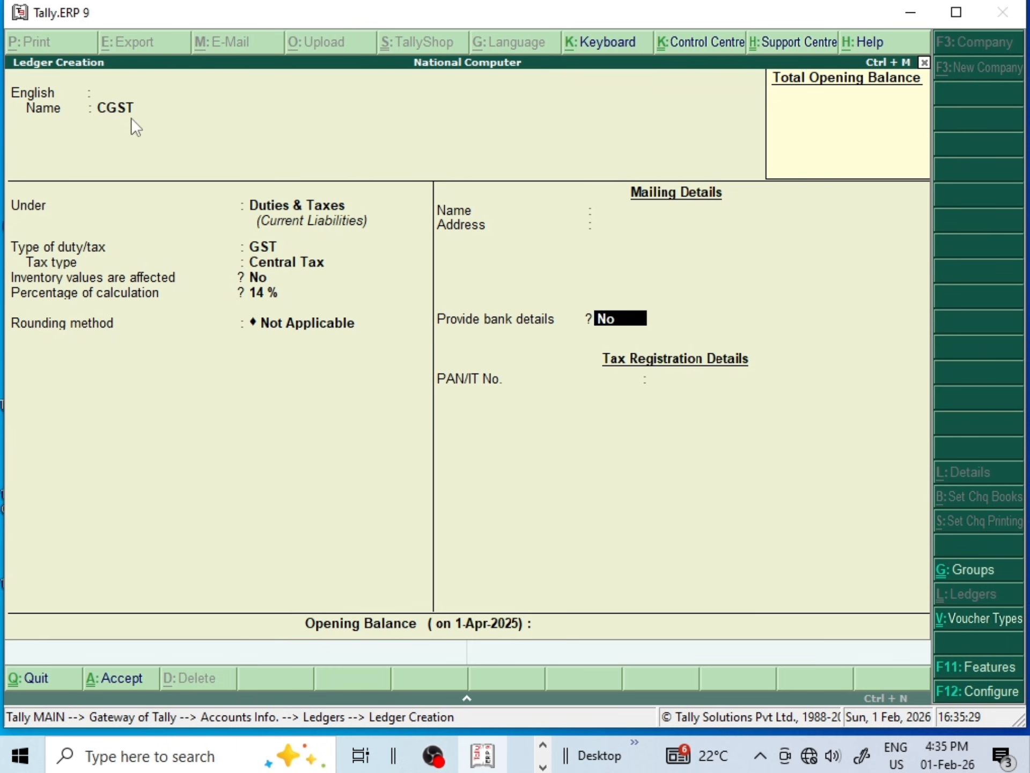
{"action": "key", "text": "Return"}
{"action": "key", "text": "Return"}
{"action": "key", "text": "Return"}
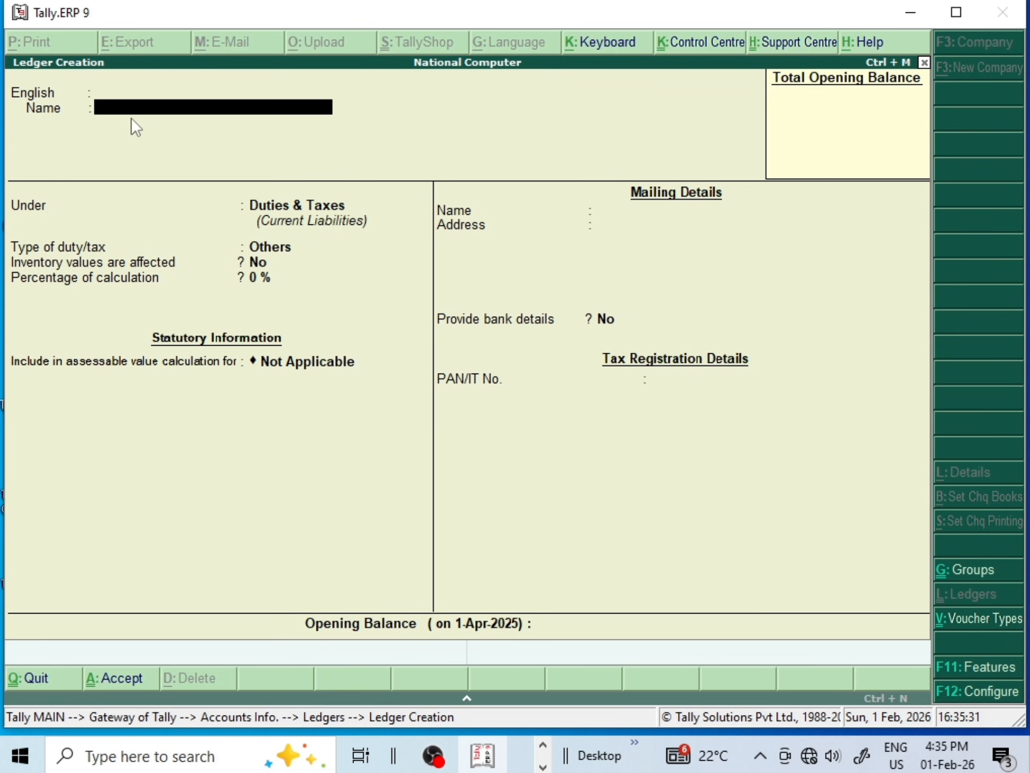
Start a ledger named SGST under Duties & Taxes, with GST as the duty type and State Tax as the tax type
{"action": "type", "text": "SGST"}
{"action": "key", "text": "Return"}
{"action": "key", "text": "Return"}
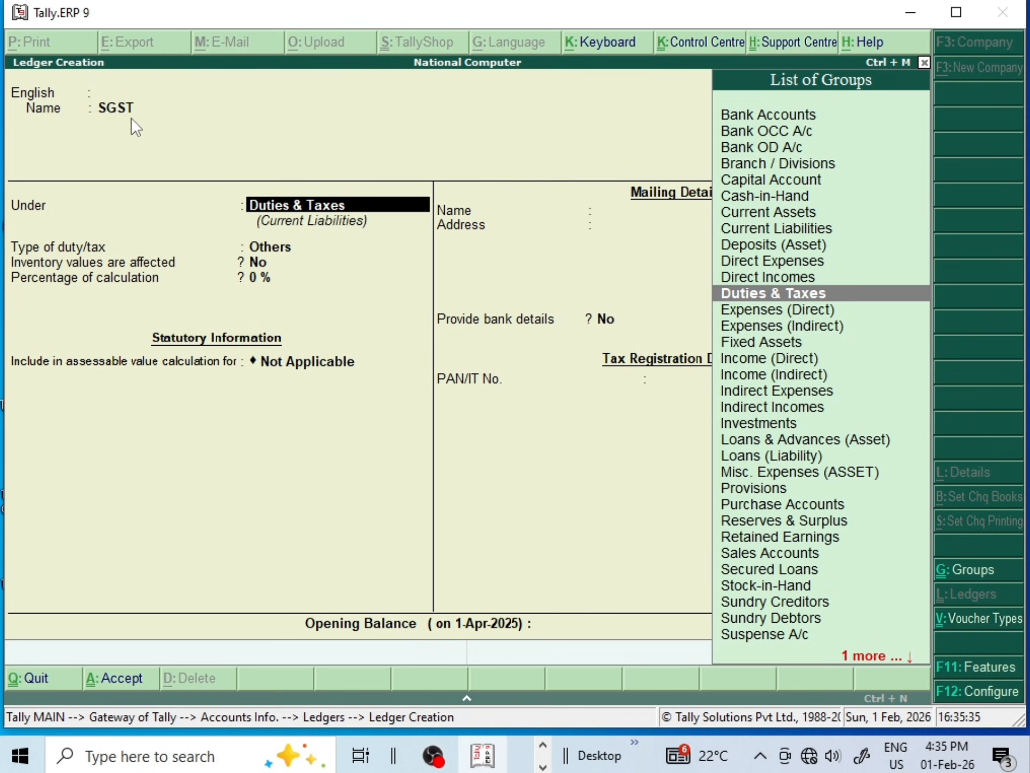
{"action": "key", "text": "Return"}
{"action": "key", "text": "Up"}
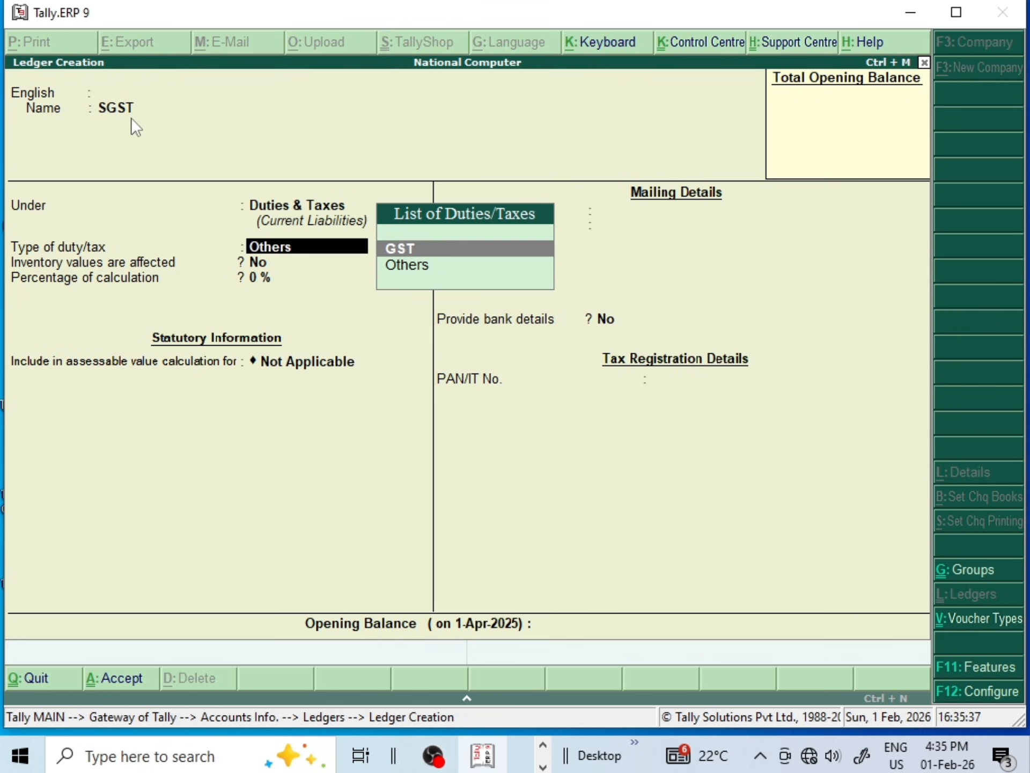
{"action": "key", "text": "Return"}
{"action": "key", "text": "Down"}
{"action": "key", "text": "Down"}
{"action": "key", "text": "Down"}
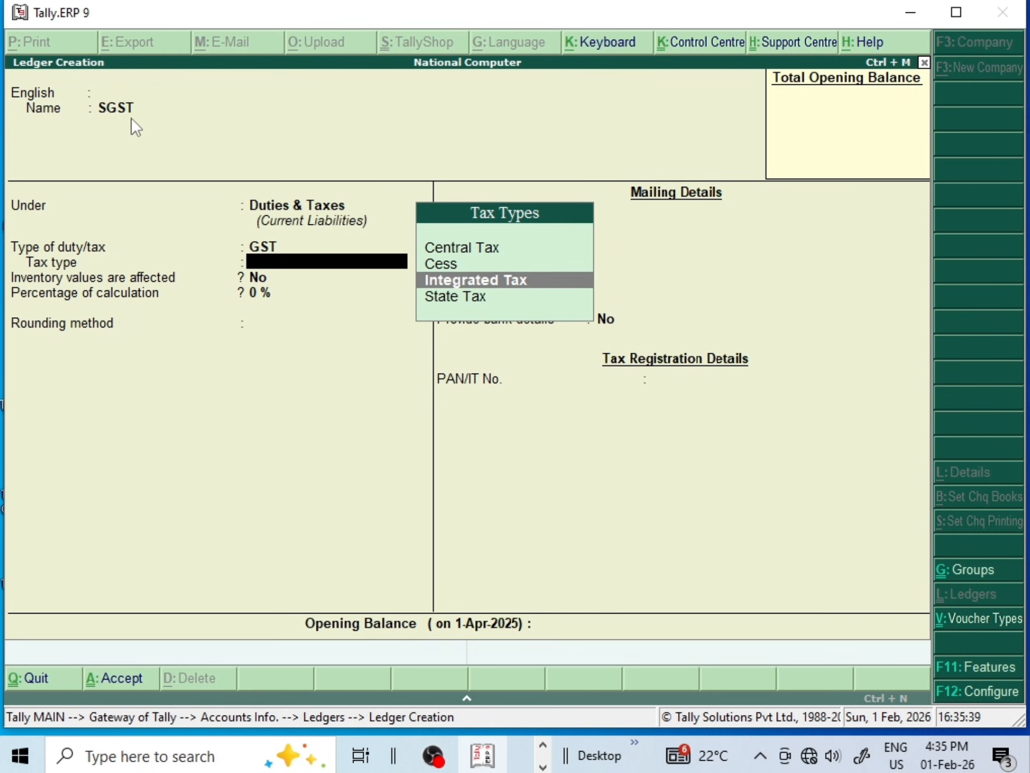
{"action": "key", "text": "Return"}
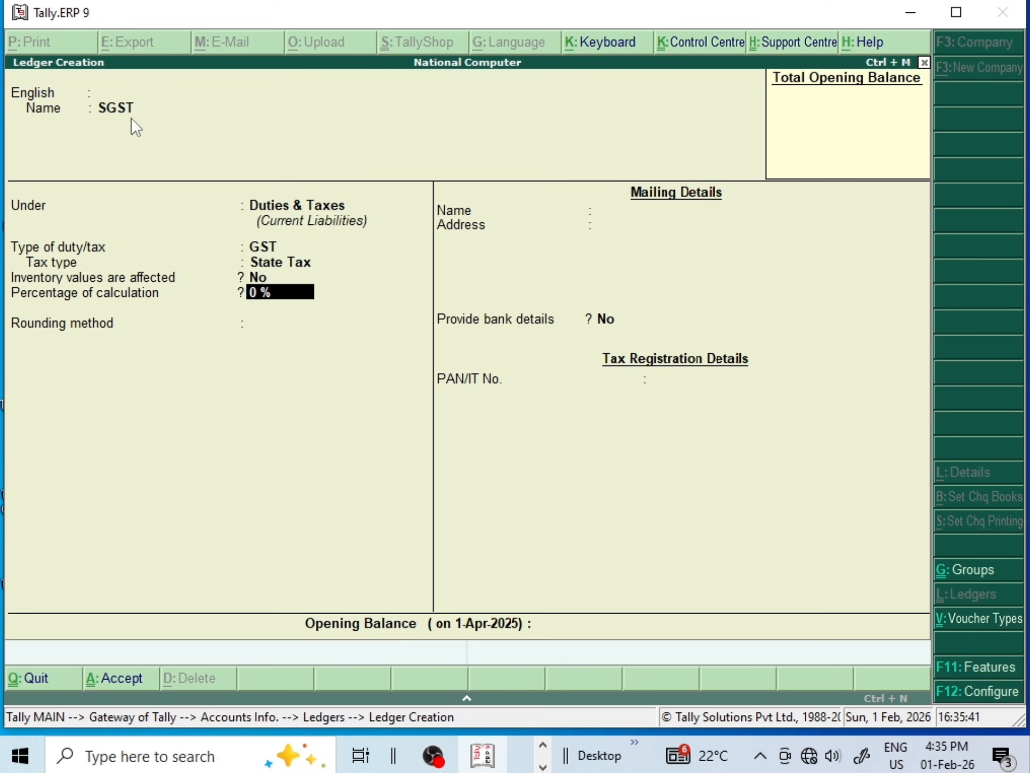
Set the SGST percentage of calculation to 14%, with rounding method Not Applicable, and save the ledger
{"action": "type", "text": "14"}
{"action": "key", "text": "Return"}
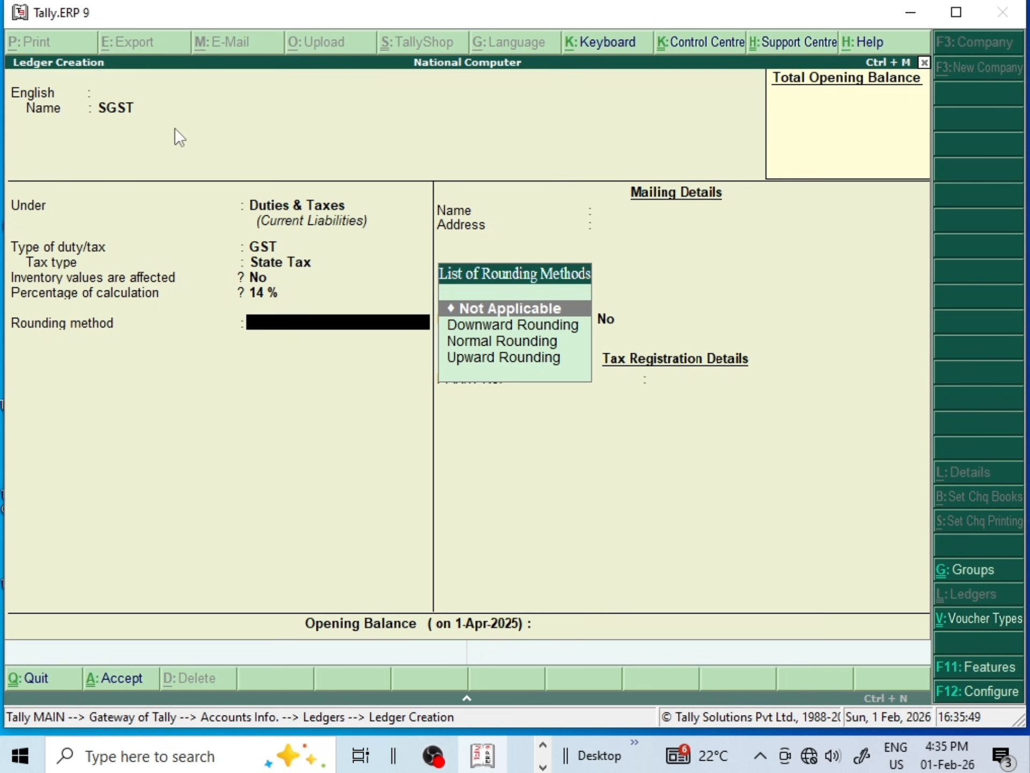
{"action": "key", "text": "Return"}
{"action": "key", "text": "Return"}
{"action": "key", "text": "Return"}
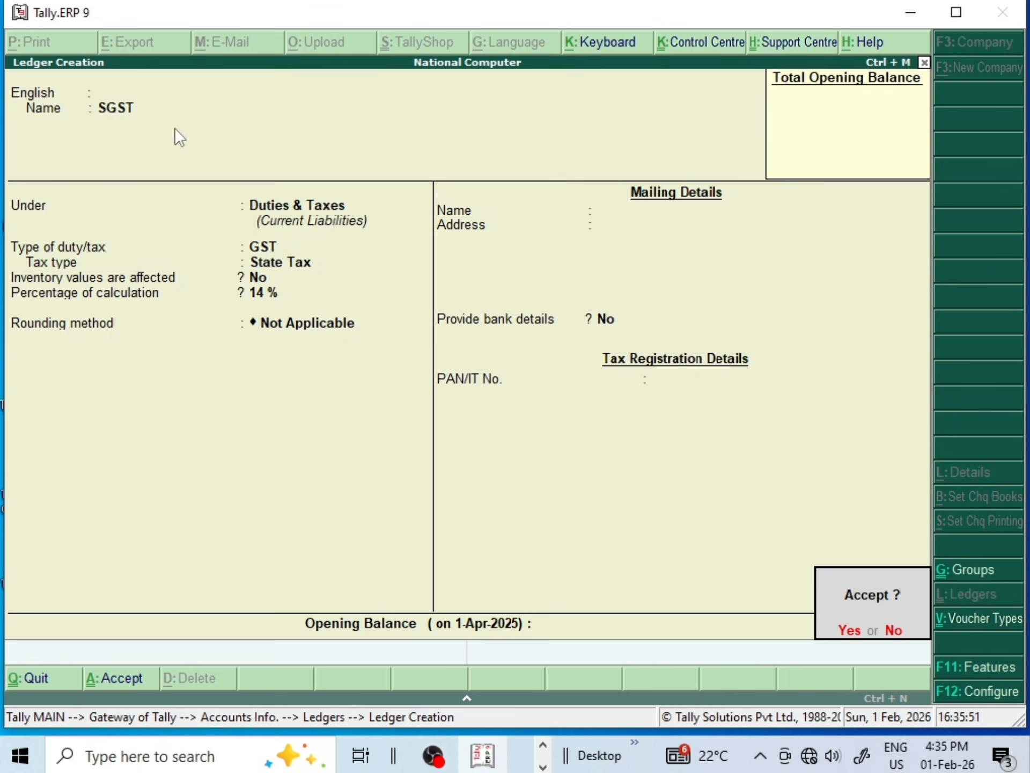
{"action": "key", "text": "Return"}
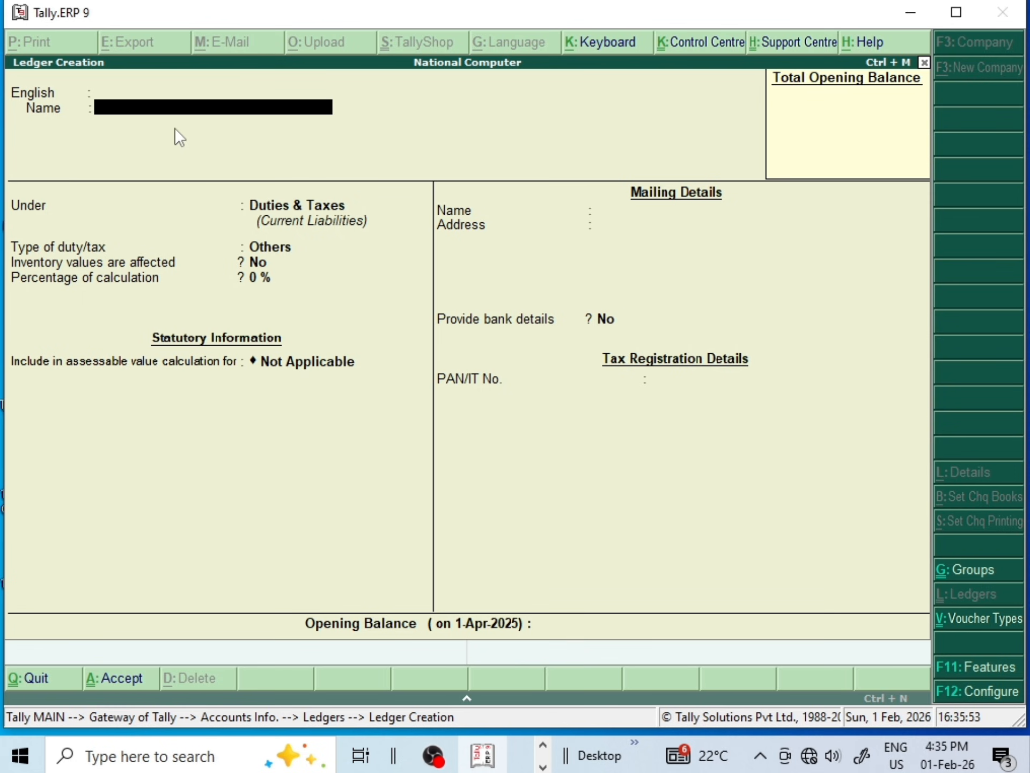
Quit ledger creation and leave the accounts information to return to the Gateway of Tally
{"action": "key", "text": "Escape"}
{"action": "key", "text": "Return"}
{"action": "key", "text": "Escape"}
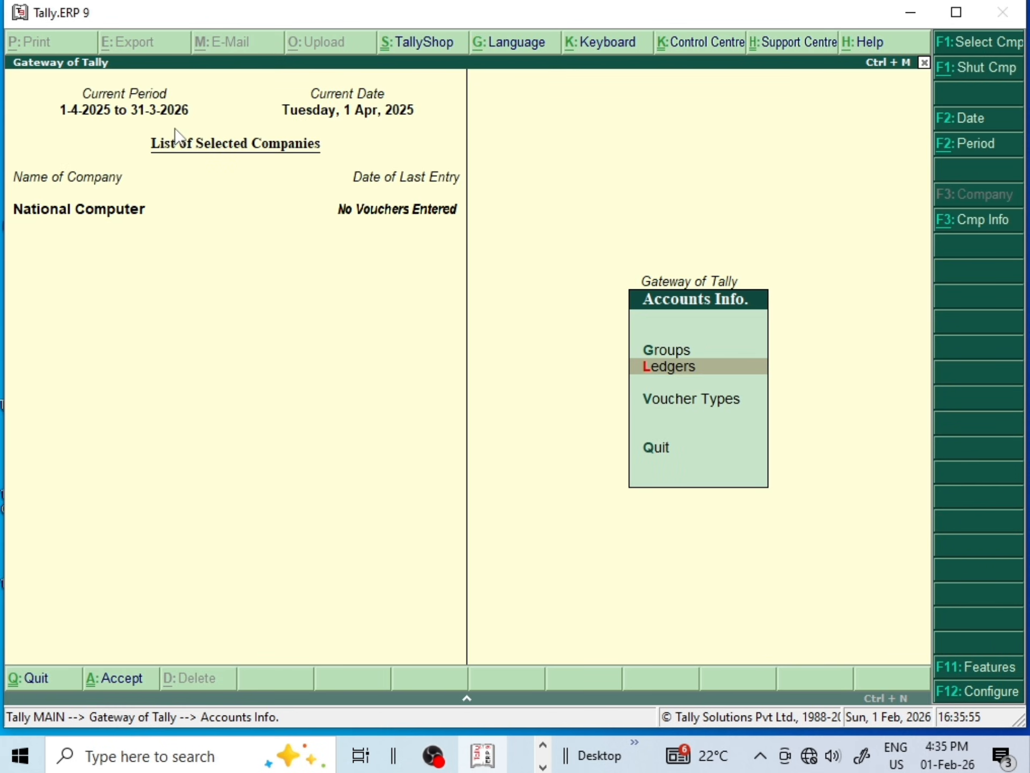
{"action": "key", "text": "Escape"}
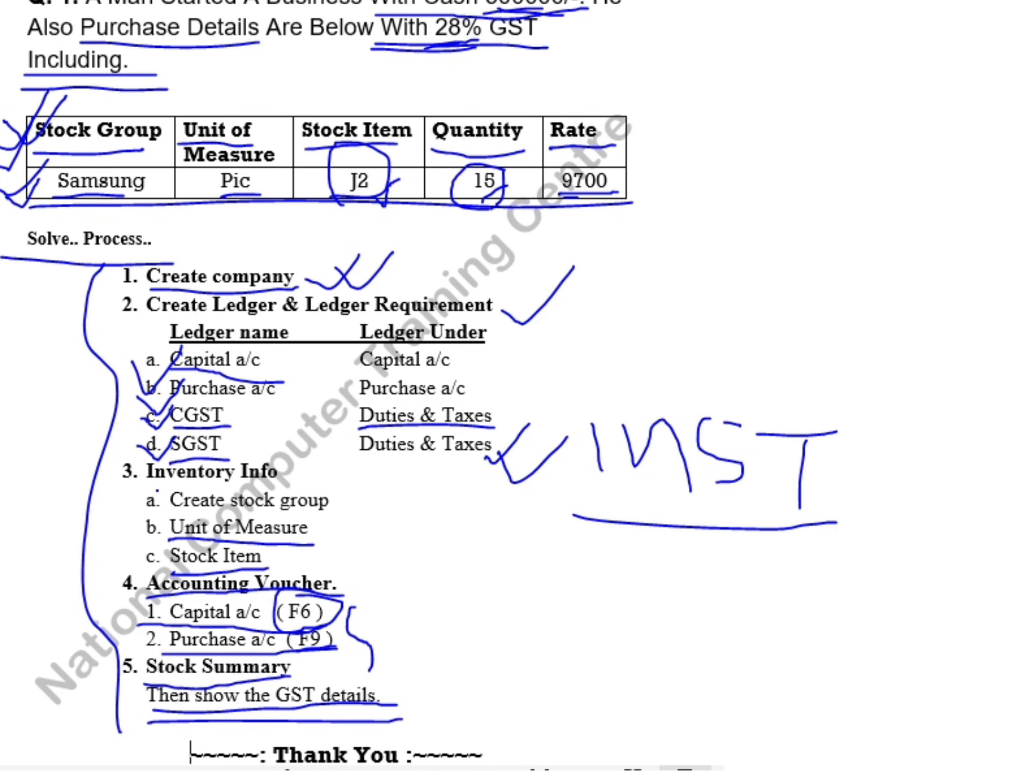
Switch to the exercise sheet, mark the Inventory Info heading with lines above and below, and tick Create stock group
{"action": "left_click_drag", "start_coordinate": [124, 458], "coordinate": [279, 456]}
{"action": "left_click_drag", "start_coordinate": [128, 484], "coordinate": [391, 487]}
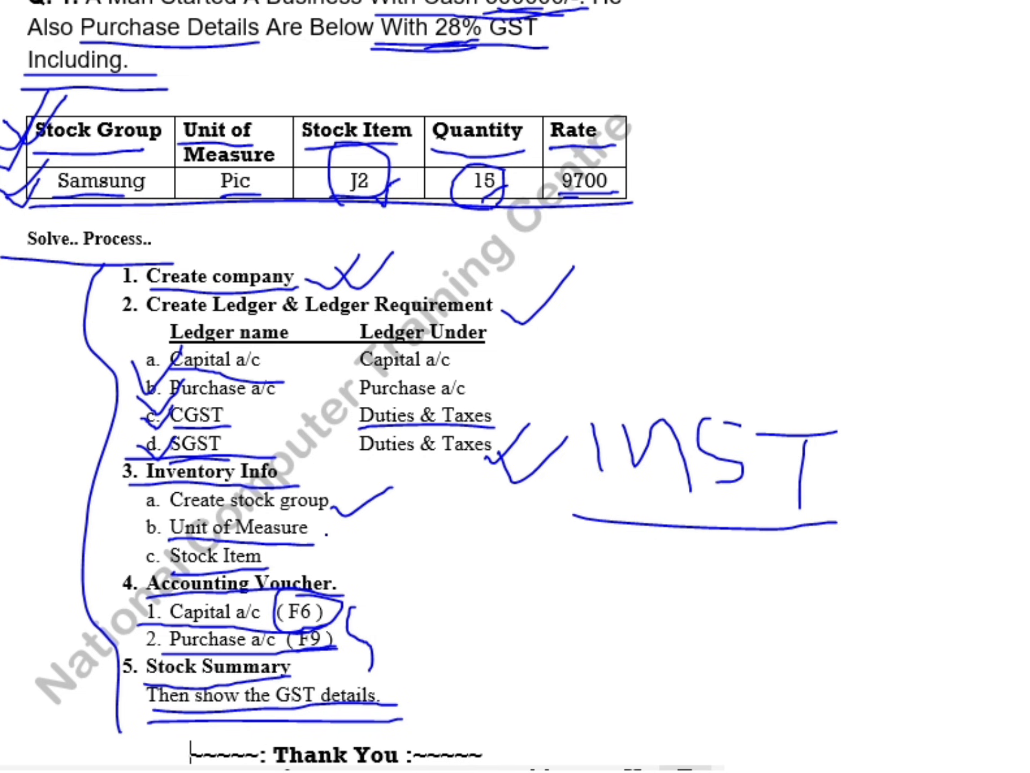
Tick Unit of Measure and Stock Item on the exercise sheet, and underline the Stock Group, Unit of Measure, Stock Item and Pic entries
{"action": "mouse_move", "coordinate": [316, 534]}
{"action": "left_mouse_down"}
{"action": "mouse_move", "coordinate": [325, 545]}
{"action": "mouse_move", "coordinate": [392, 516]}
{"action": "left_mouse_up"}
{"action": "mouse_move", "coordinate": [259, 562]}
{"action": "left_mouse_down"}
{"action": "mouse_move", "coordinate": [276, 570]}
{"action": "mouse_move", "coordinate": [312, 549]}
{"action": "left_mouse_up"}
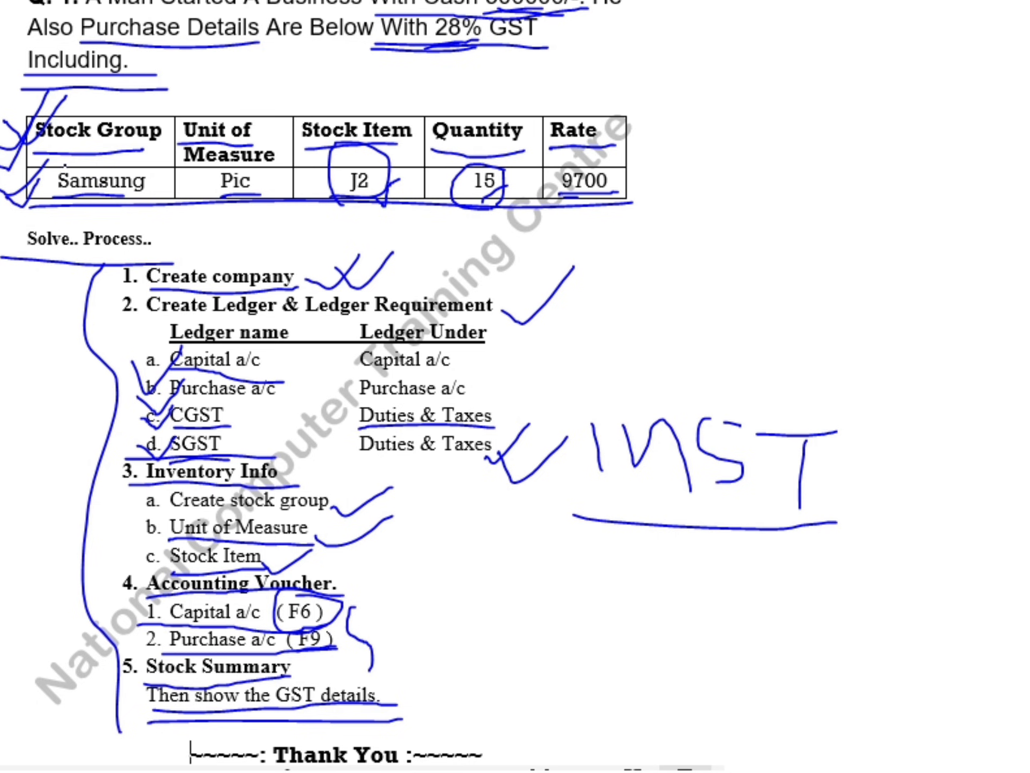
{"action": "mouse_move", "coordinate": [33, 153]}
{"action": "left_mouse_down"}
{"action": "mouse_move", "coordinate": [143, 151]}
{"action": "mouse_move", "coordinate": [75, 155]}
{"action": "left_mouse_up"}
{"action": "left_click_drag", "start_coordinate": [242, 157], "coordinate": [275, 155]}
{"action": "left_click_drag", "start_coordinate": [344, 154], "coordinate": [403, 144]}
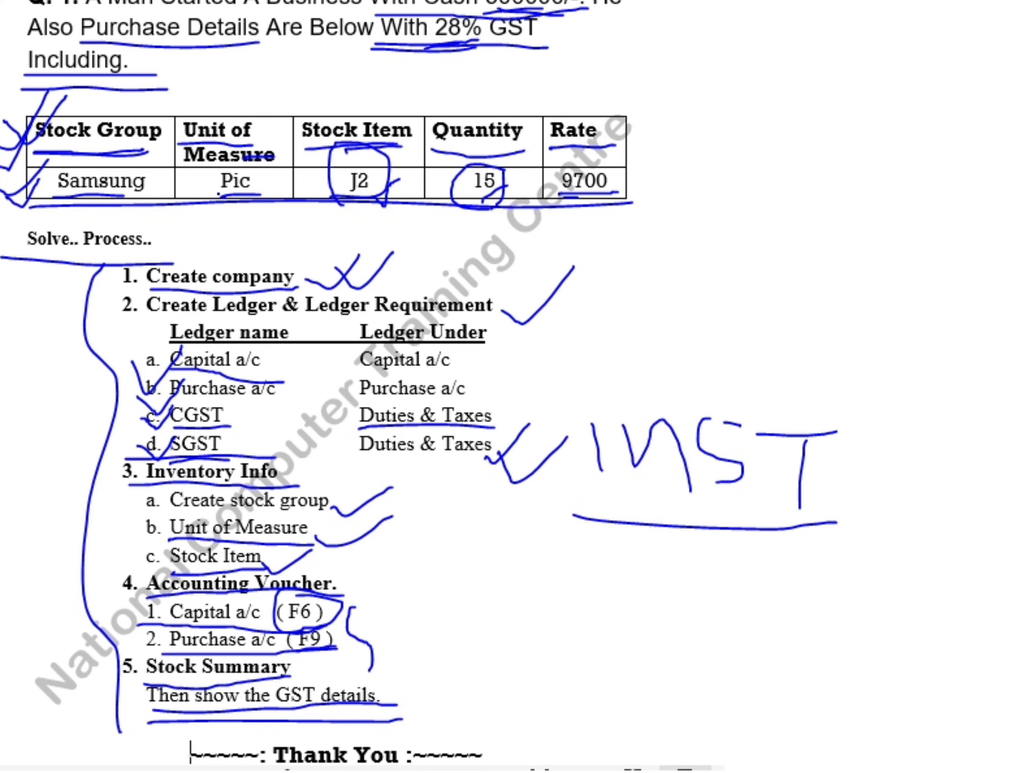
{"action": "mouse_move", "coordinate": [219, 195]}
{"action": "left_mouse_down"}
{"action": "mouse_move", "coordinate": [253, 200]}
{"action": "mouse_move", "coordinate": [224, 155]}
{"action": "mouse_move", "coordinate": [198, 189]}
{"action": "mouse_move", "coordinate": [242, 200]}
{"action": "left_mouse_up"}
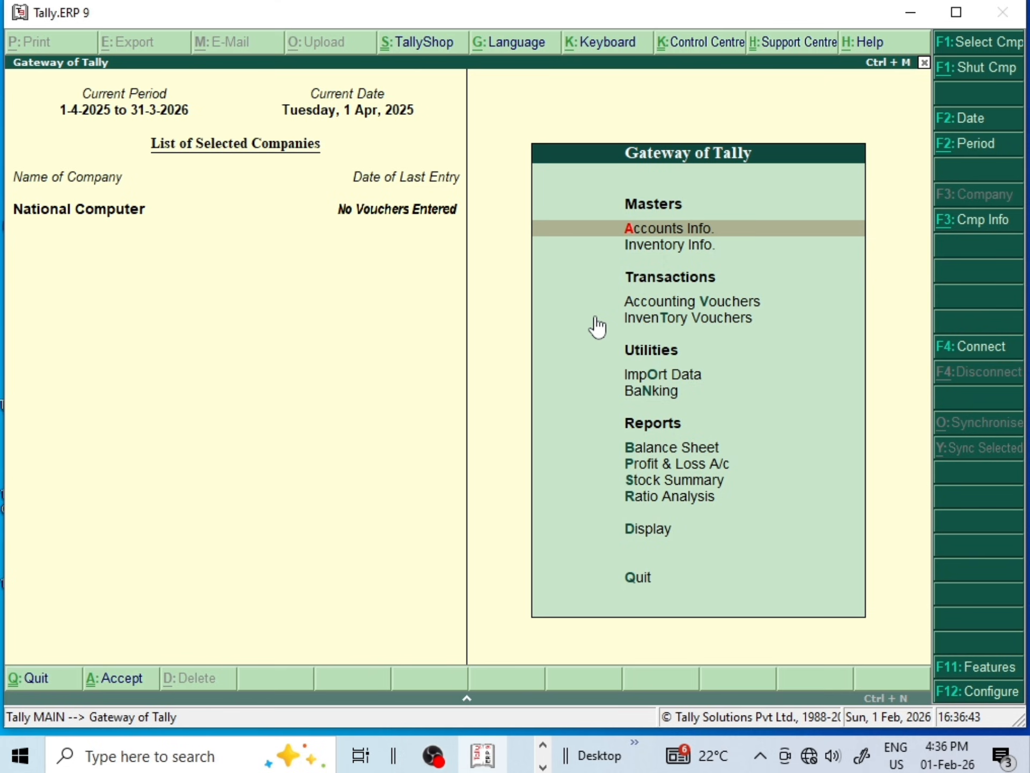
Switch to Tally and start a single stock group named Samsung under Primary, with adding of item quantities set to No
{"action": "key", "text": "Down"}
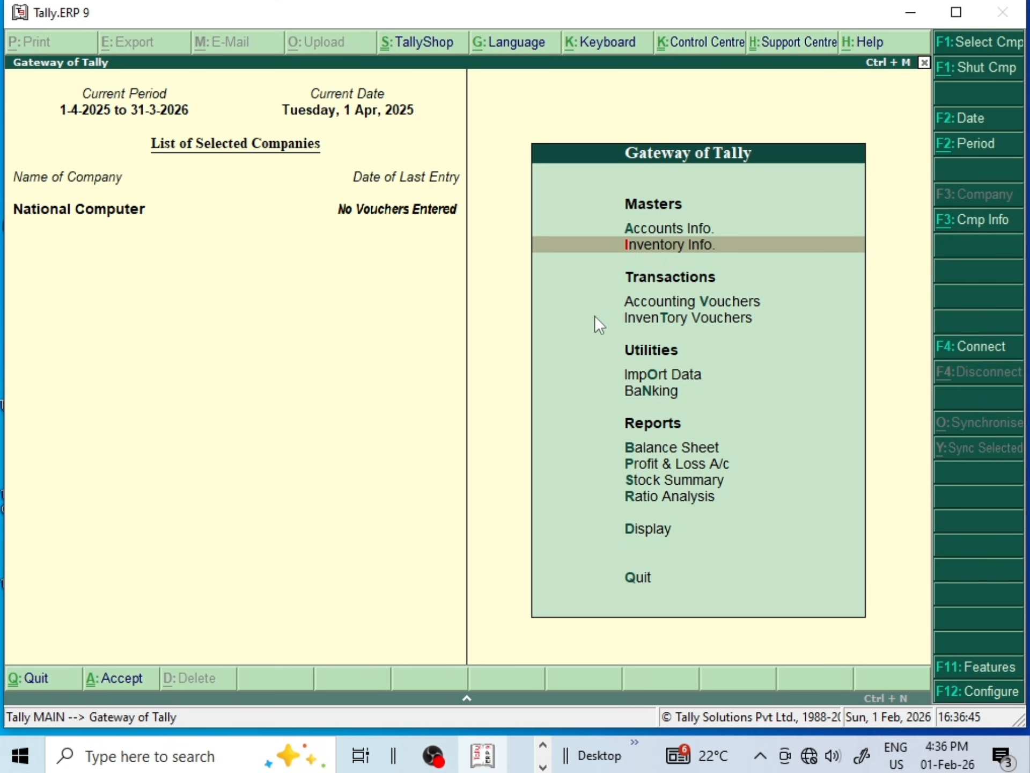
{"action": "key", "text": "Return"}
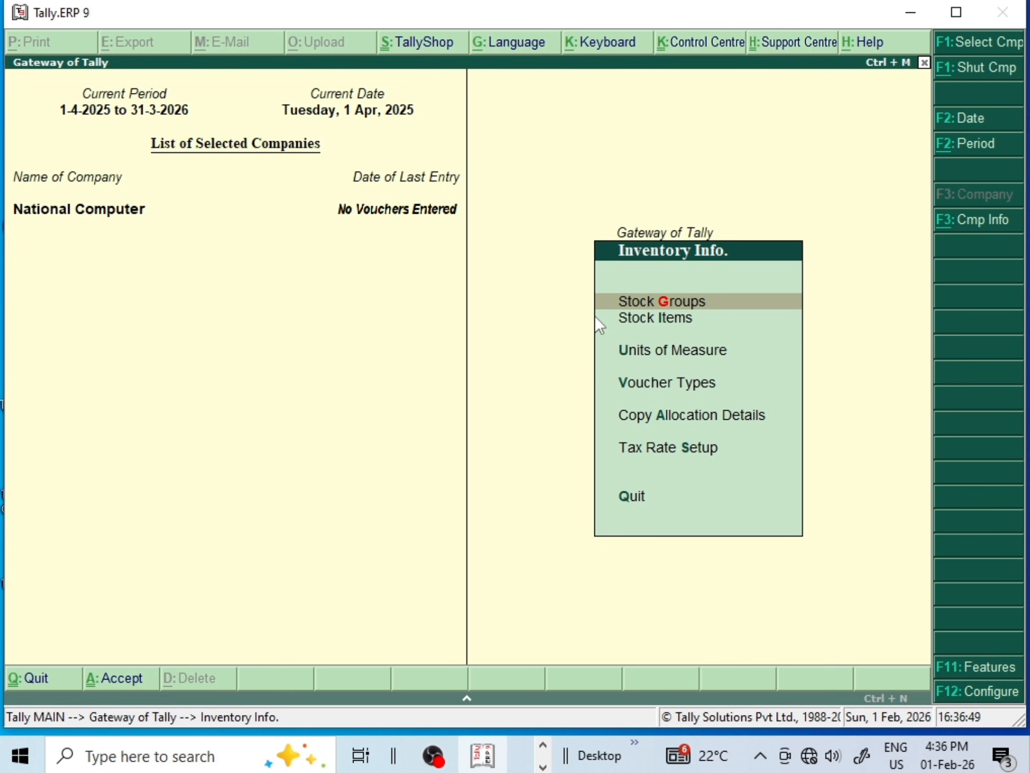
{"action": "left_click", "coordinate": [675, 310]}
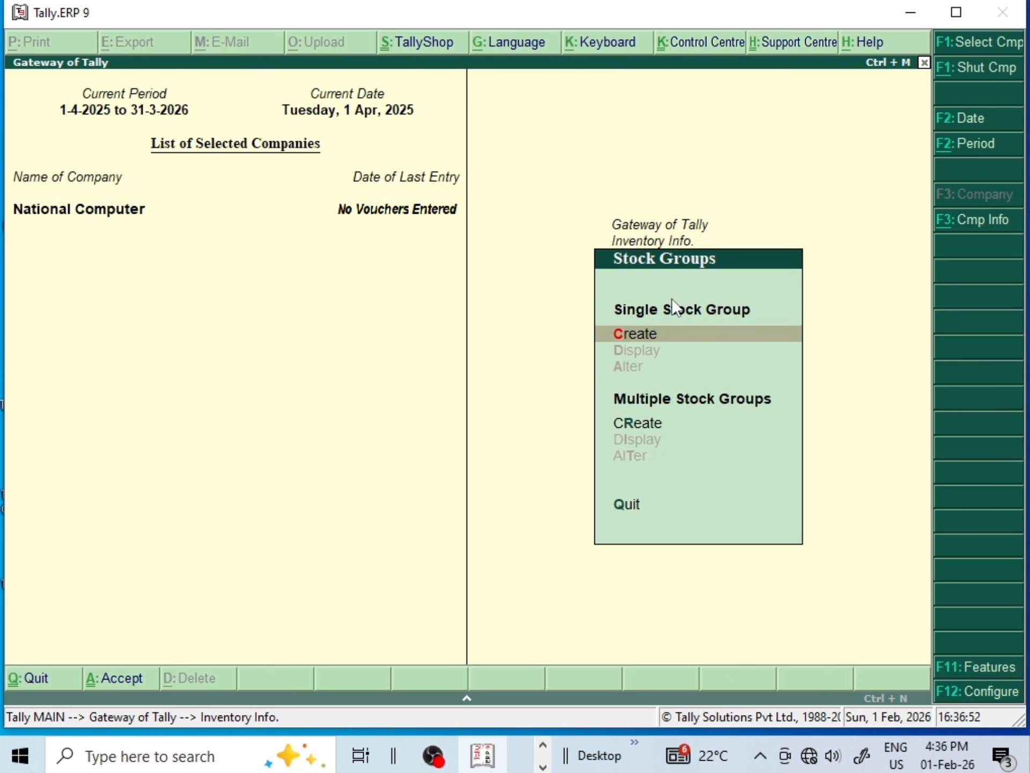
{"action": "left_click", "coordinate": [635, 334]}
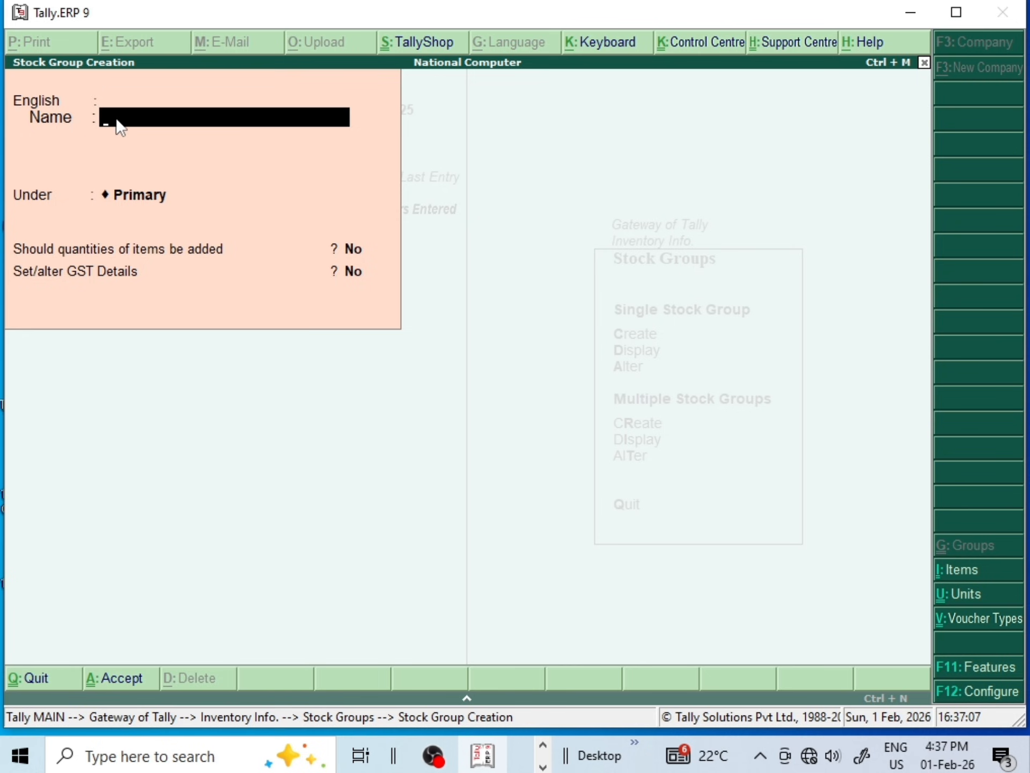
{"action": "type", "text": "Samsung"}
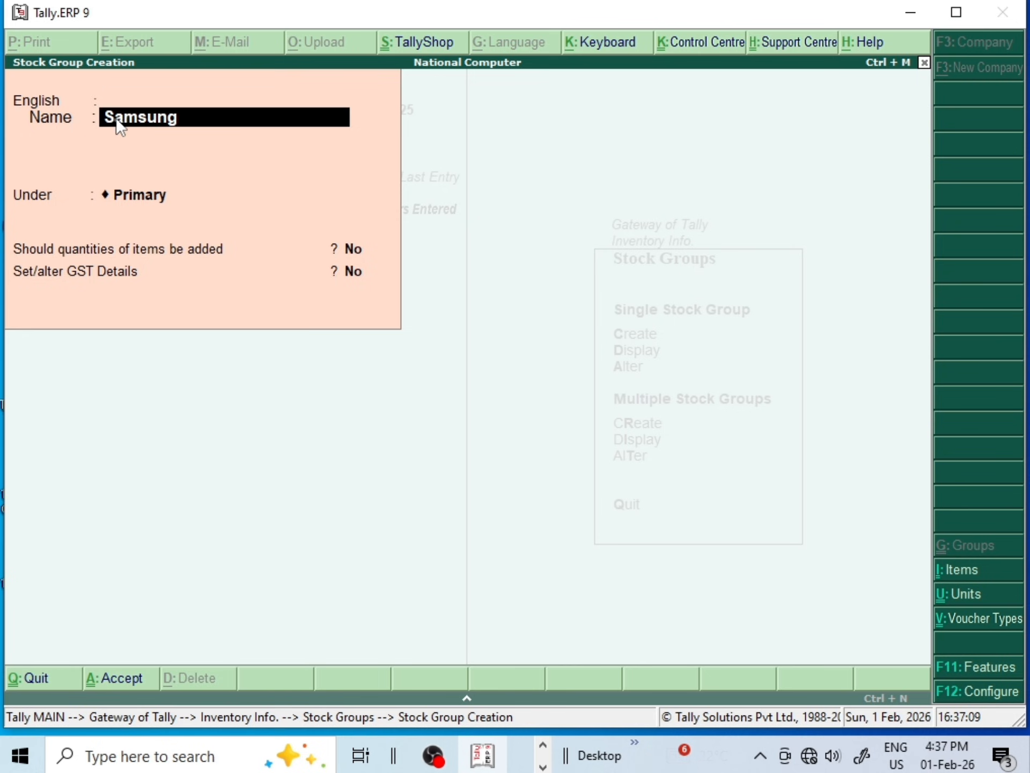
{"action": "key", "text": "Return"}
{"action": "key", "text": "Return"}
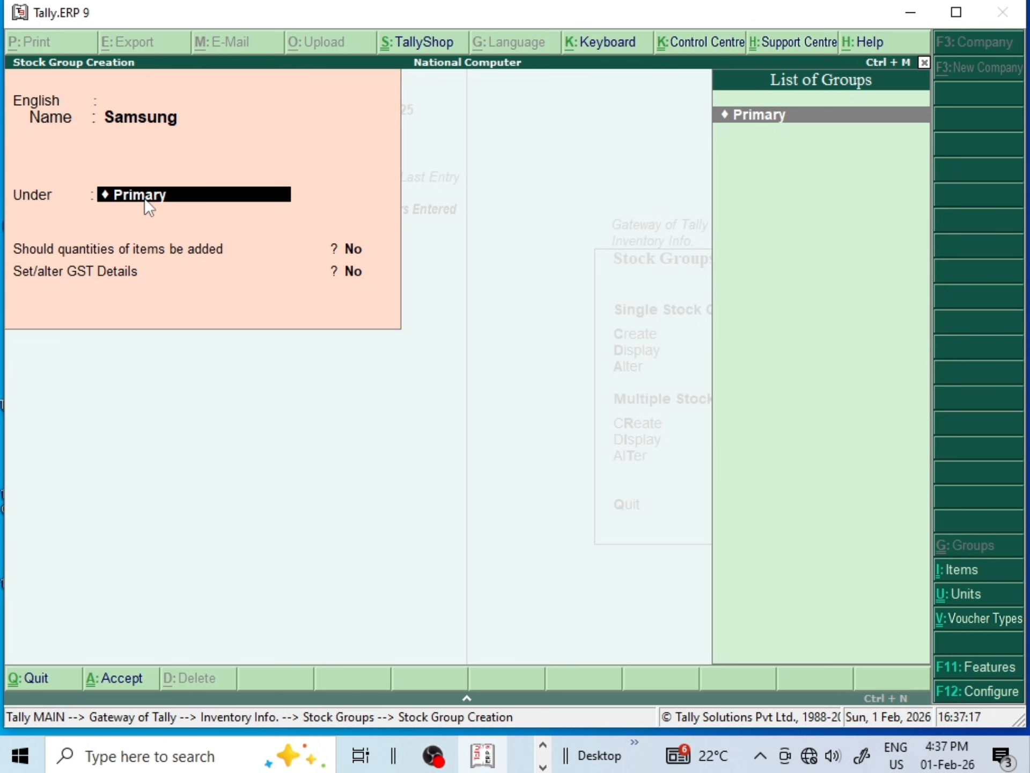
{"action": "key", "text": "Return"}
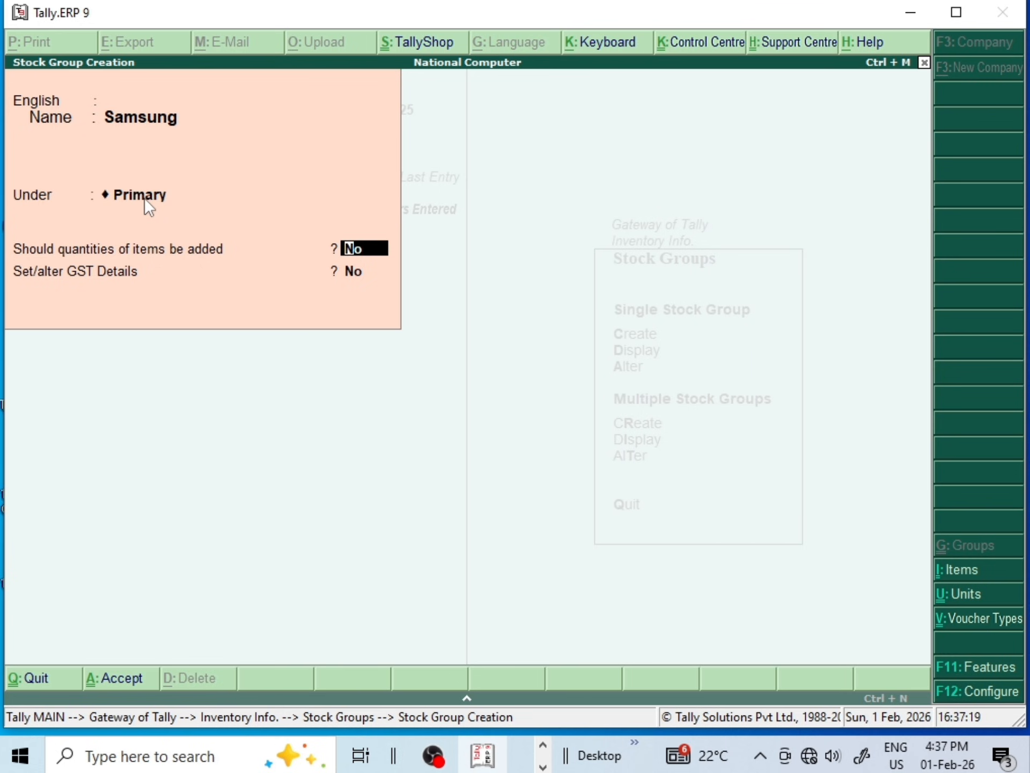
{"action": "key", "text": "Return"}
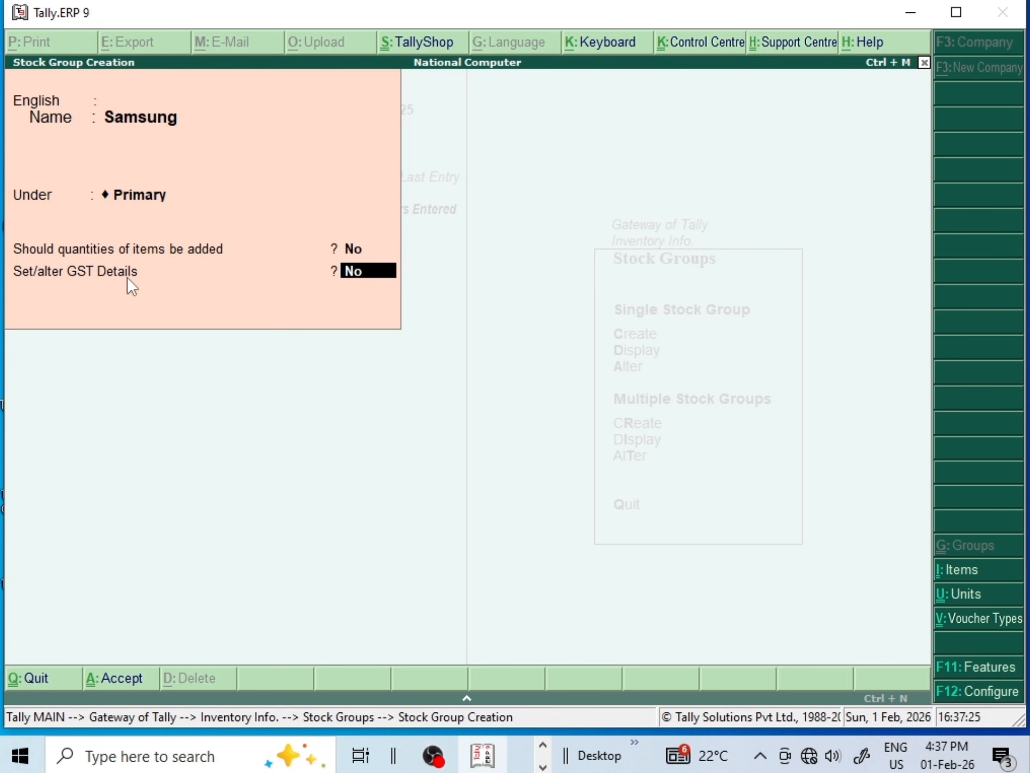
Enable GST details for the Samsung stock group and set its taxability to Taxable
{"action": "type", "text": "y"}
{"action": "key", "text": "Return"}
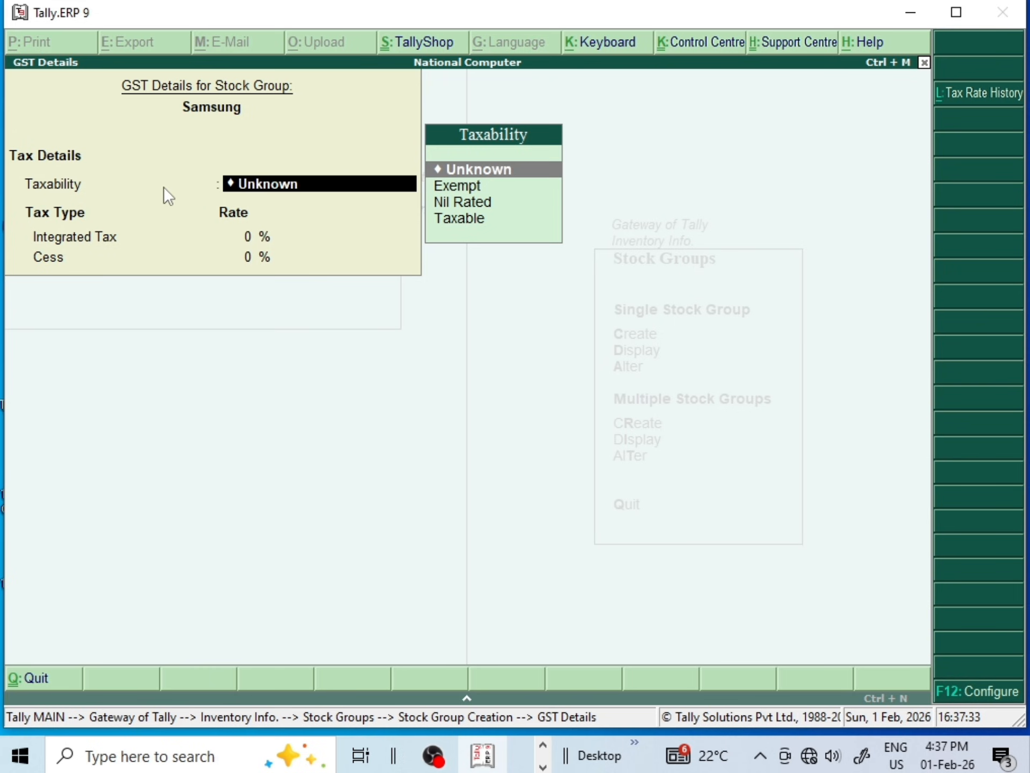
{"action": "key", "text": "Down"}
{"action": "key", "text": "Down"}
{"action": "key", "text": "Down"}
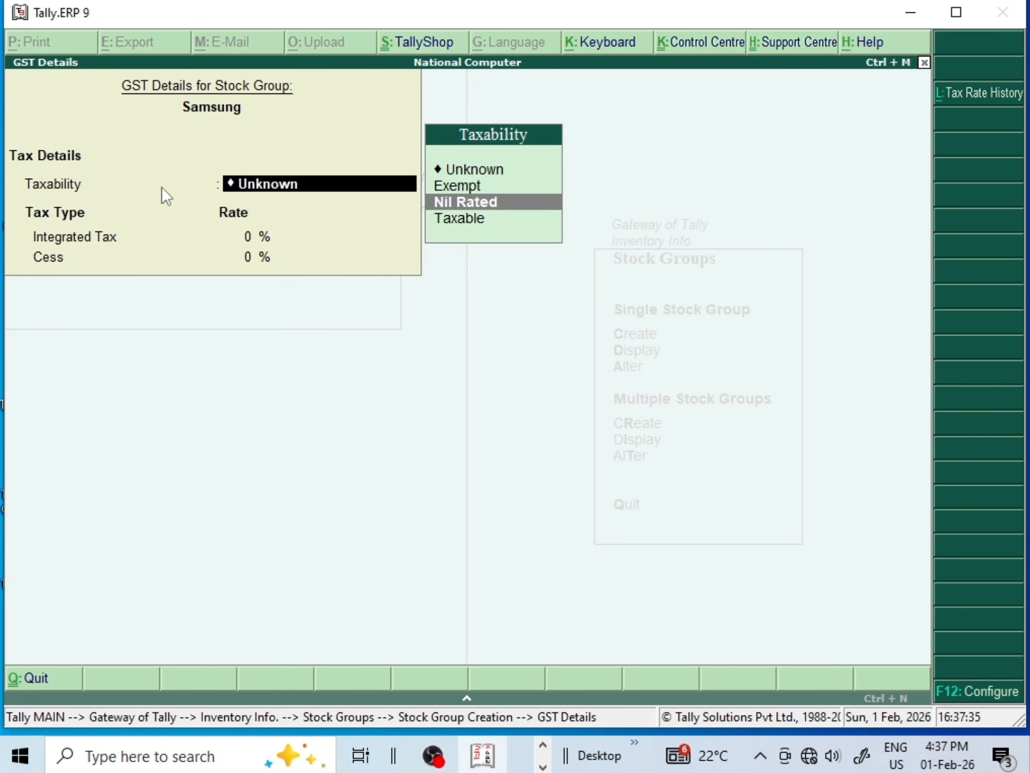
{"action": "key", "text": "Return"}
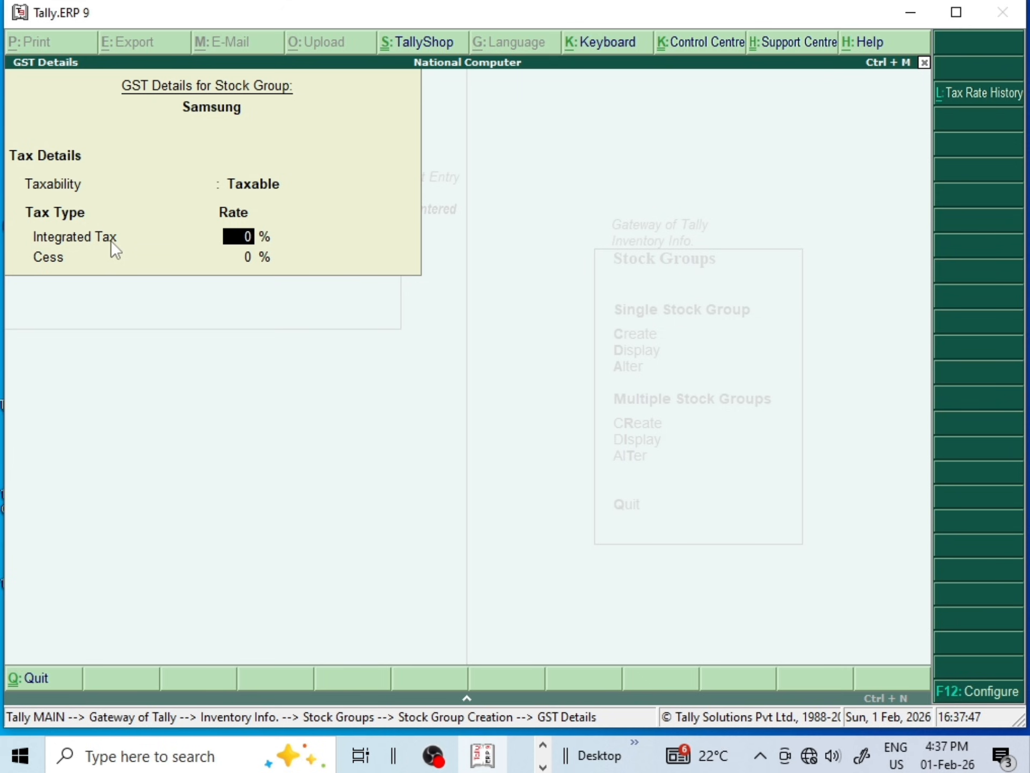
Set the integrated tax rate to 28% and cess to 0%, save the stock group, and return to the inventory information
{"action": "type", "text": "28"}
{"action": "key", "text": "Return"}
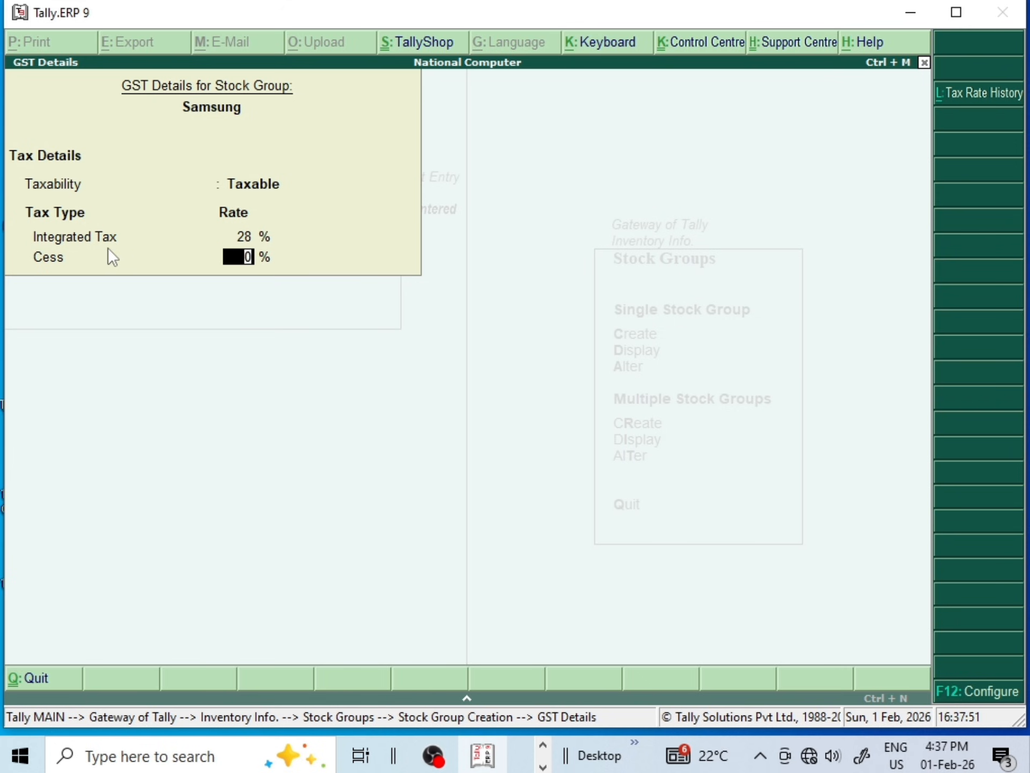
{"action": "key", "text": "Return"}
{"action": "key", "text": "Return"}
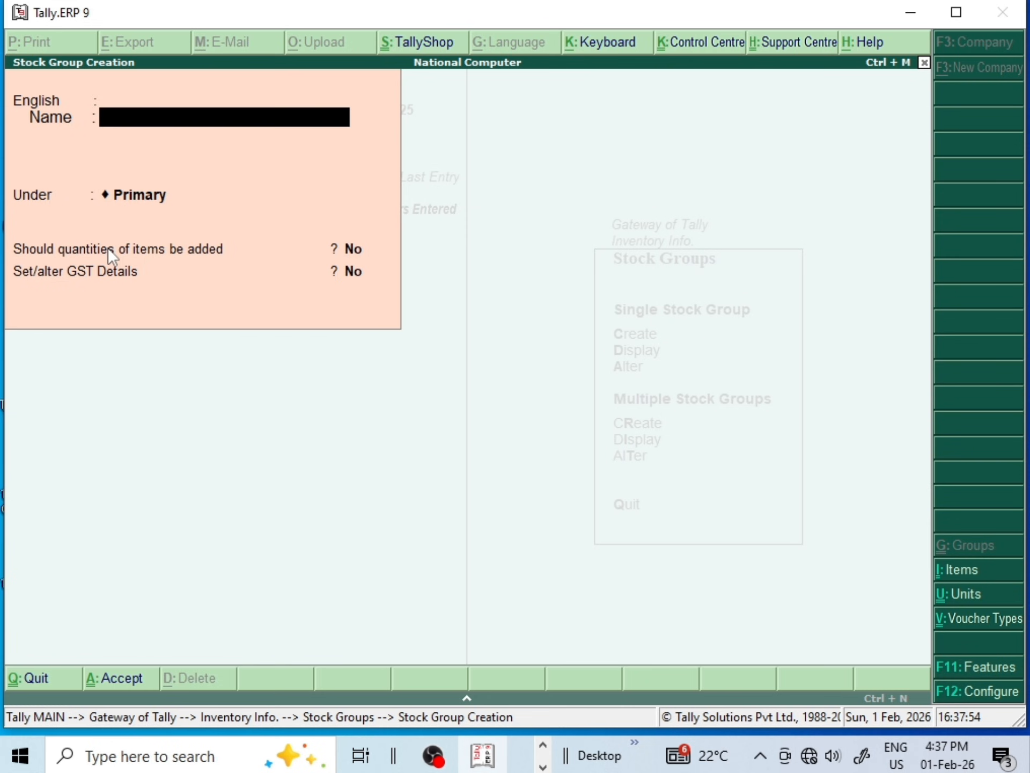
{"action": "key", "text": "Escape"}
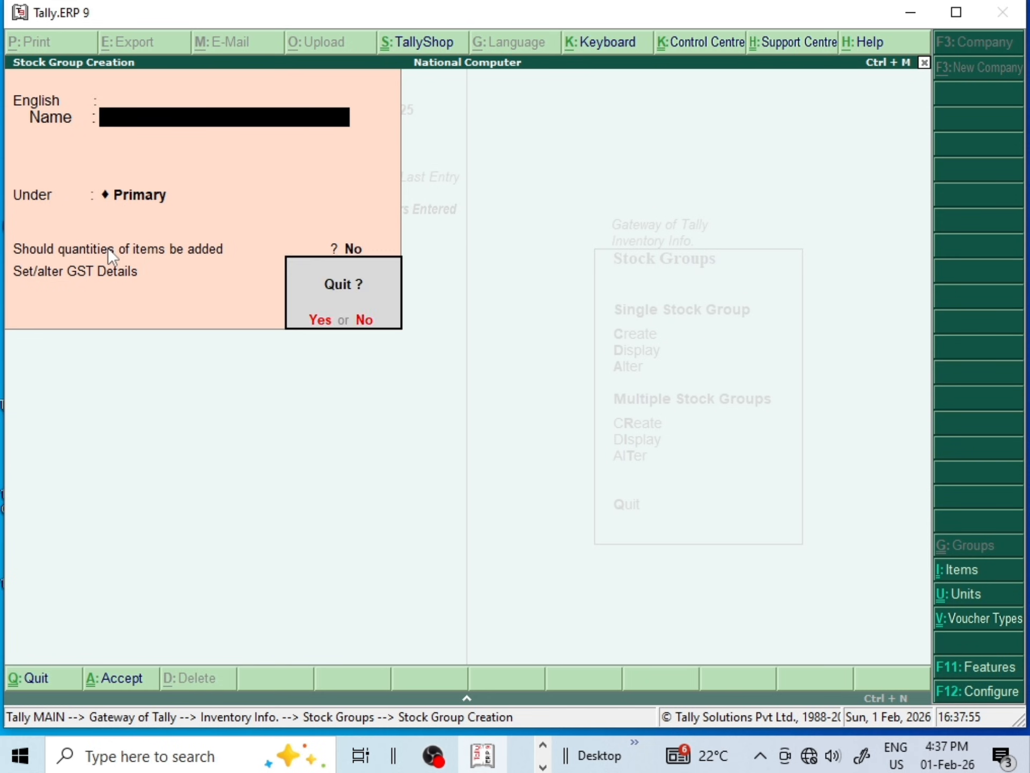
{"action": "key", "text": "Return"}
{"action": "key", "text": "Escape"}
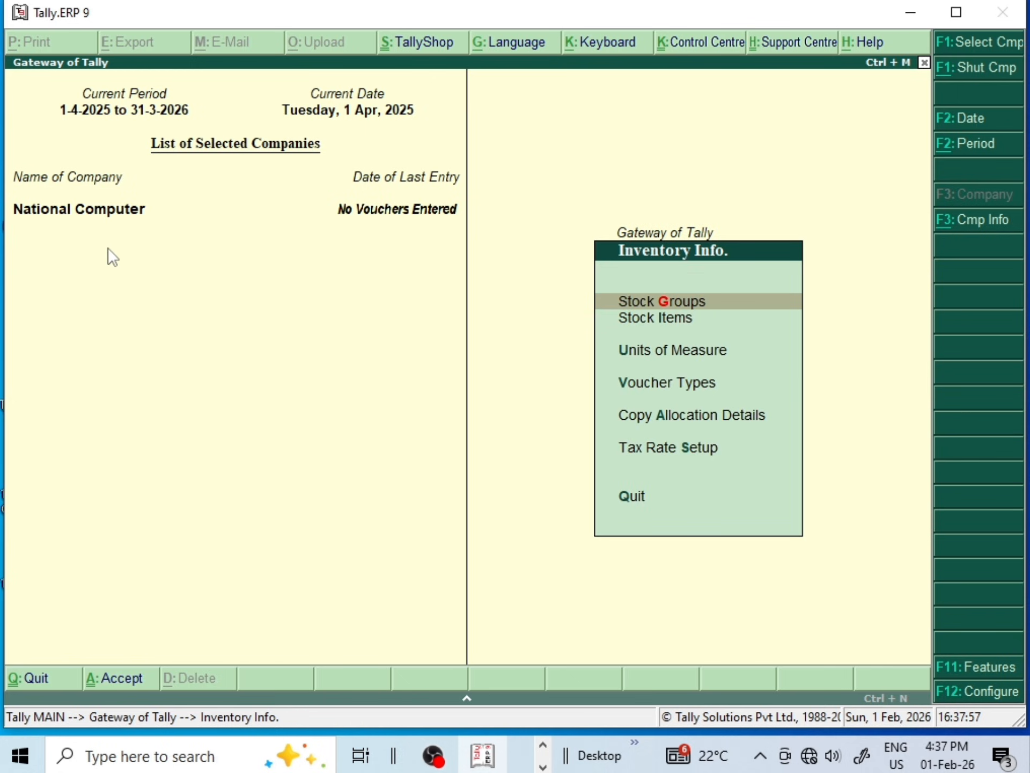
Start a simple unit of measure with the symbol pic and no formal name
{"action": "key", "text": "Down"}
{"action": "key", "text": "Down"}
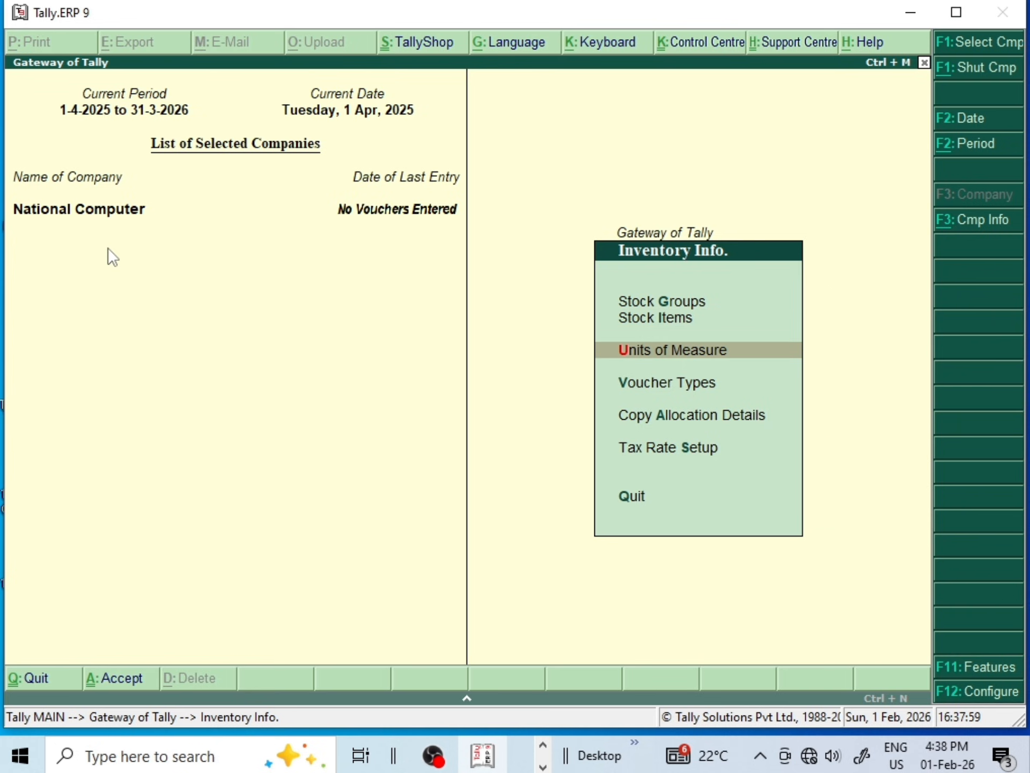
{"action": "key", "text": "Up"}
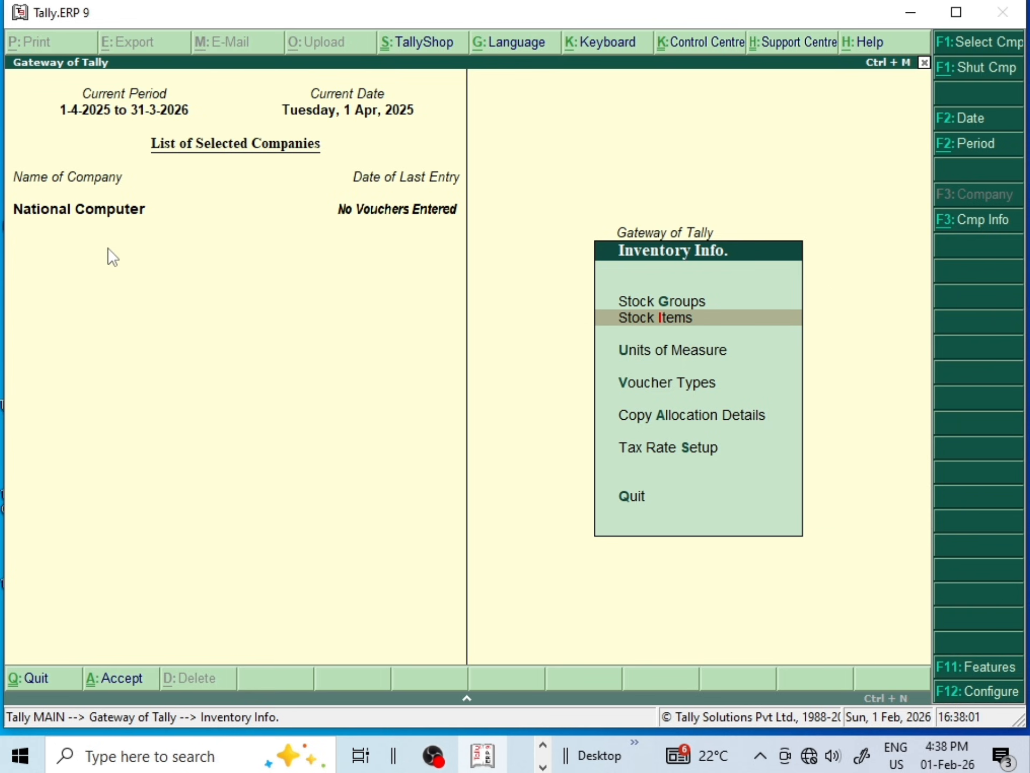
{"action": "key", "text": "Down"}
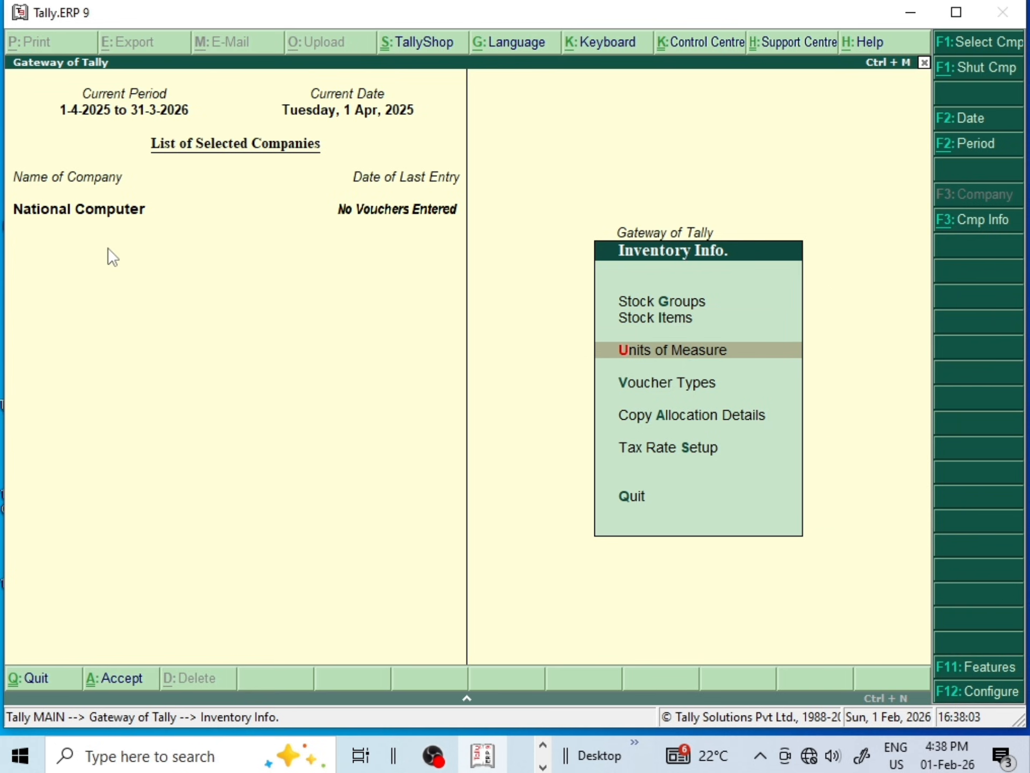
{"action": "key", "text": "Return"}
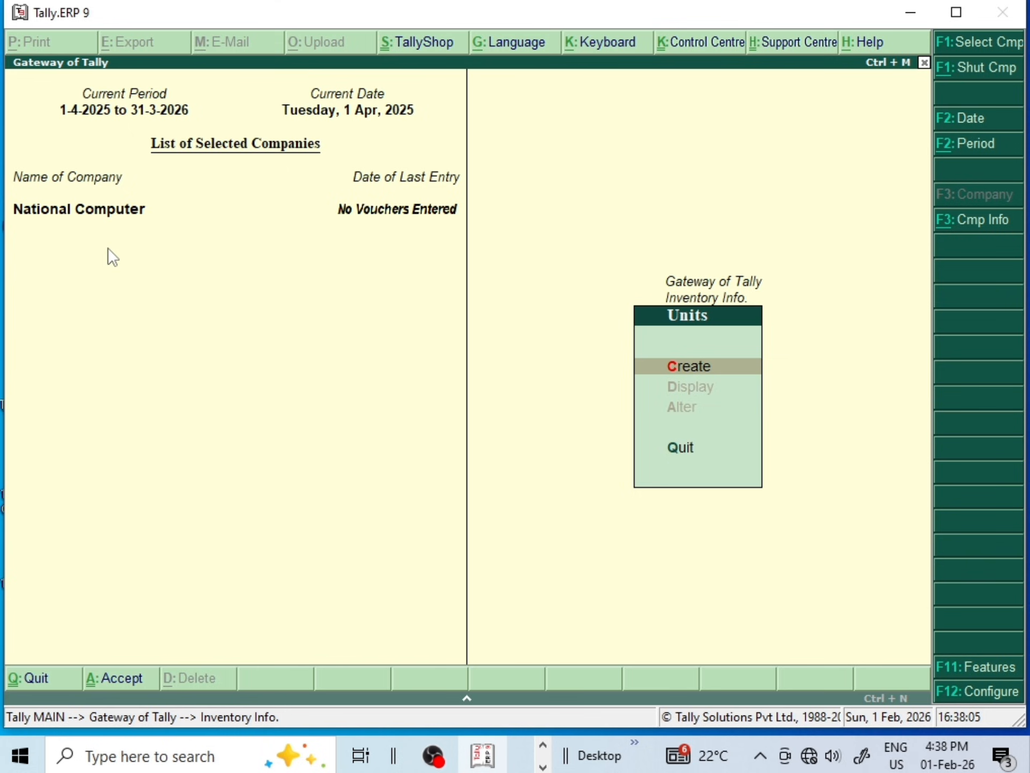
{"action": "key", "text": "Return"}
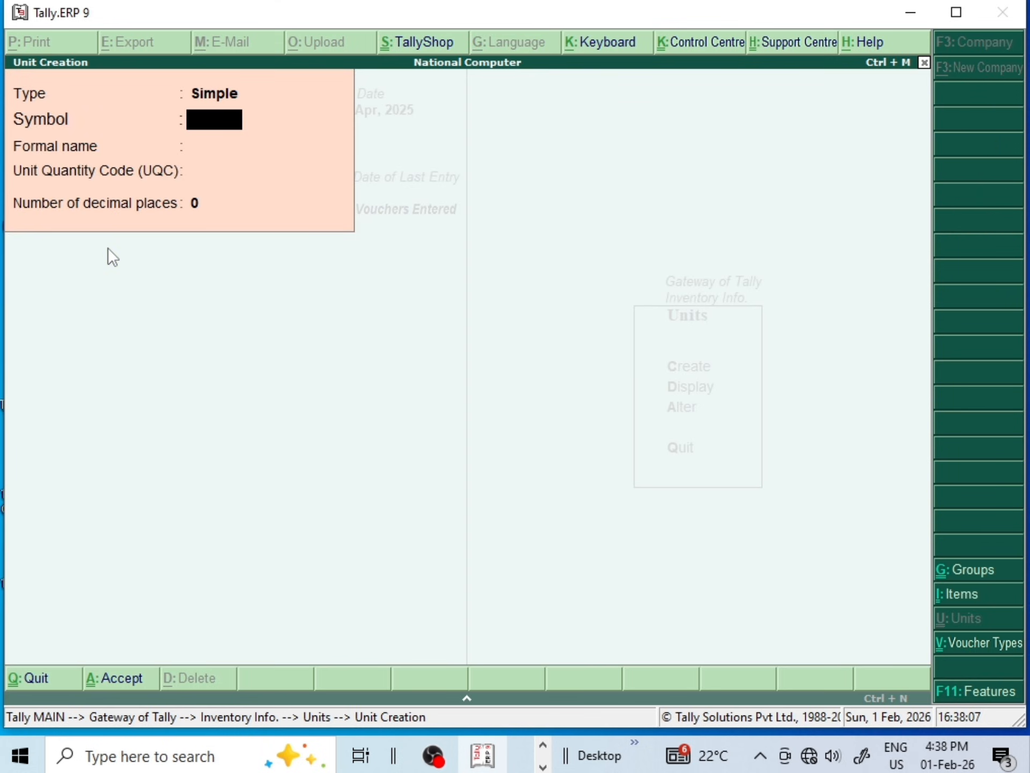
{"action": "type", "text": "pic"}
{"action": "key", "text": "Return"}
{"action": "key", "text": "Return"}
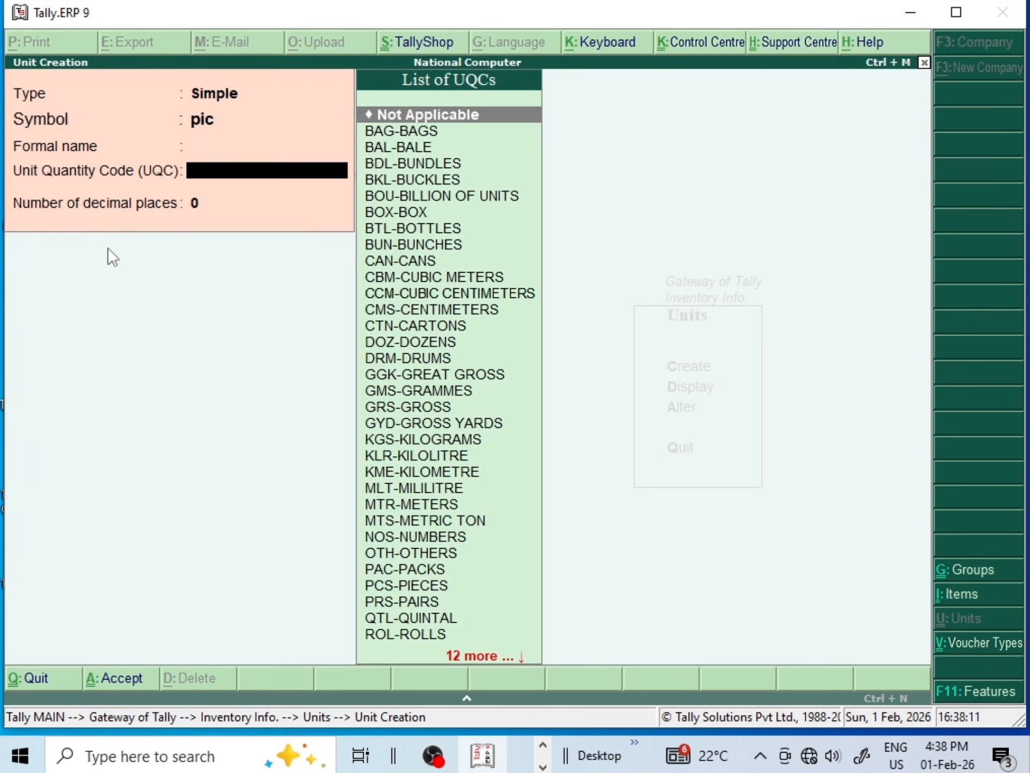
Set the unit's quantity code to Not Applicable with 0 decimal places, save it, and leave unit creation
{"action": "key", "text": "Return"}
{"action": "key", "text": "Return"}
{"action": "key", "text": "Return"}
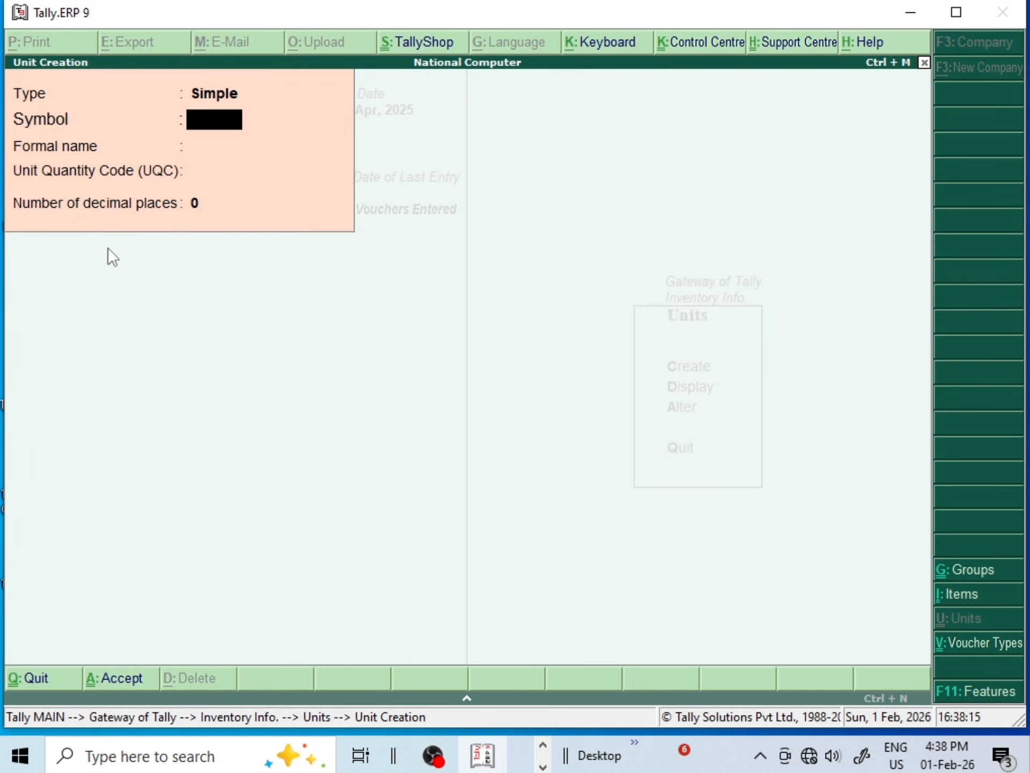
{"action": "key", "text": "Escape"}
{"action": "key", "text": "Return"}
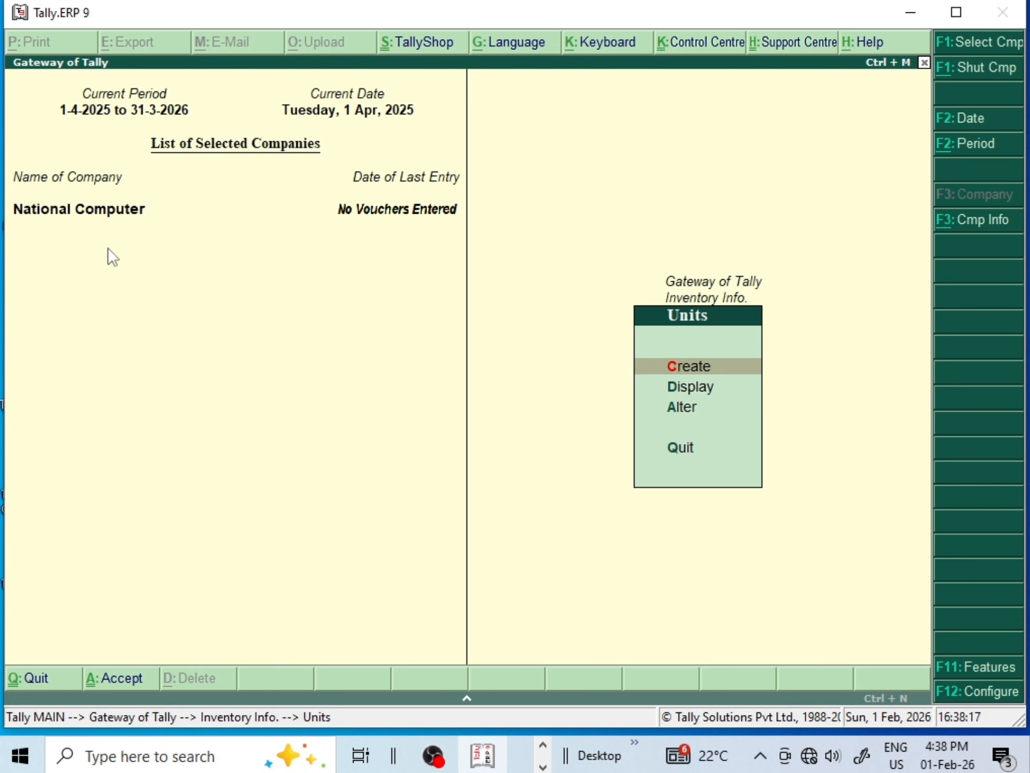
{"action": "key", "text": "Escape"}
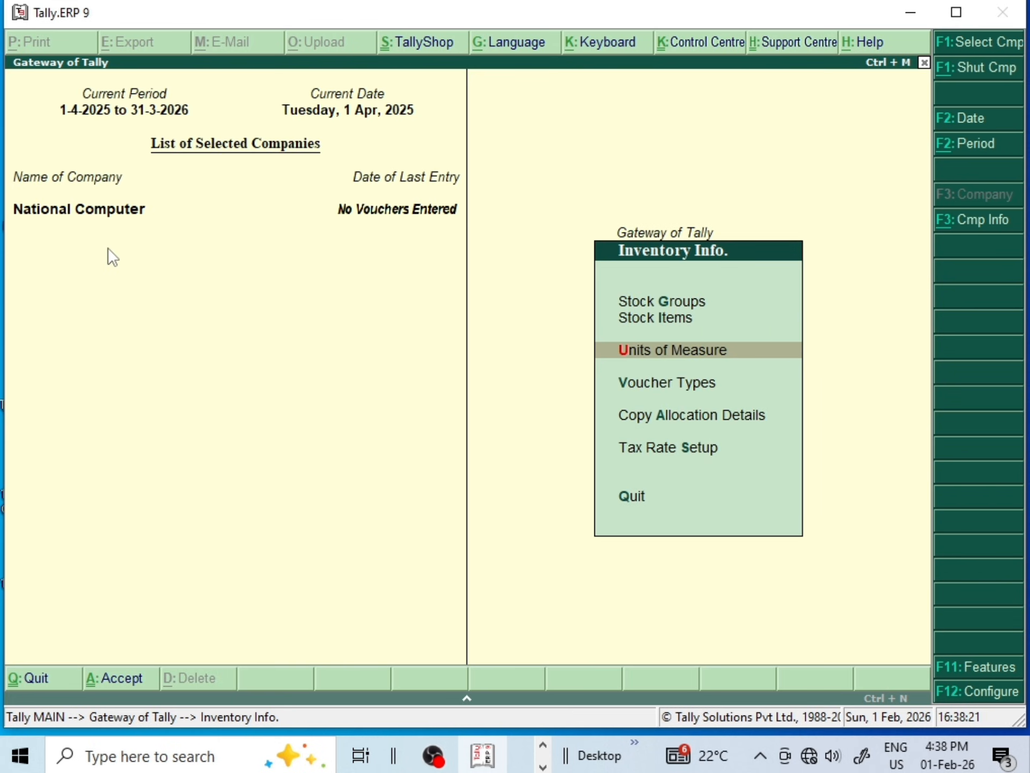
Start a single stock item named J2 under the Samsung group, with pic as its unit
{"action": "key", "text": "Up"}
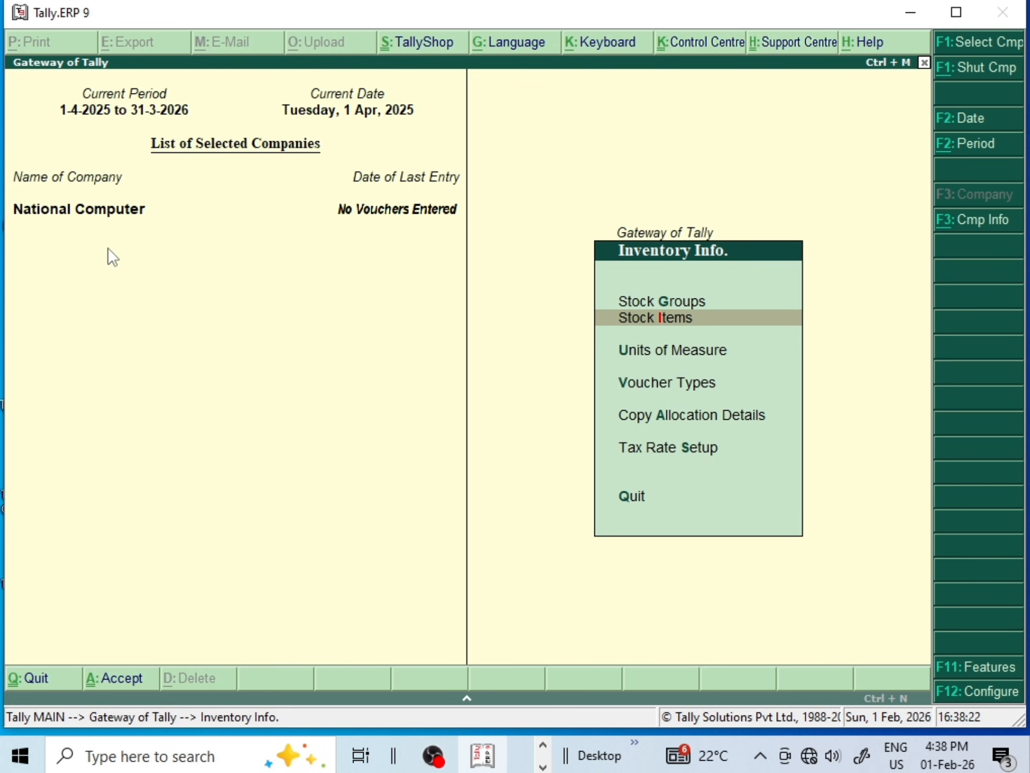
{"action": "left_click", "coordinate": [643, 318]}
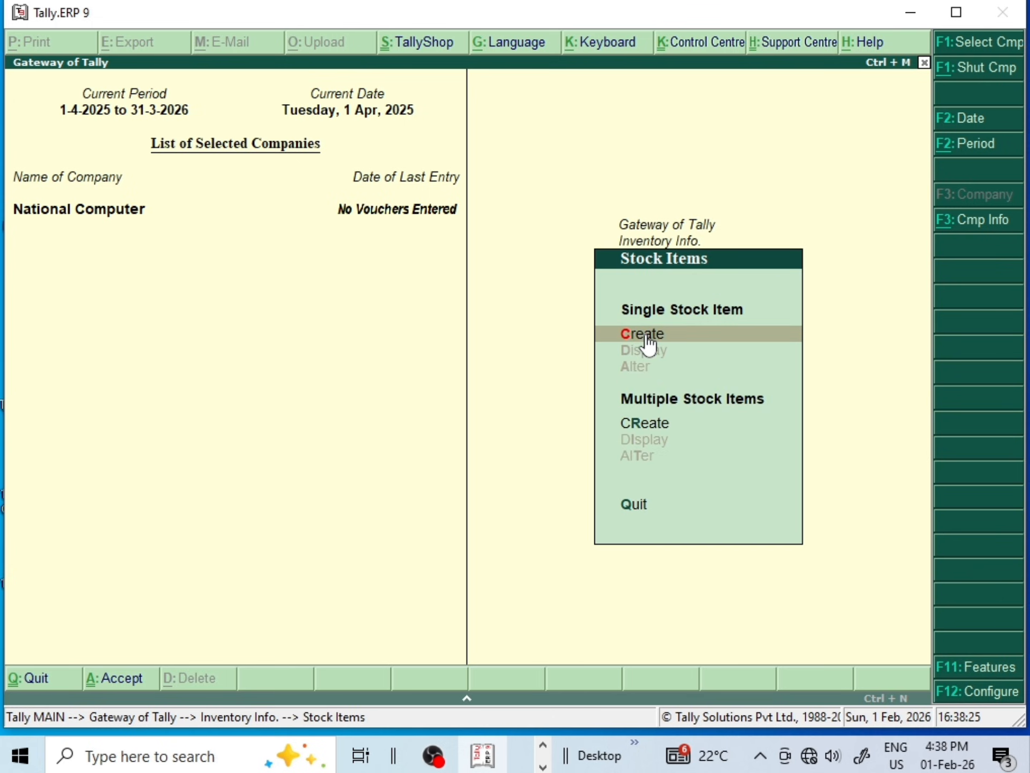
{"action": "left_click", "coordinate": [645, 333]}
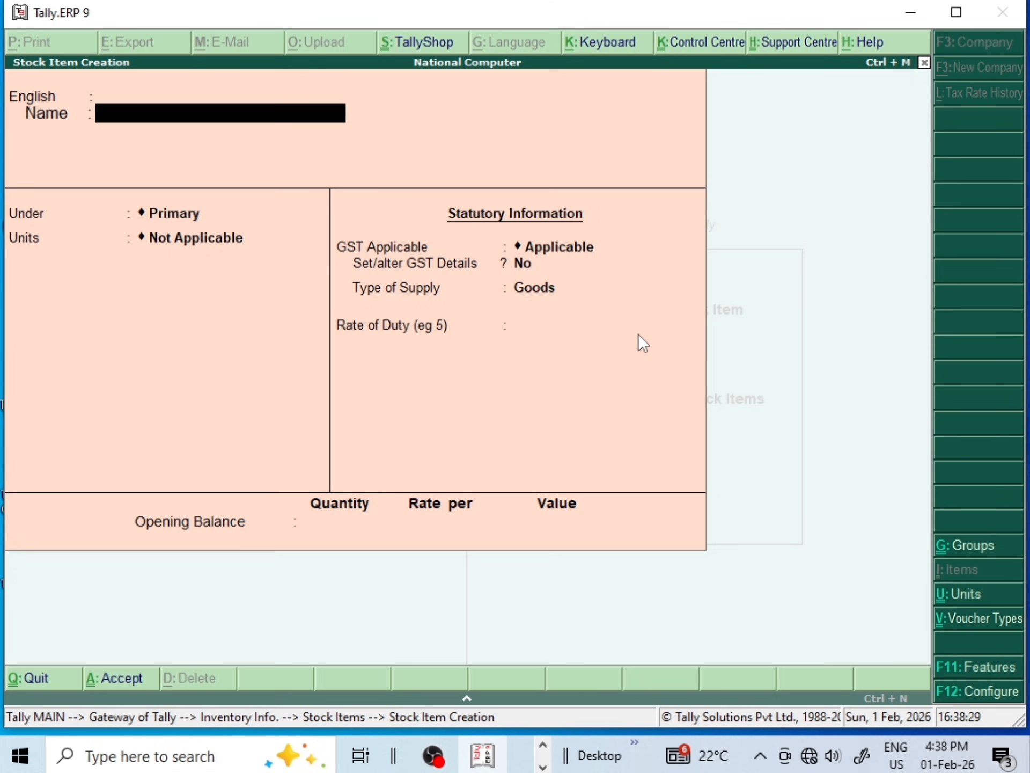
{"action": "type", "text": "J2"}
{"action": "key", "text": "Return"}
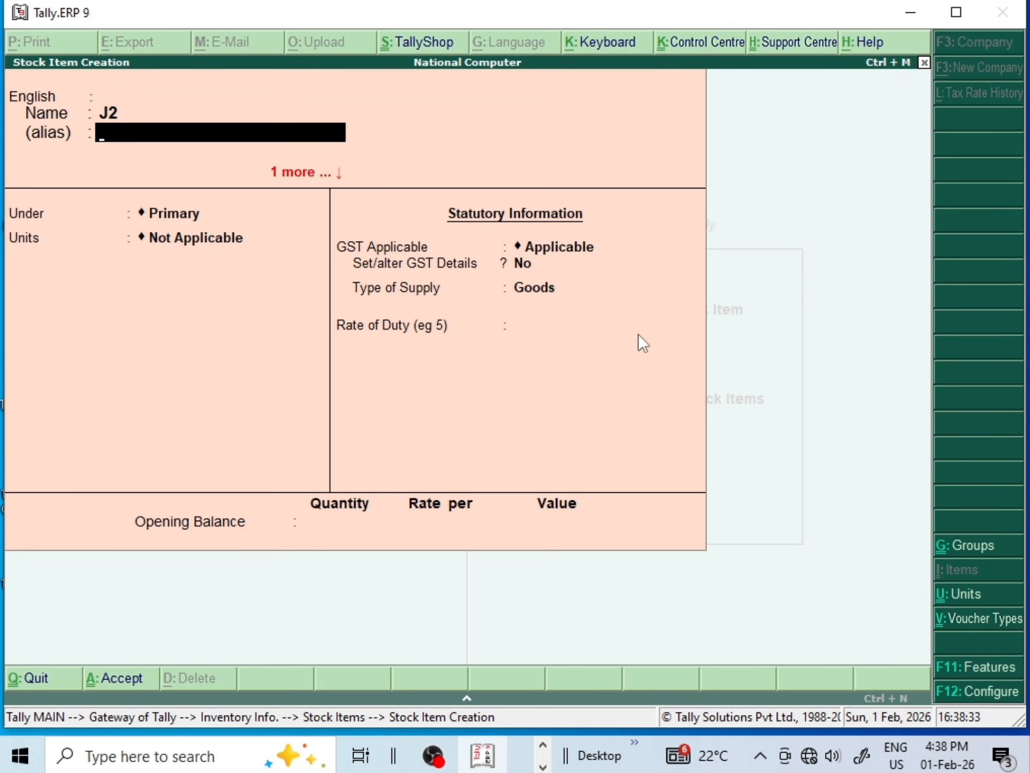
{"action": "key", "text": "Return"}
{"action": "key", "text": "Return"}
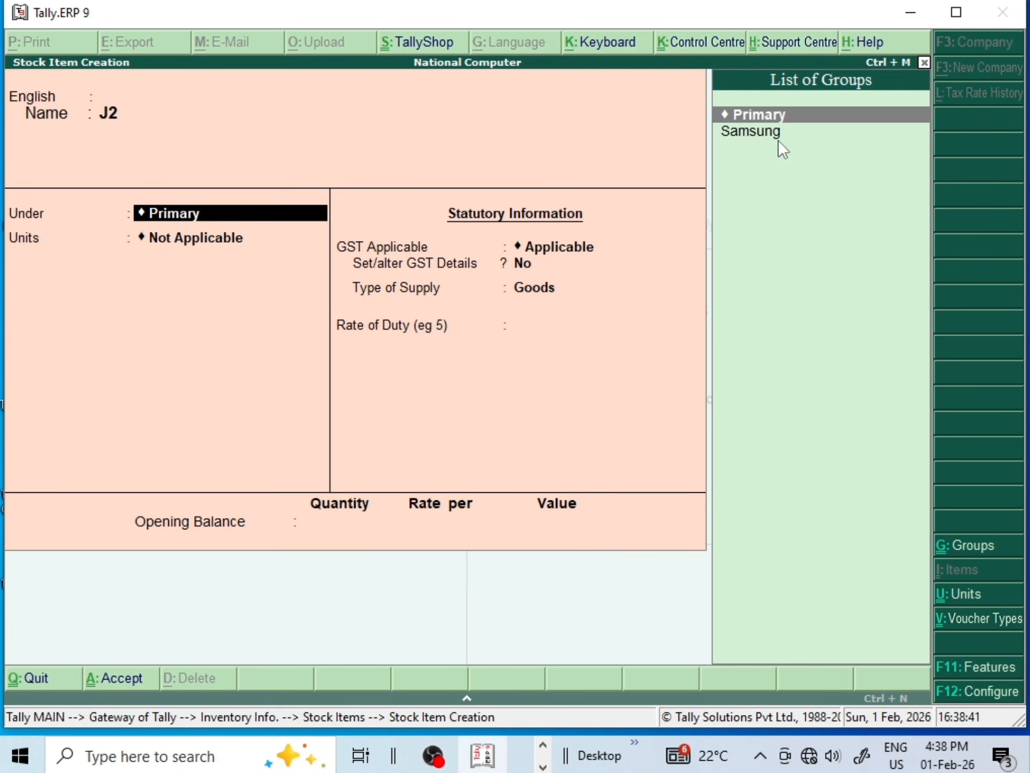
{"action": "key", "text": "Down"}
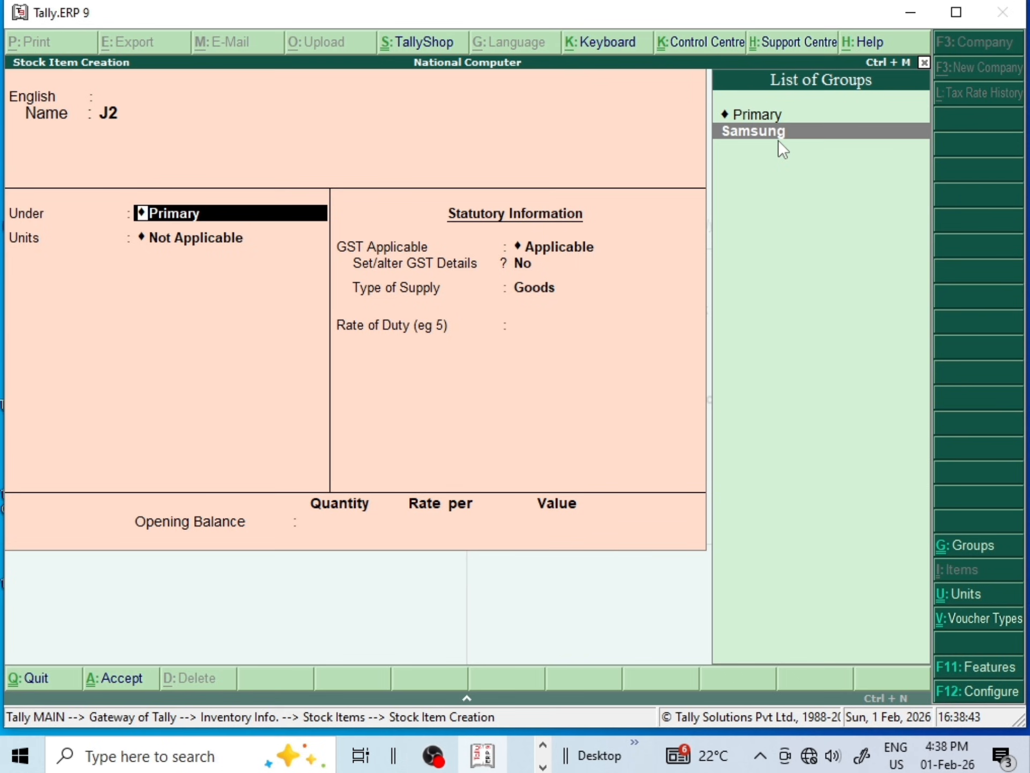
{"action": "key", "text": "Return"}
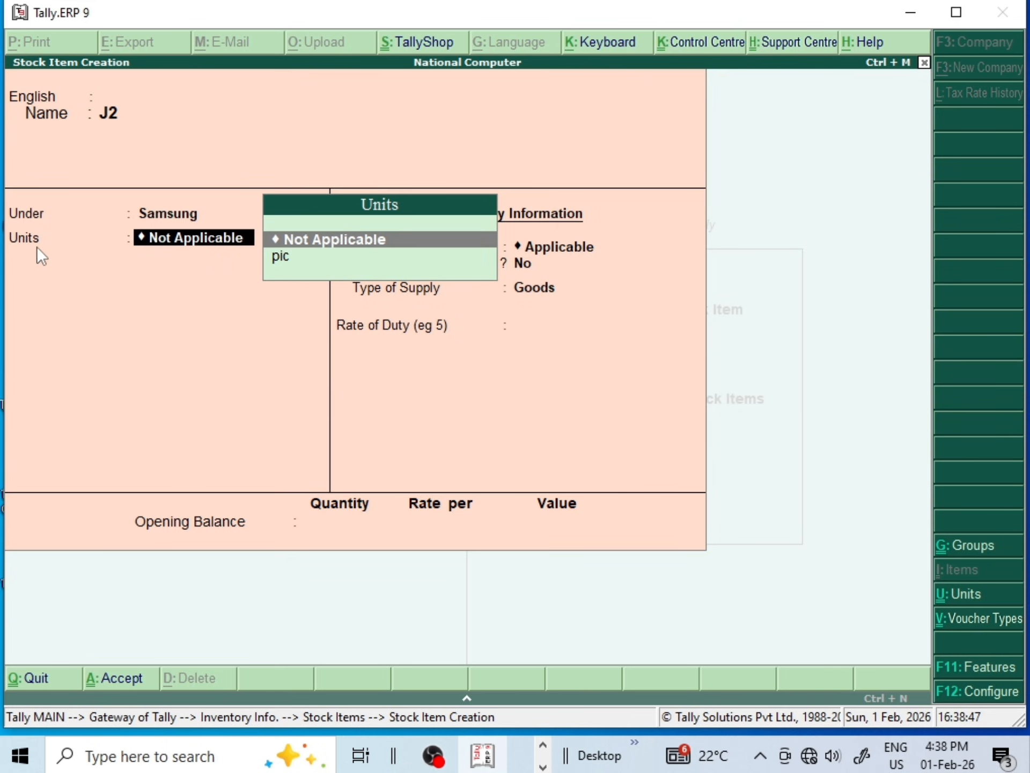
{"action": "left_click", "coordinate": [279, 262]}
{"action": "left_click", "coordinate": [279, 262]}
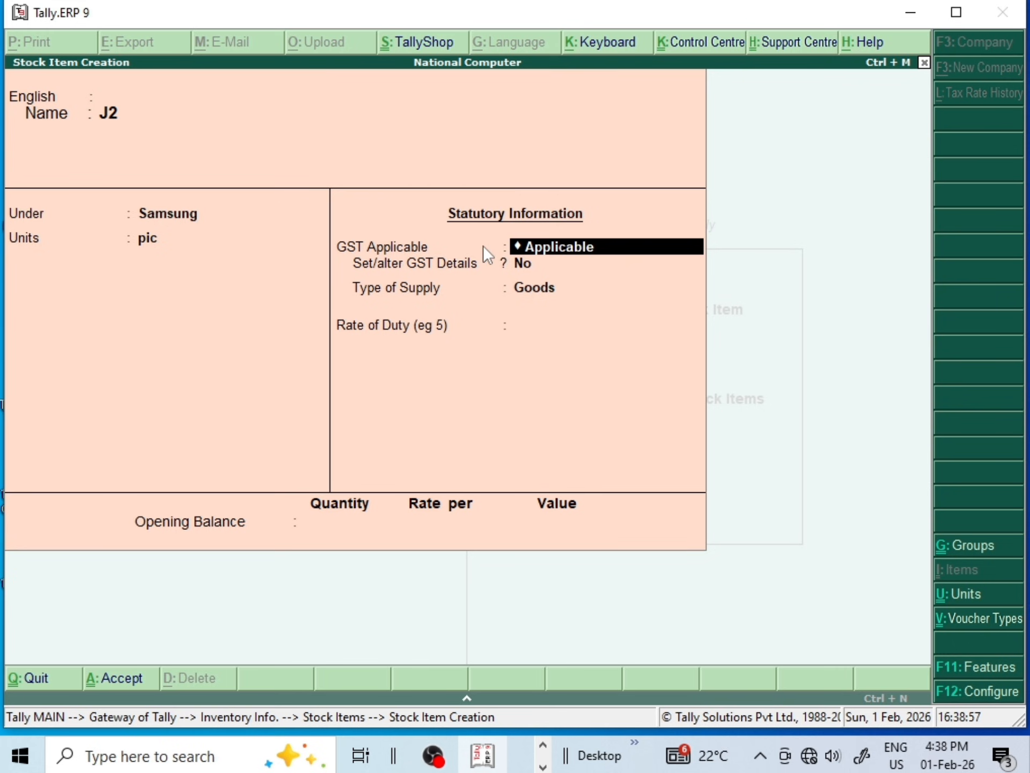
Keep GST applicable for J2 and define its GST details: calculation On Value, taxability Taxable, integrated tax 28% and cess 0%
{"action": "key", "text": "Return"}
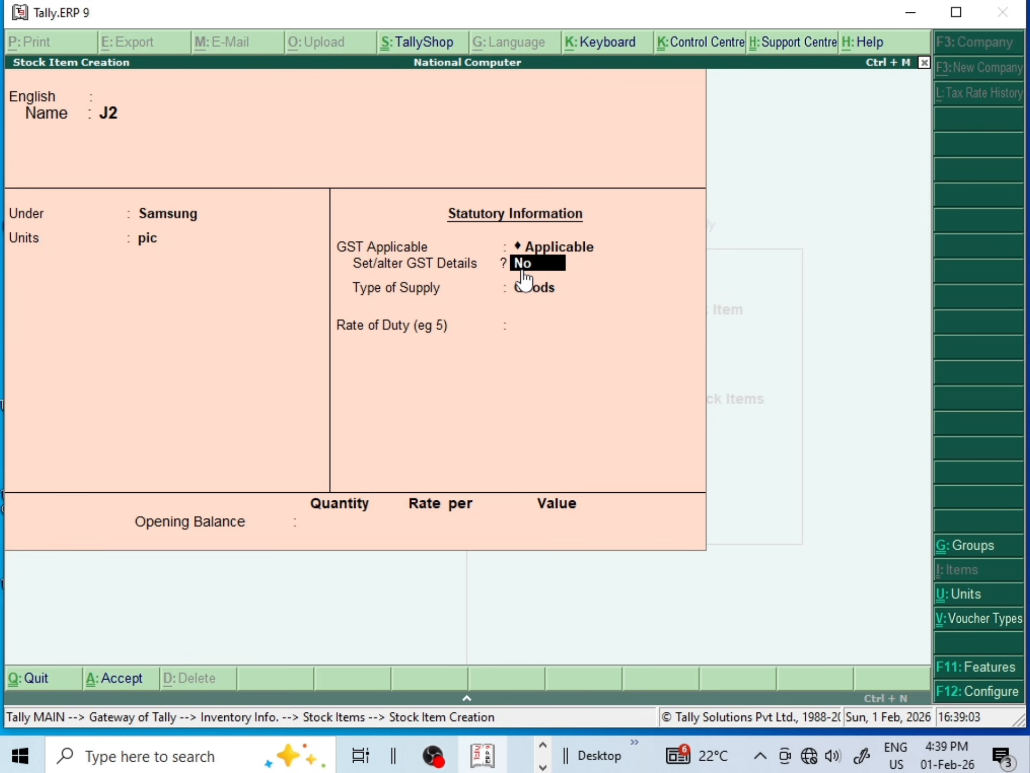
{"action": "type", "text": "y"}
{"action": "key", "text": "Return"}
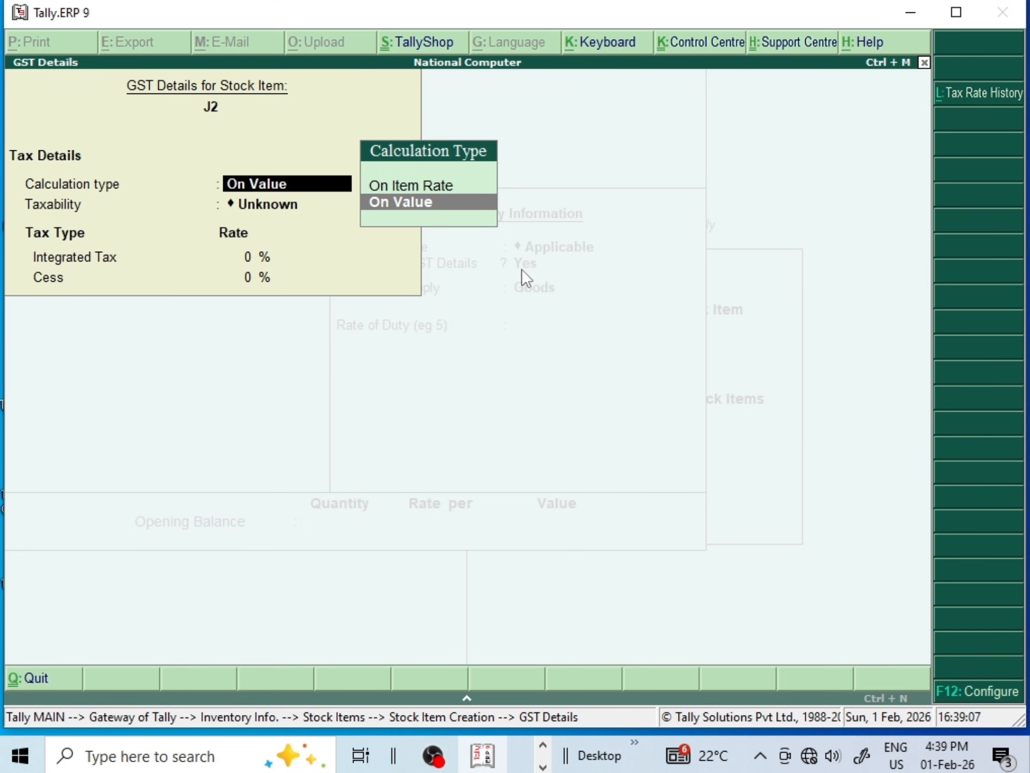
{"action": "key", "text": "Return"}
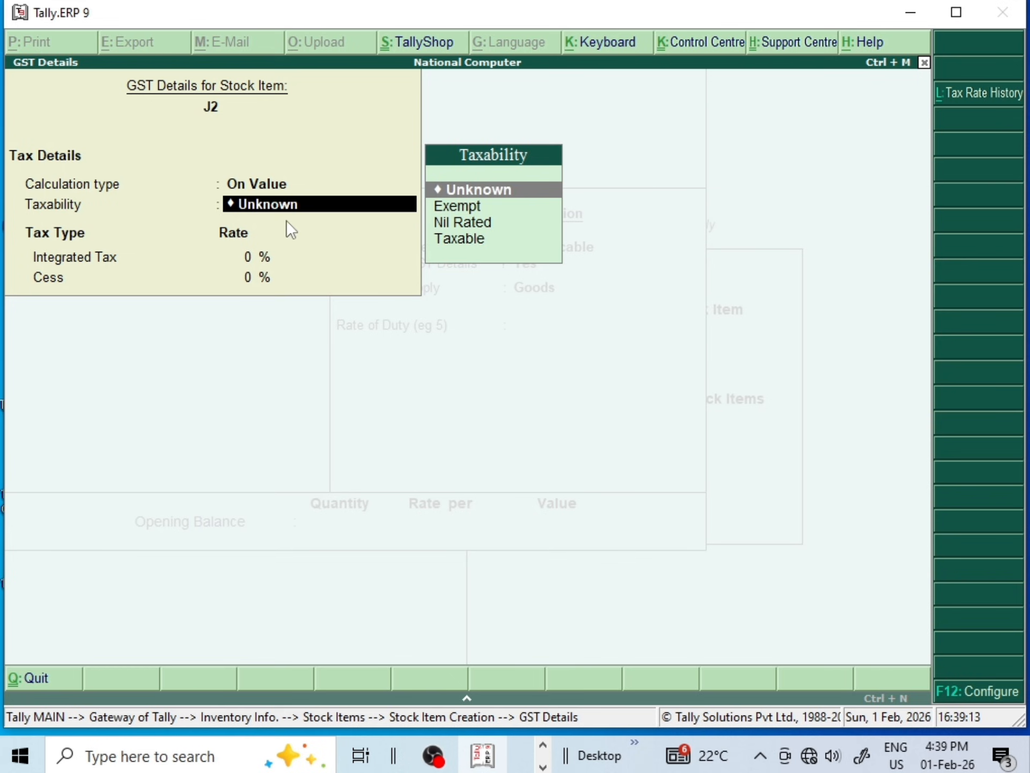
{"action": "key", "text": "Down"}
{"action": "key", "text": "Down"}
{"action": "key", "text": "Down"}
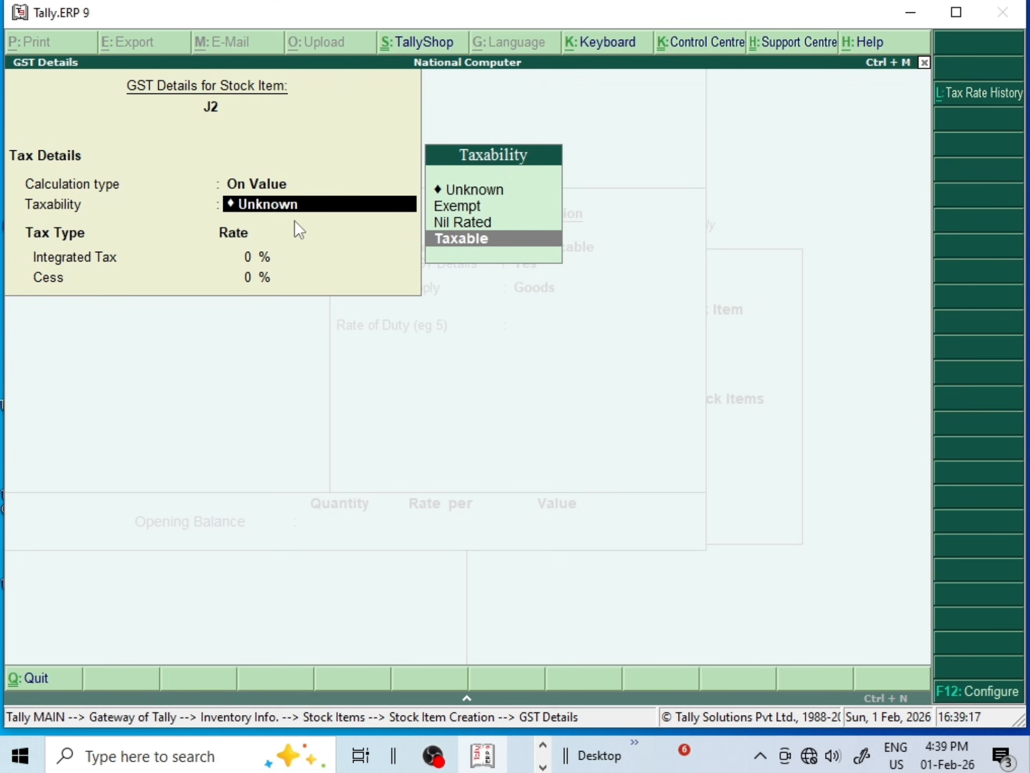
{"action": "key", "text": "Return"}
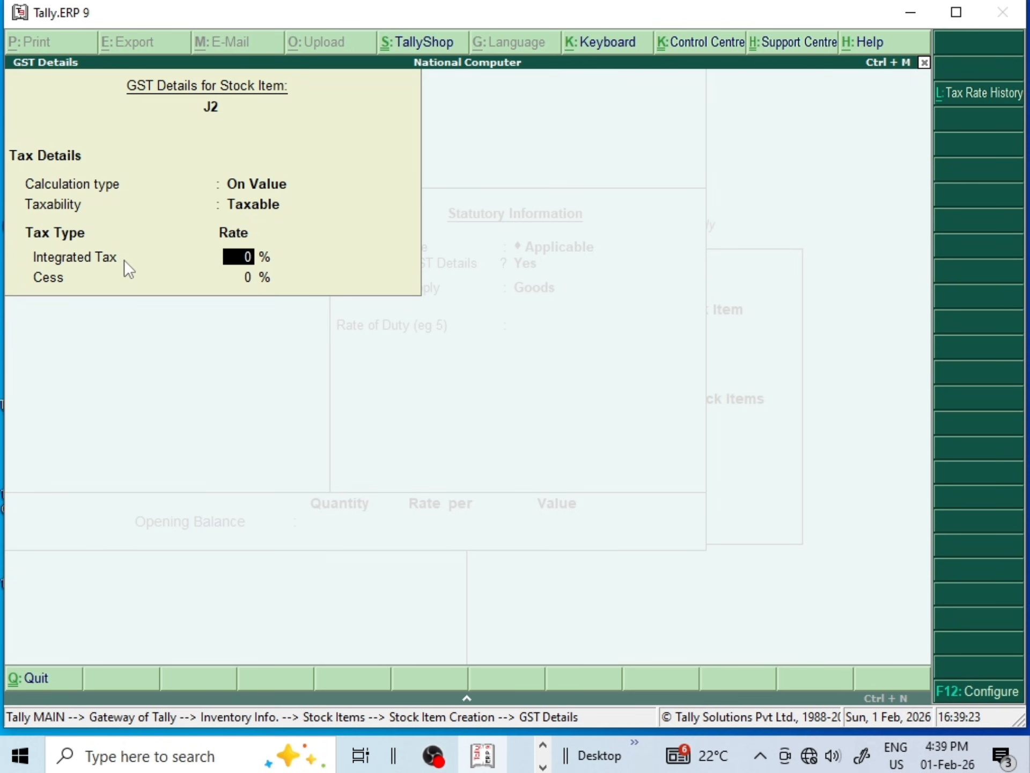
{"action": "type", "text": "28"}
{"action": "key", "text": "Return"}
{"action": "key", "text": "Return"}
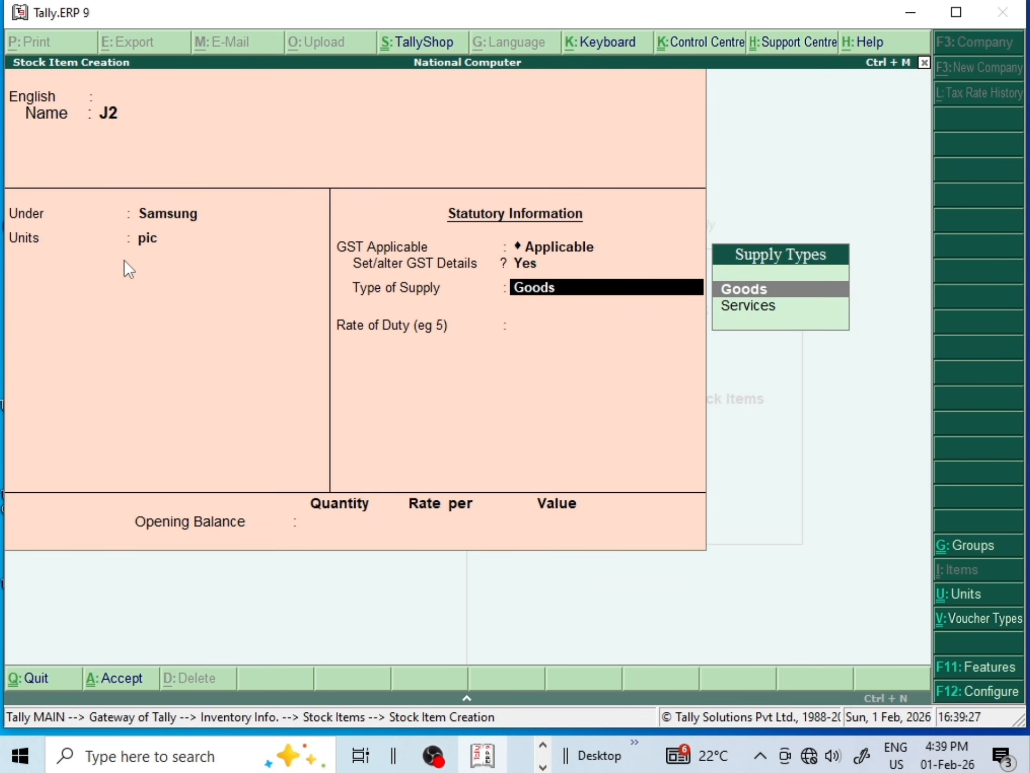
Keep the supply type Goods, duty rate 0 and no opening balance, save the stock item, and return to the Gateway of Tally
{"action": "key", "text": "Return"}
{"action": "key", "text": "Return"}
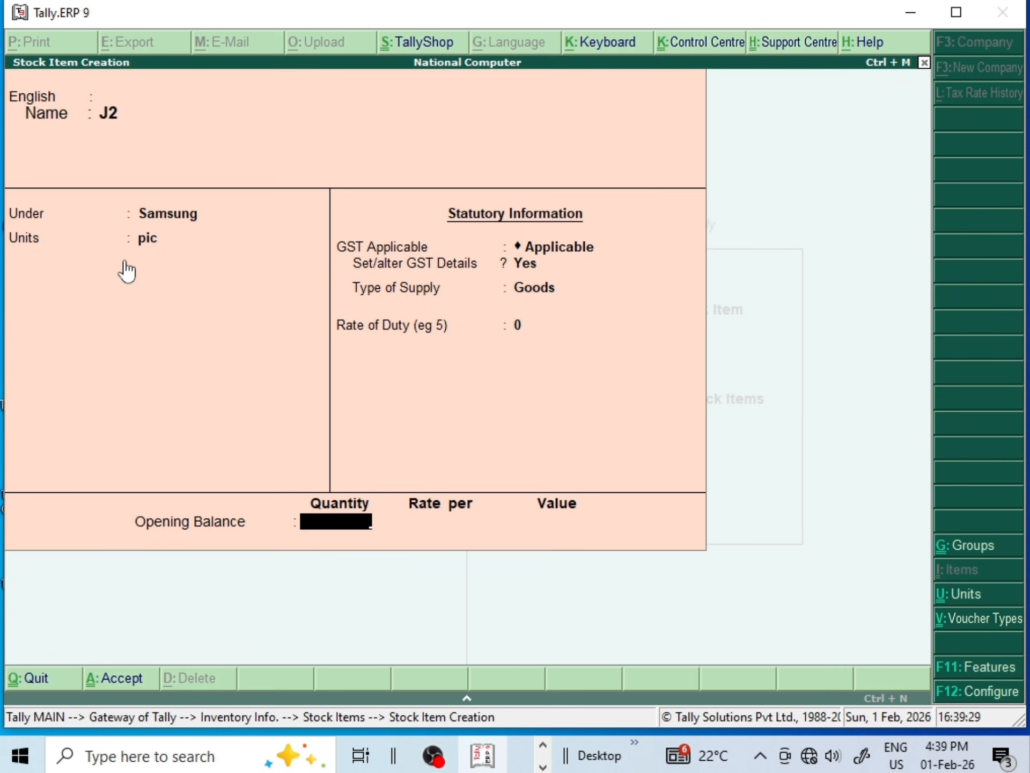
{"action": "key", "text": "Return"}
{"action": "key", "text": "y"}
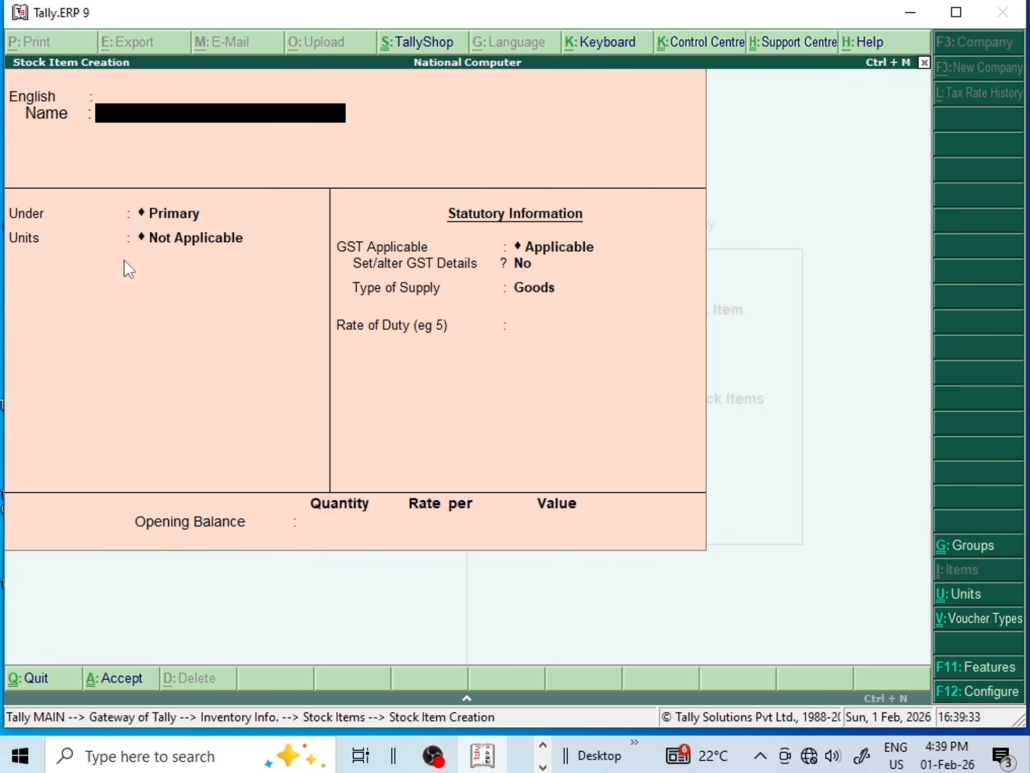
{"action": "key", "text": "Escape"}
{"action": "key", "text": "Escape"}
{"action": "key", "text": "Escape"}
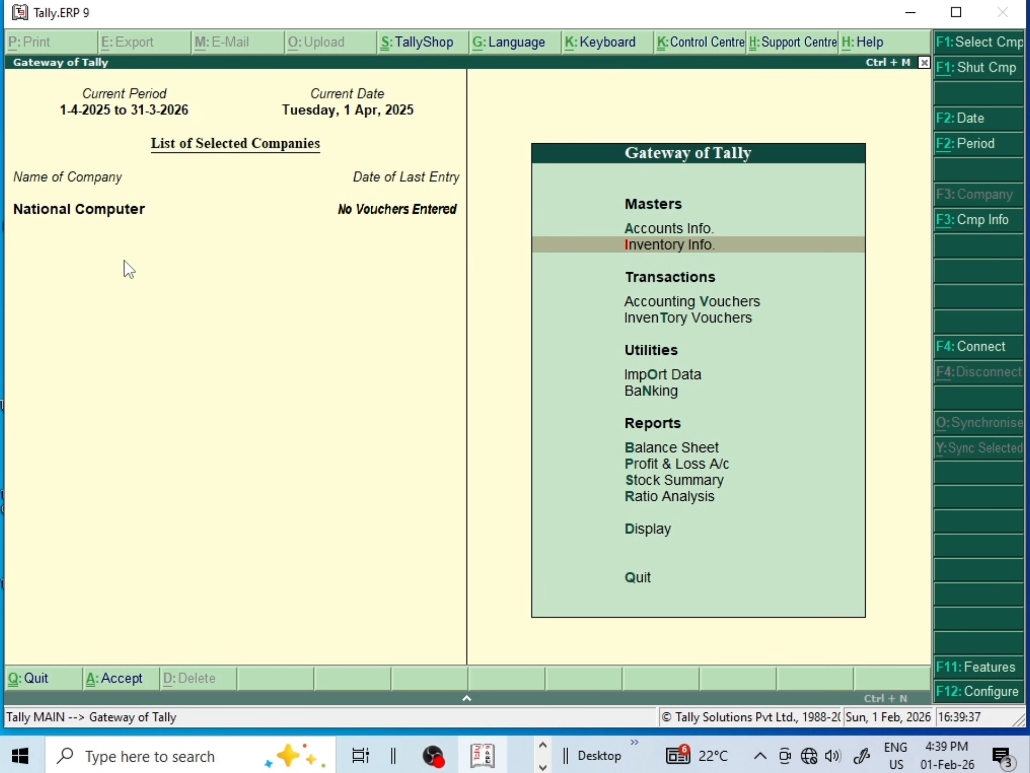
Switch to the exercise sheet in Snipping Tool, tick Inventory Info, circle number 4 and mark the Accounting Voucher heading with the pen
{"action": "key", "text": "alt+Tab"}
{"action": "scroll", "coordinate": [558, 440], "scroll_direction": "down", "scroll_amount": 3}
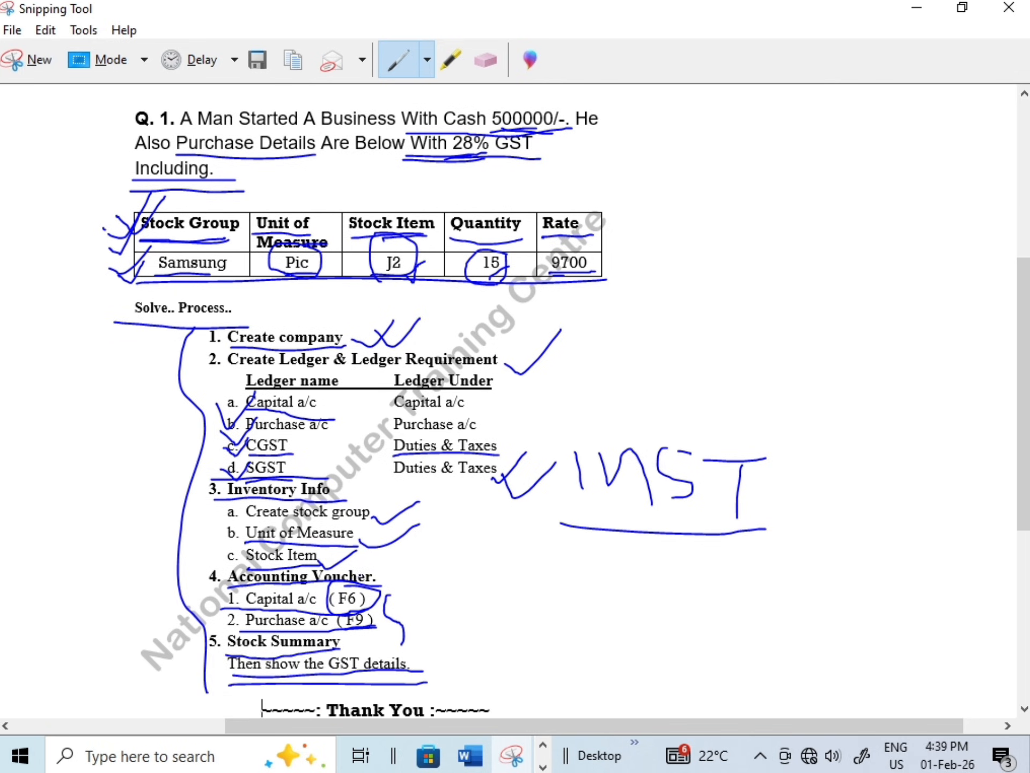
{"action": "left_click_drag", "start_coordinate": [197, 500], "coordinate": [232, 477]}
{"action": "mouse_move", "coordinate": [199, 586]}
{"action": "left_mouse_down"}
{"action": "mouse_move", "coordinate": [232, 581]}
{"action": "mouse_move", "coordinate": [208, 559]}
{"action": "mouse_move", "coordinate": [201, 592]}
{"action": "left_mouse_up"}
{"action": "mouse_move", "coordinate": [375, 583]}
{"action": "left_mouse_down"}
{"action": "mouse_move", "coordinate": [391, 588]}
{"action": "mouse_move", "coordinate": [407, 560]}
{"action": "mouse_move", "coordinate": [410, 590]}
{"action": "mouse_move", "coordinate": [430, 566]}
{"action": "left_mouse_up"}
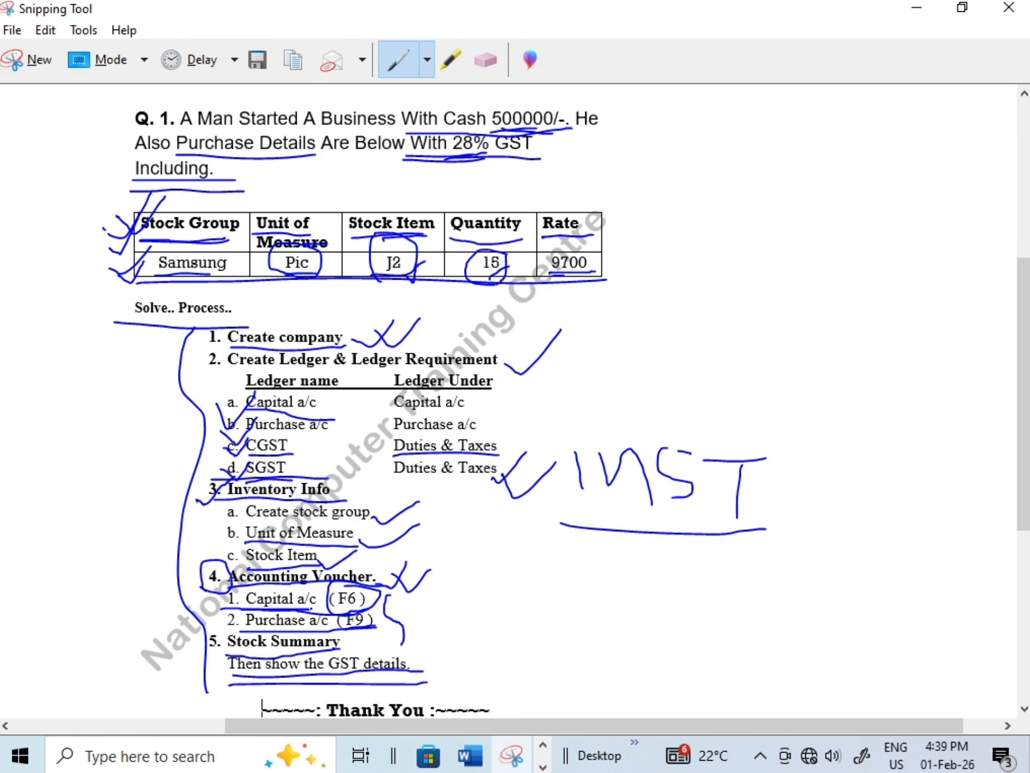
Underline Purchase a/c and F9 on the sheet, and circle the 500000 cash amount and the whole stock table
{"action": "left_click_drag", "start_coordinate": [240, 632], "coordinate": [317, 632]}
{"action": "mouse_move", "coordinate": [489, 102]}
{"action": "left_mouse_down"}
{"action": "mouse_move", "coordinate": [490, 127]}
{"action": "mouse_move", "coordinate": [516, 141]}
{"action": "mouse_move", "coordinate": [557, 130]}
{"action": "mouse_move", "coordinate": [545, 100]}
{"action": "mouse_move", "coordinate": [499, 97]}
{"action": "mouse_move", "coordinate": [489, 107]}
{"action": "left_mouse_up"}
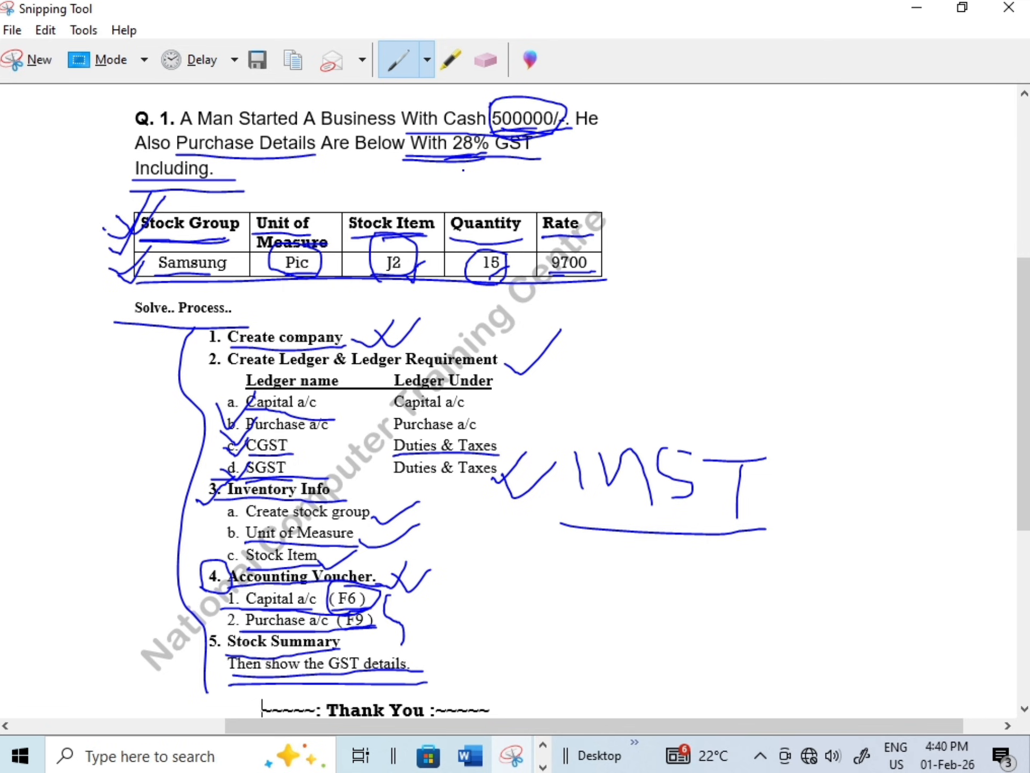
{"action": "left_click_drag", "start_coordinate": [336, 629], "coordinate": [379, 628]}
{"action": "mouse_move", "coordinate": [148, 207]}
{"action": "left_mouse_down"}
{"action": "mouse_move", "coordinate": [274, 196]}
{"action": "mouse_move", "coordinate": [537, 204]}
{"action": "mouse_move", "coordinate": [617, 231]}
{"action": "mouse_move", "coordinate": [547, 310]}
{"action": "mouse_move", "coordinate": [165, 300]}
{"action": "mouse_move", "coordinate": [73, 225]}
{"action": "mouse_move", "coordinate": [140, 188]}
{"action": "left_mouse_up"}
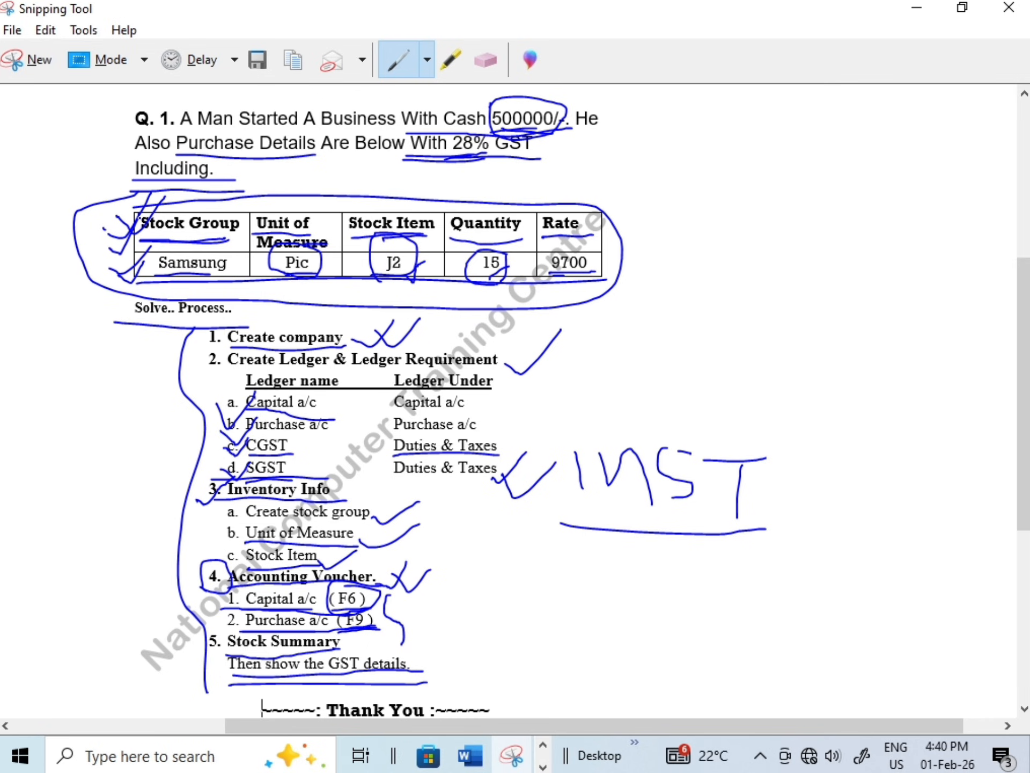
Switch to Tally.ERP 9 and start a receipt accounting voucher with Cash as the account and Capital A/c as the particular
{"action": "key", "text": "ctrl+super+Right"}
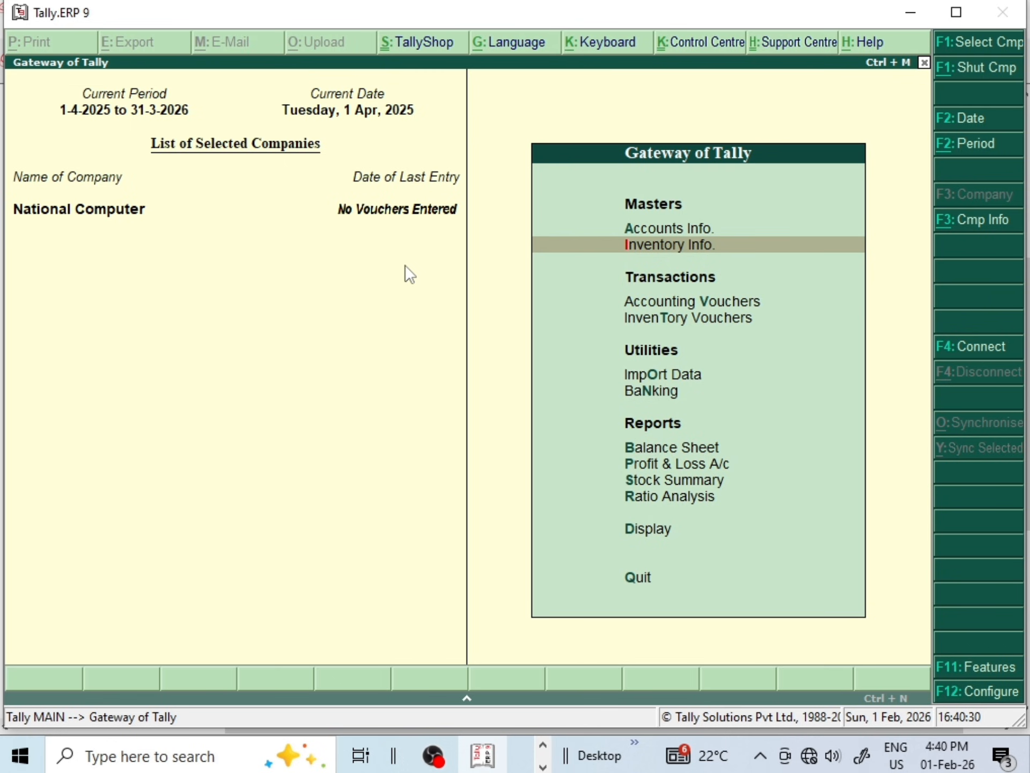
{"action": "key", "text": "Down"}
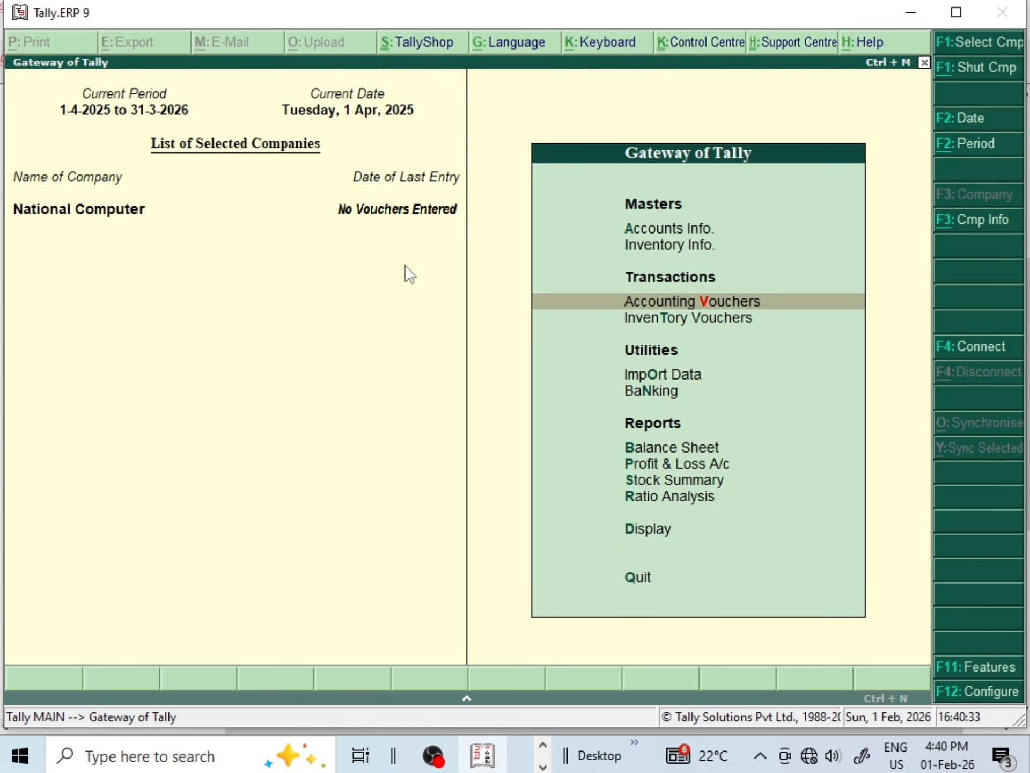
{"action": "key", "text": "Return"}
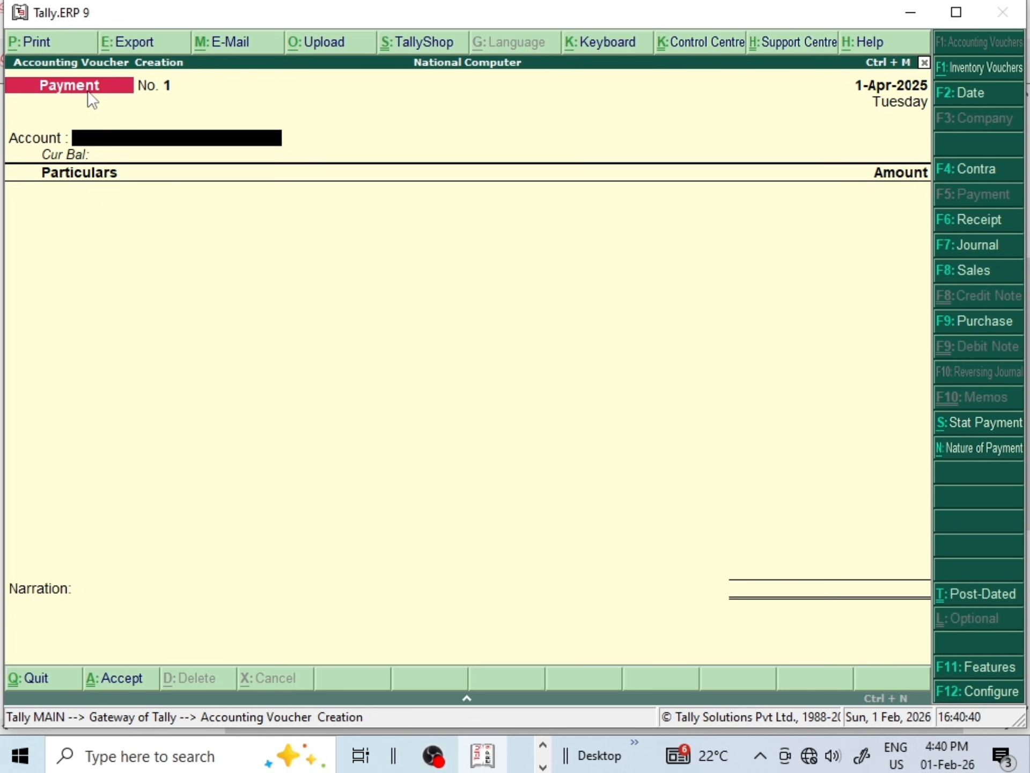
{"action": "key", "text": "F6"}
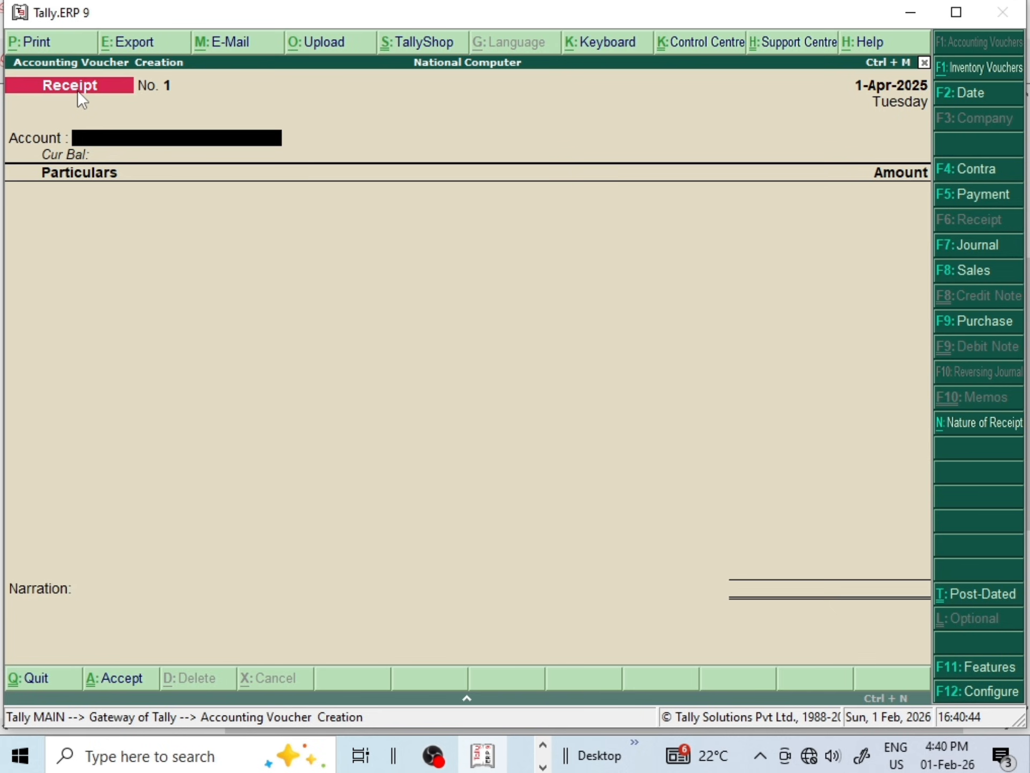
{"action": "key", "text": "Return"}
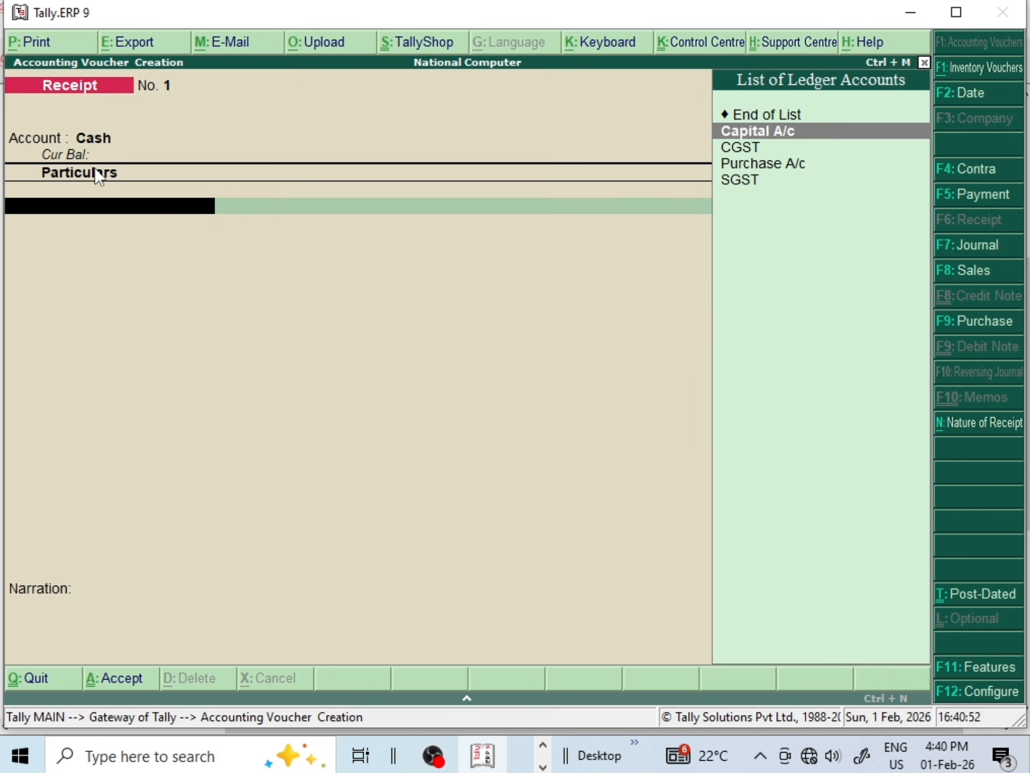
{"action": "key", "text": "Return"}
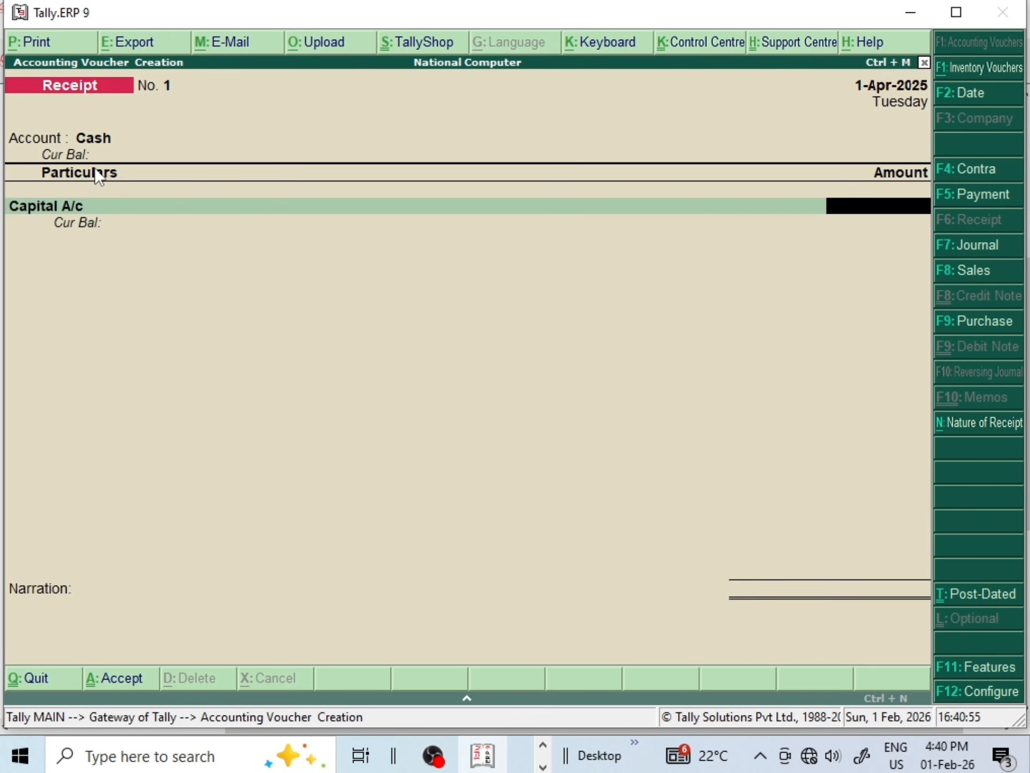
Enter 5,00,000 as the Capital A/c amount, leave the narration blank, and save the receipt voucher
{"action": "type", "text": "5,"}
{"action": "type", "text": "00,000"}
{"action": "key", "text": "Return"}
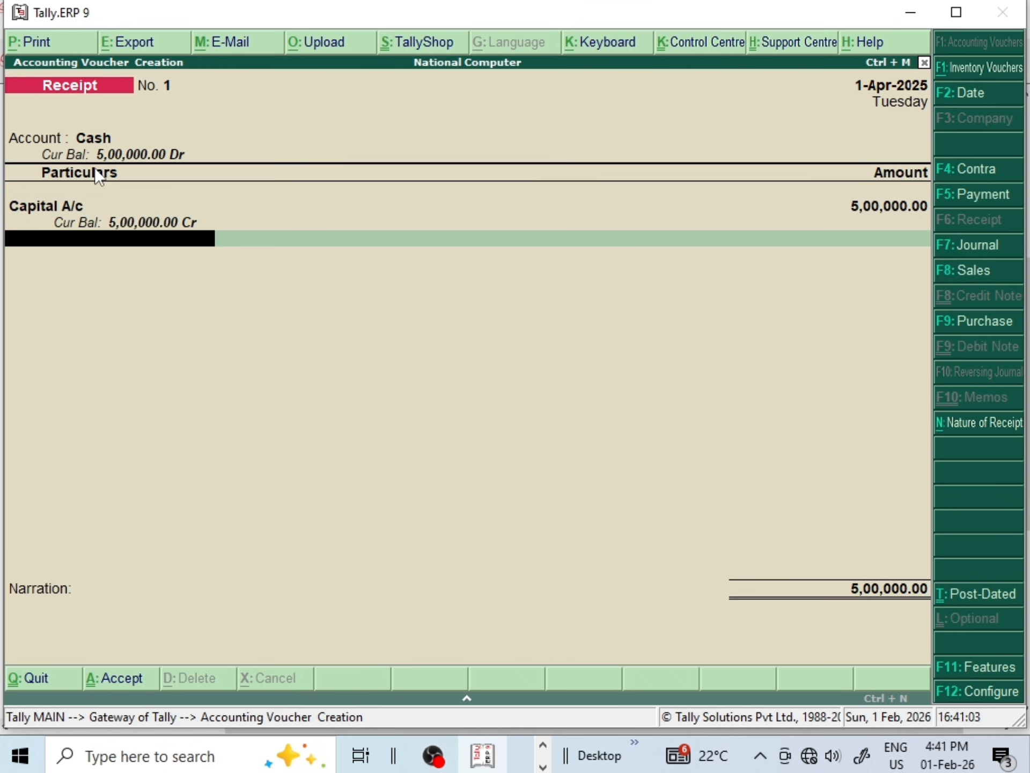
{"action": "key", "text": "Return"}
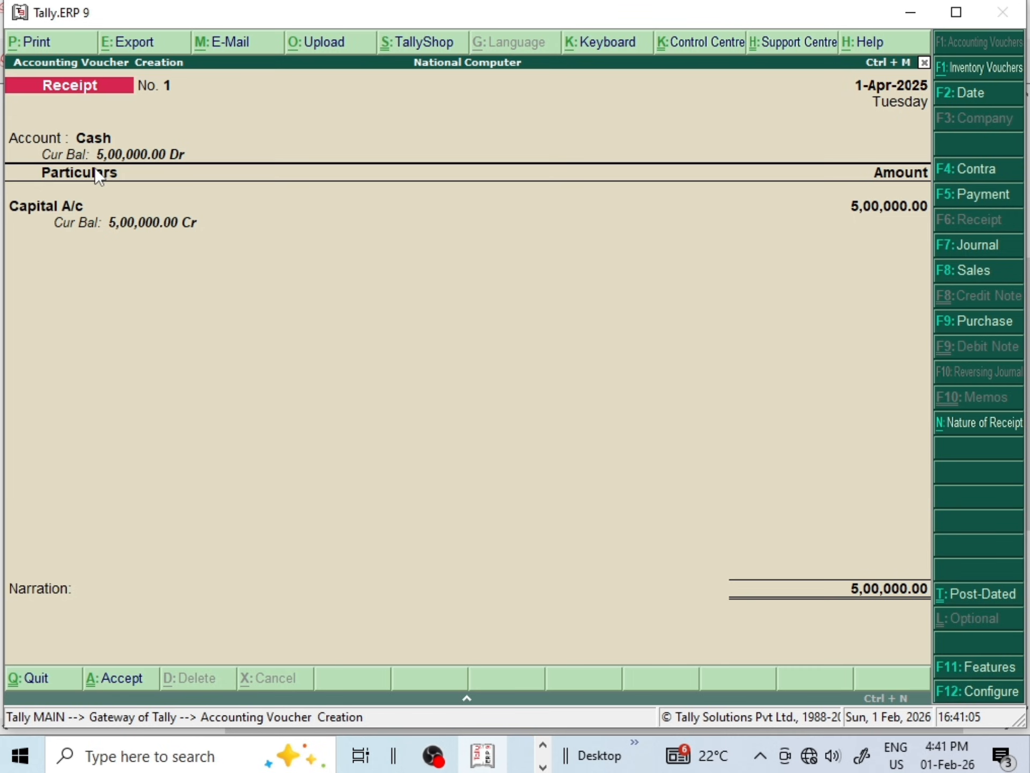
{"action": "key", "text": "Return"}
{"action": "key", "text": "Return"}
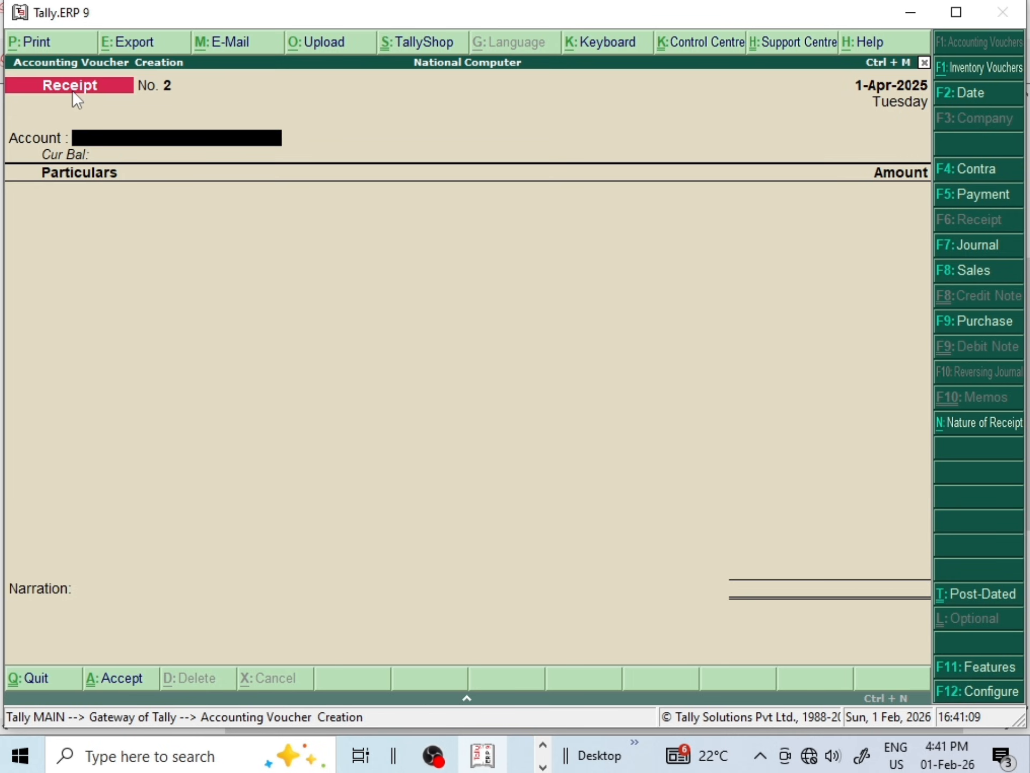
Start a purchase voucher, enter the supplier invoice number with date 1-Apr-2025, and choose Cash as the party account
{"action": "key", "text": "F9"}
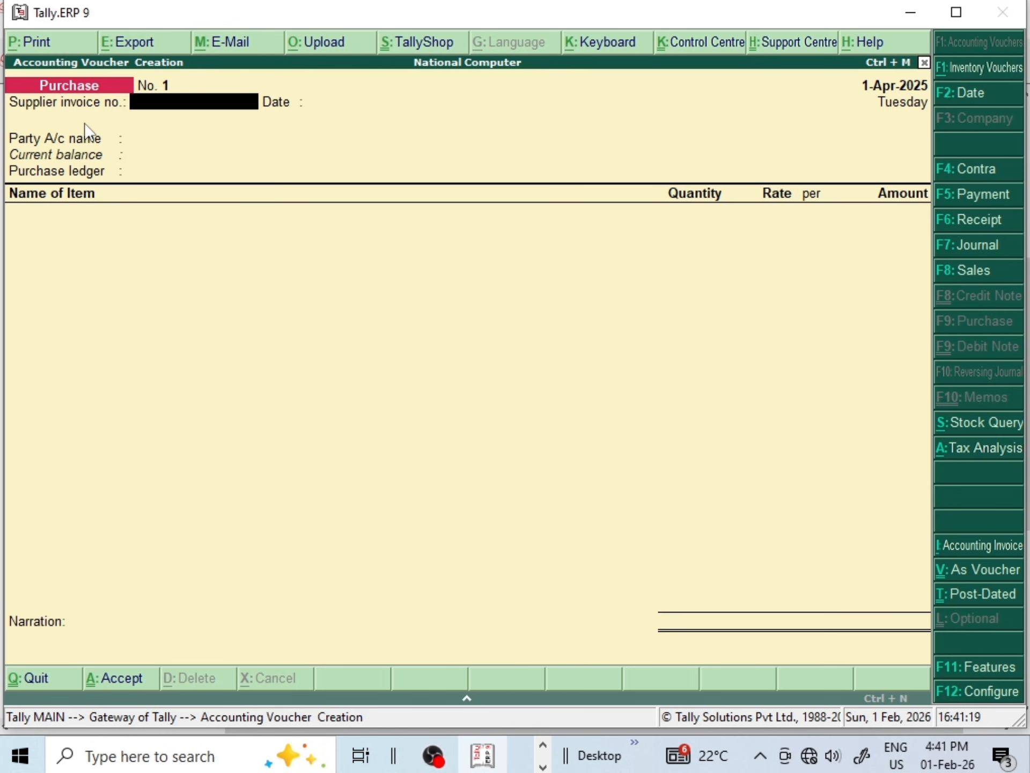
{"action": "type", "text": "123"}
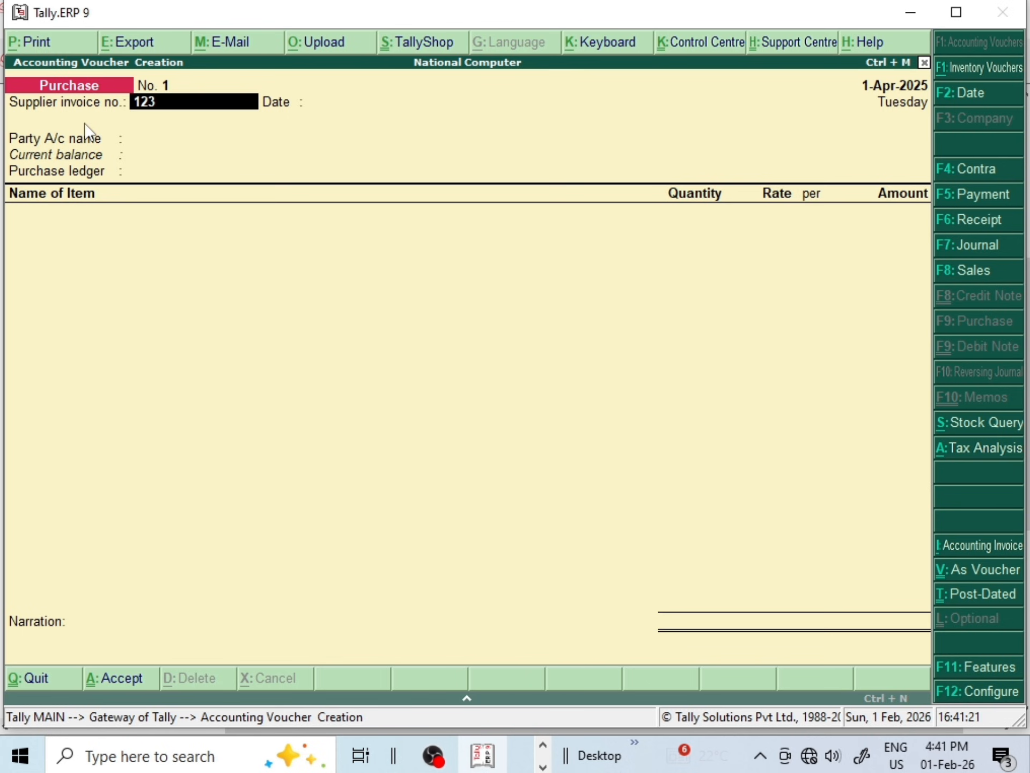
{"action": "key", "text": "Return"}
{"action": "key", "text": "Return"}
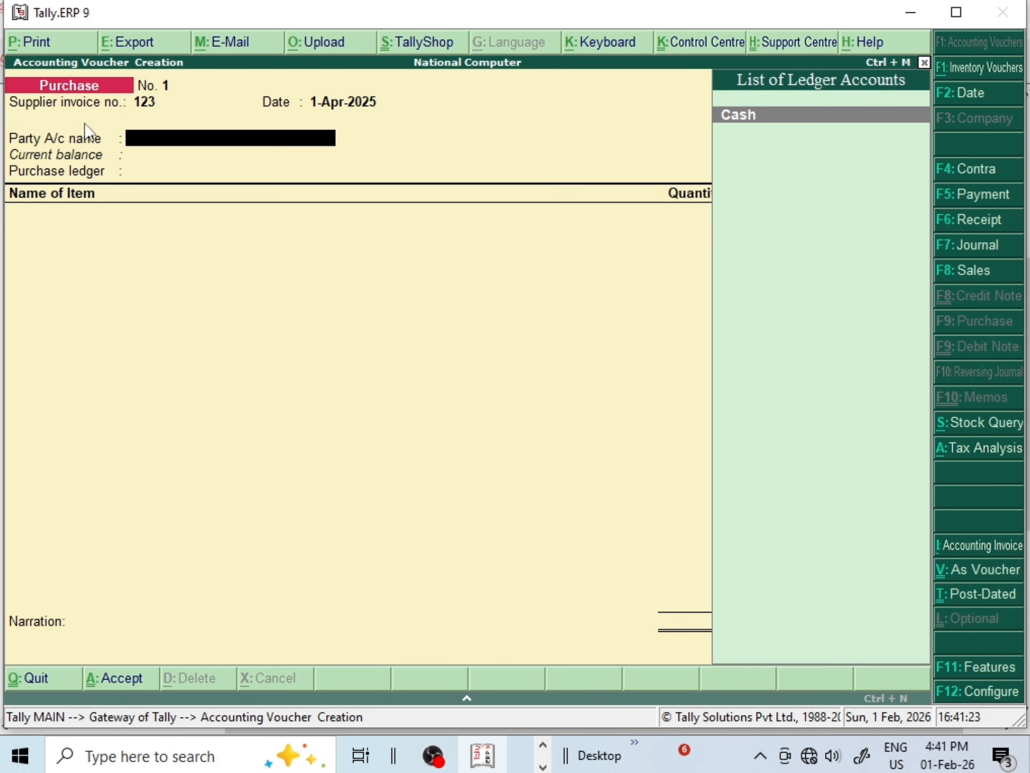
{"action": "key", "text": "Return"}
{"action": "key", "text": "Return"}
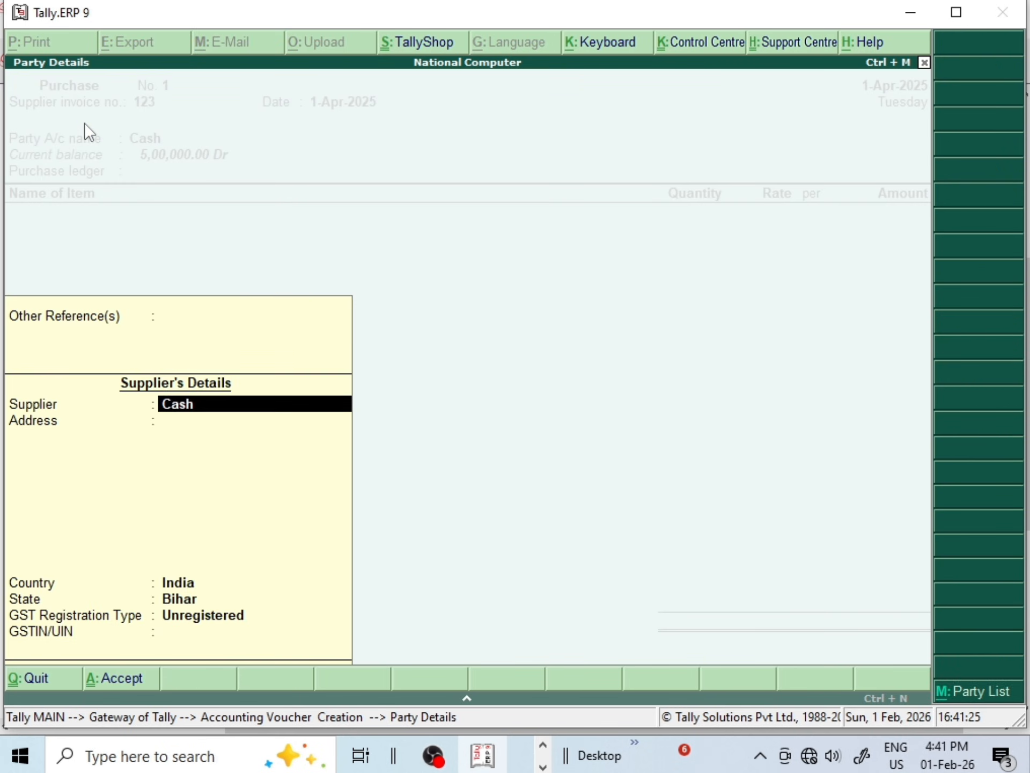
Complete the supplier details with Cash, India, Bihar and GST registration type Regular, and enter the supplier's GSTIN
{"action": "key", "text": "Return"}
{"action": "key", "text": "Return"}
{"action": "key", "text": "Return"}
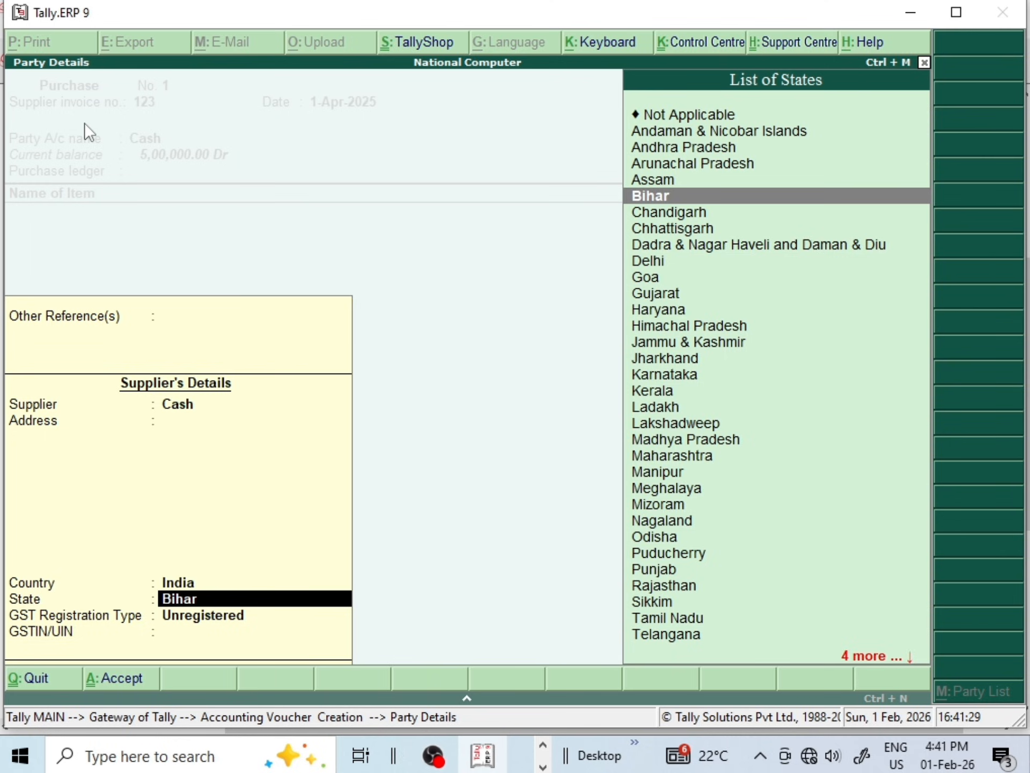
{"action": "key", "text": "Return"}
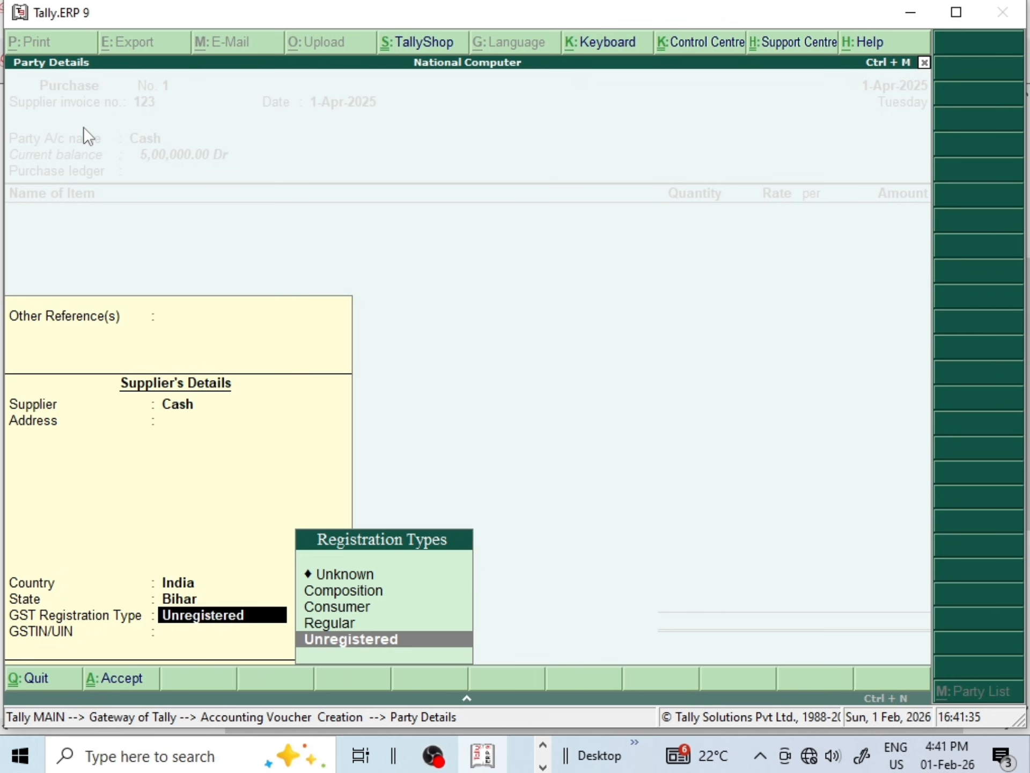
{"action": "left_click", "coordinate": [317, 623]}
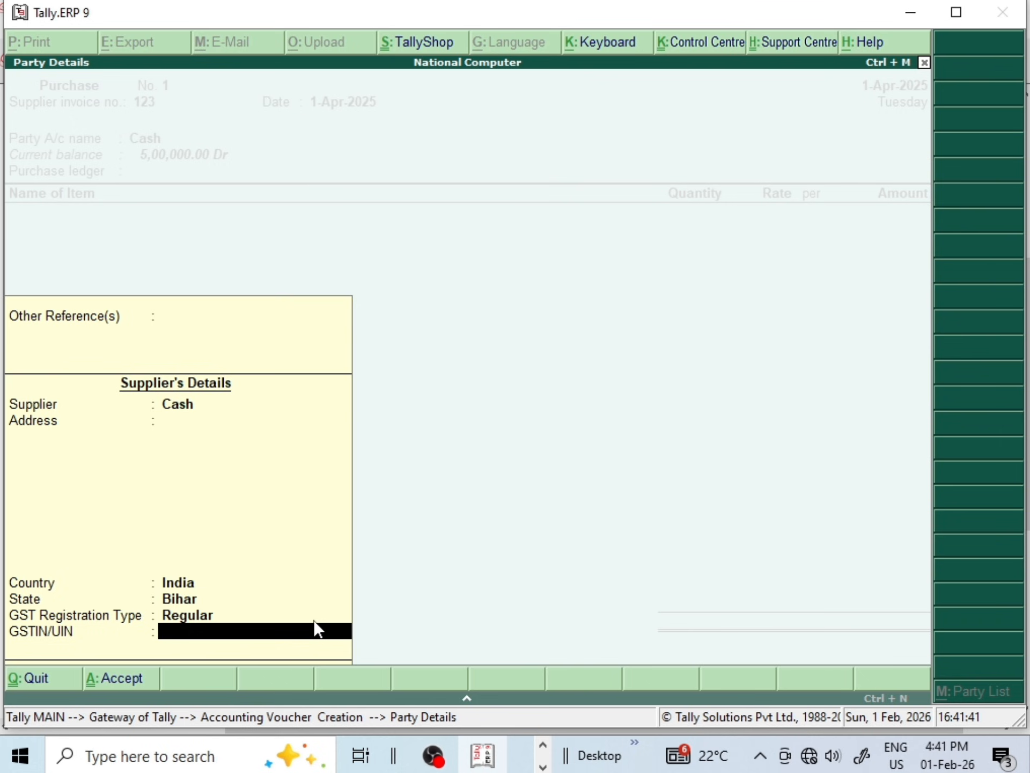
{"action": "type", "text": "123456789123"}
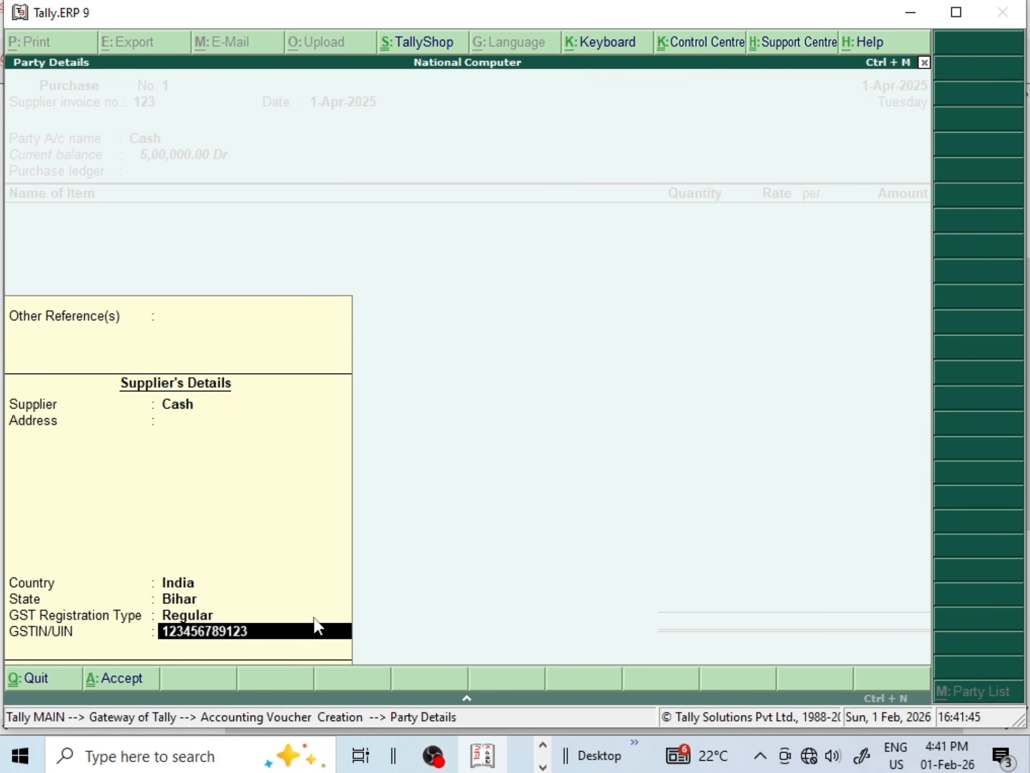
{"action": "type", "text": "456"}
{"action": "key", "text": "Return"}
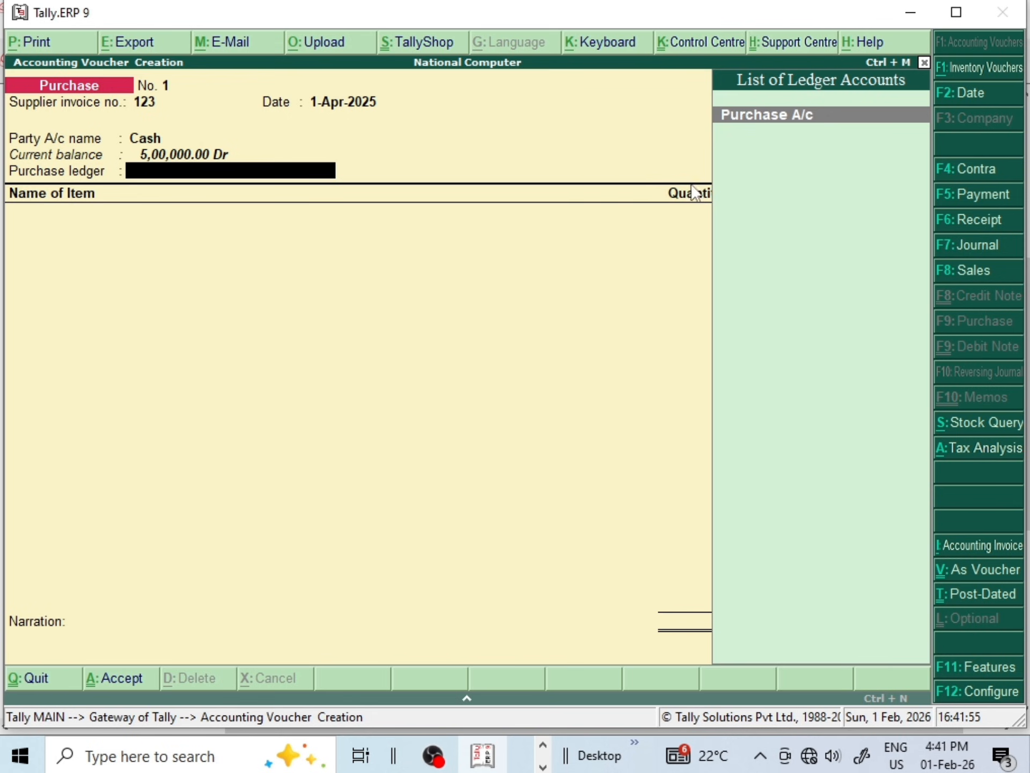
Choose Purchase A/c as the purchase ledger and add stock item J2 as the first item of the voucher
{"action": "left_click", "coordinate": [783, 119]}
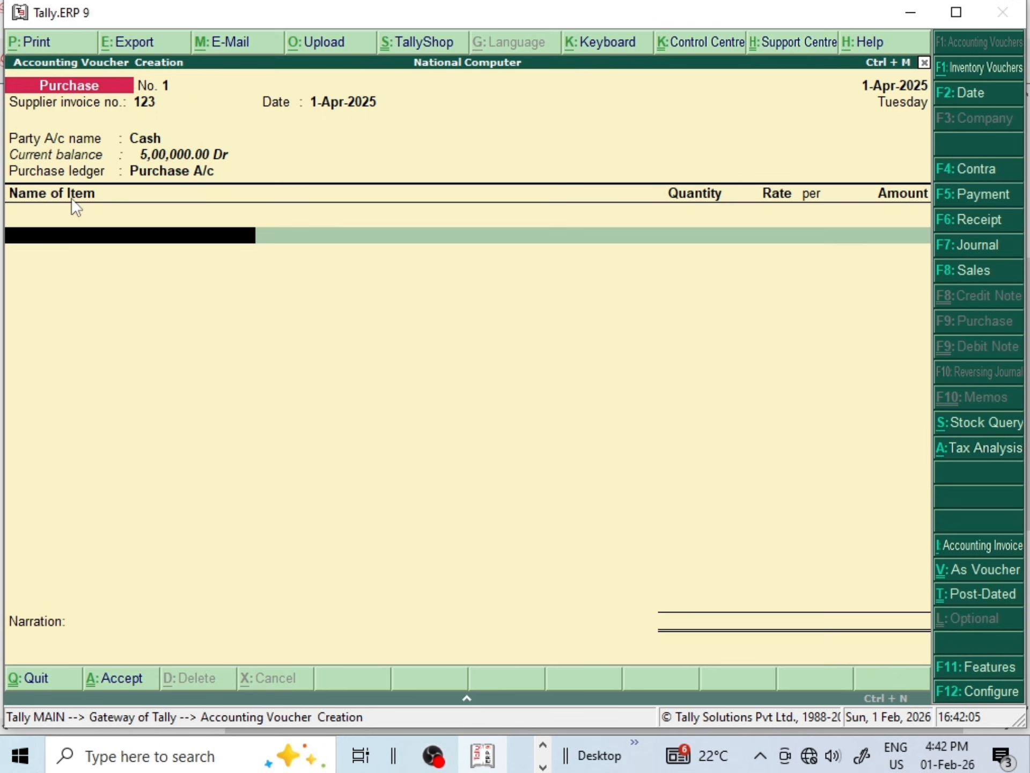
{"action": "key", "text": "space"}
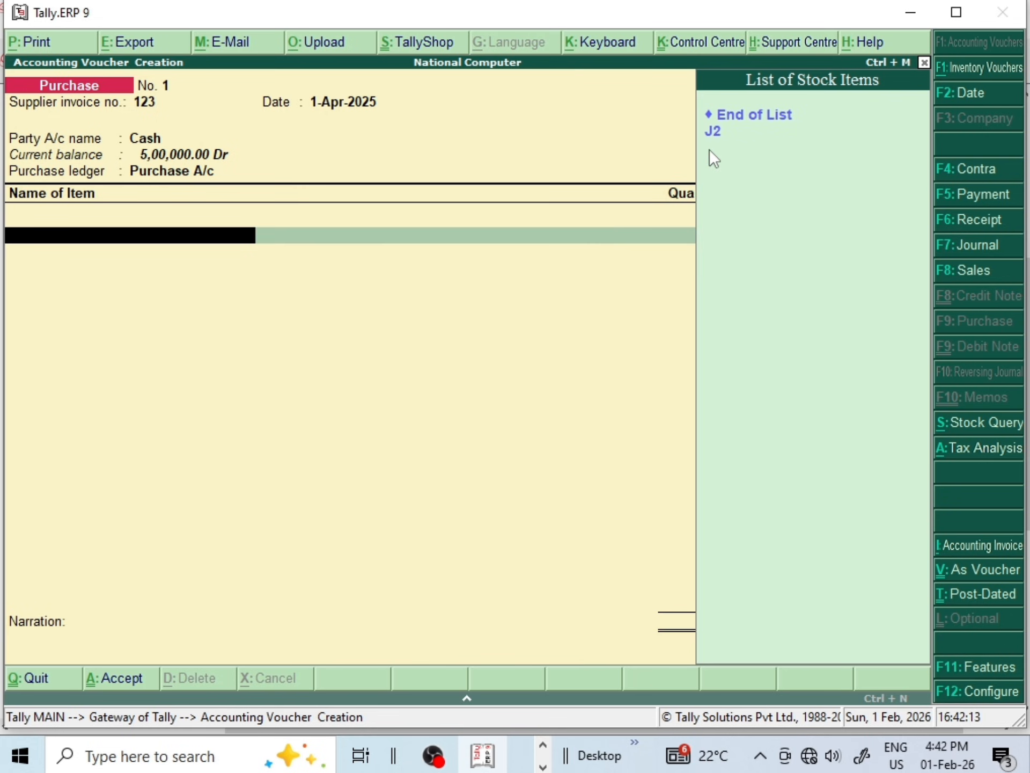
{"action": "key", "text": "Down"}
{"action": "key", "text": "Down"}
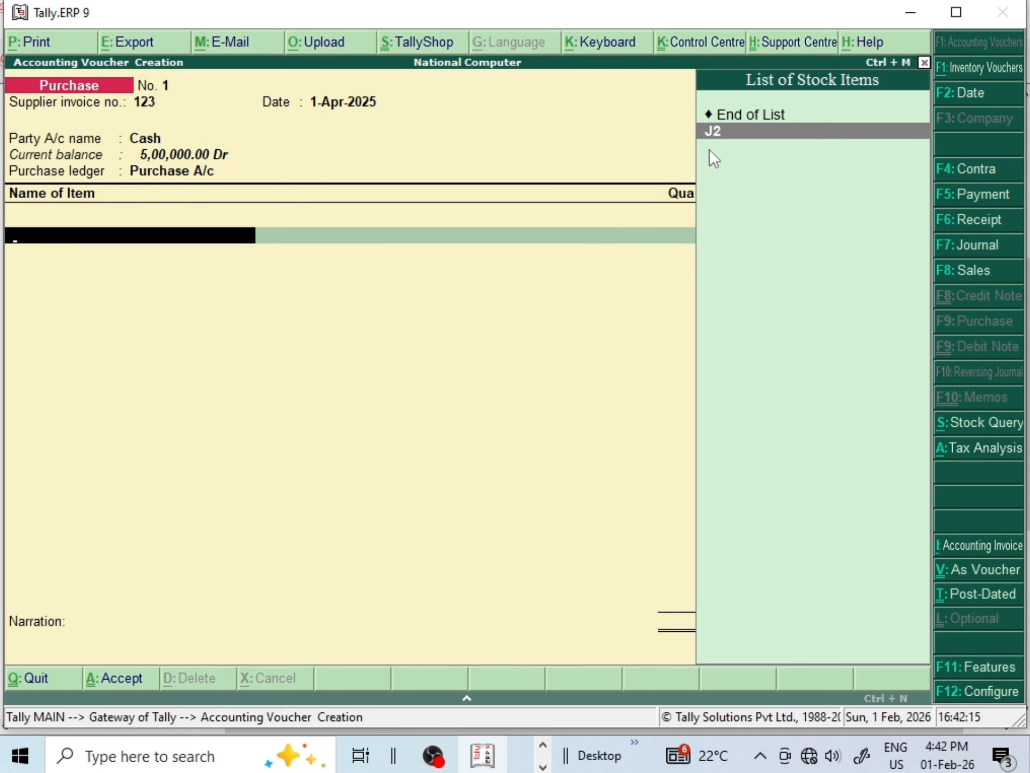
{"action": "key", "text": "Return"}
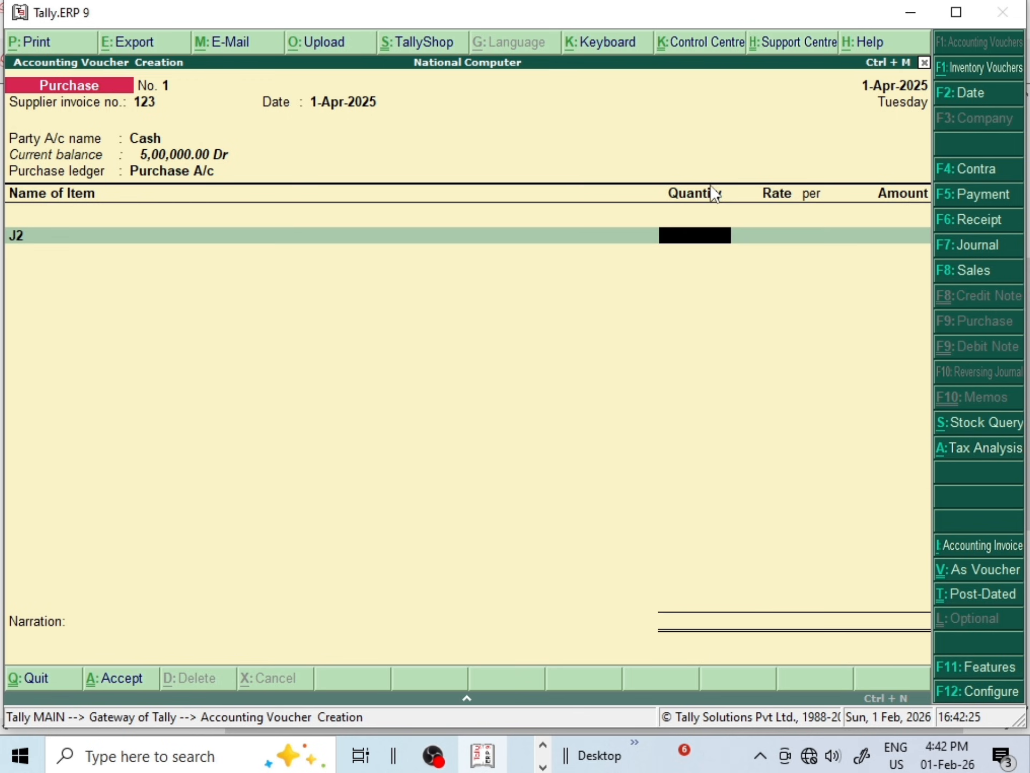
Enter a quantity of 15 pic at a rate of 9,700 per pic for J2 and end the item list
{"action": "type", "text": "15"}
{"action": "key", "text": "Return"}
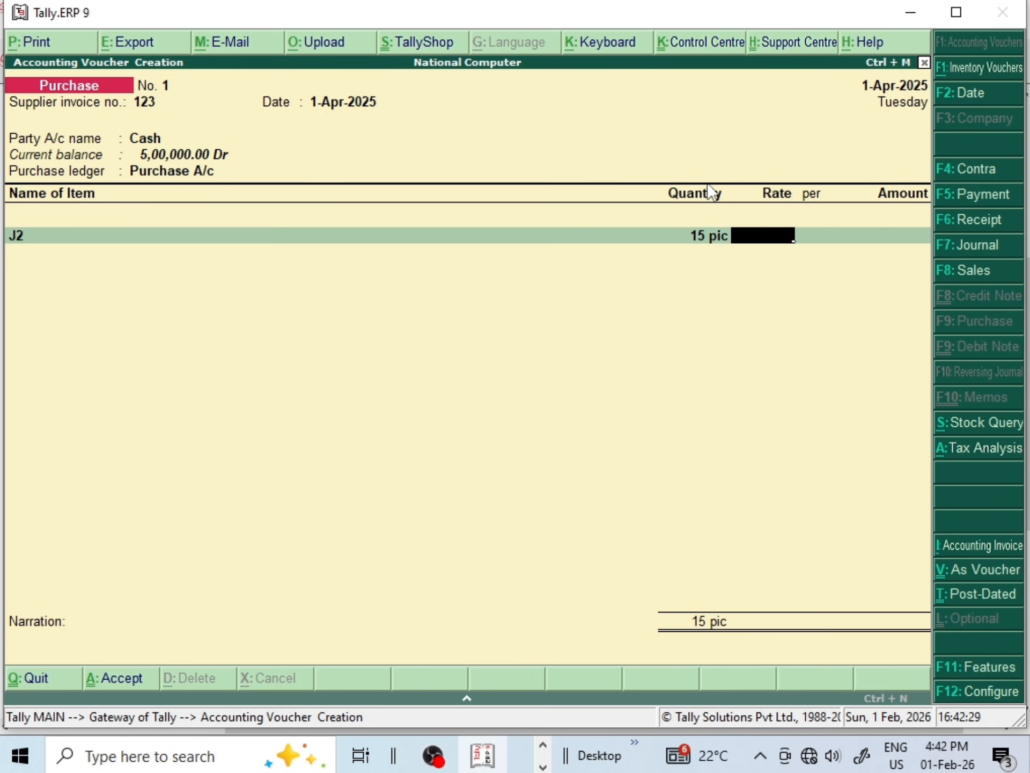
{"action": "type", "text": "97000"}
{"action": "key", "text": "BackSpace"}
{"action": "key", "text": "Return"}
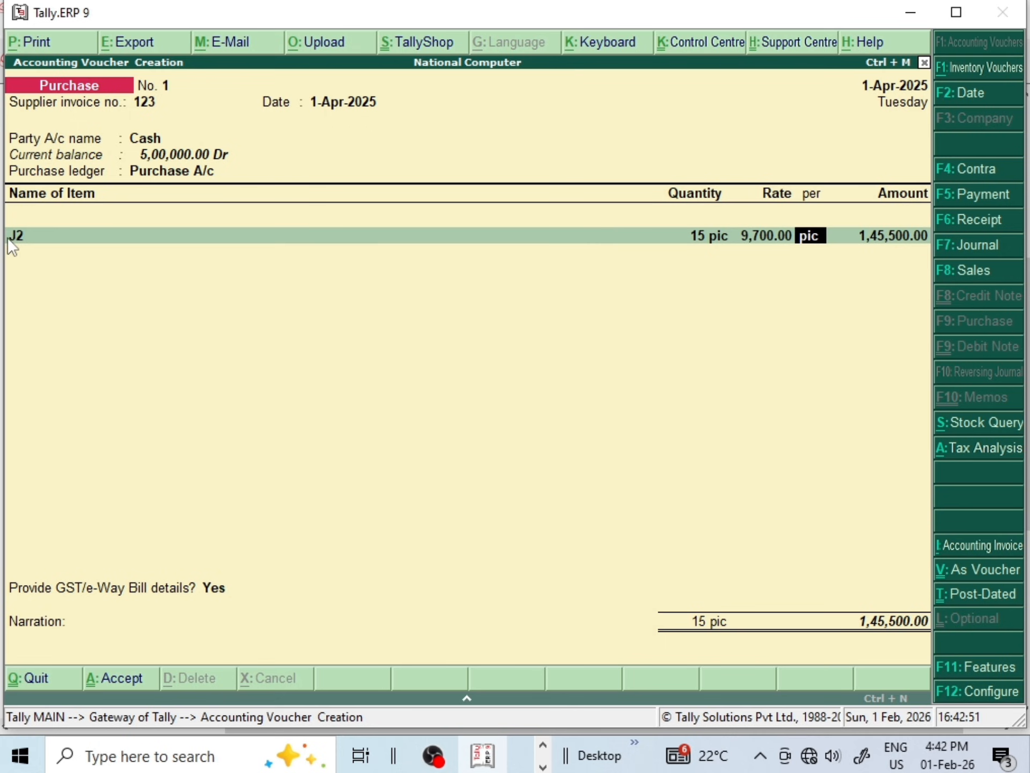
{"action": "key", "text": "Return"}
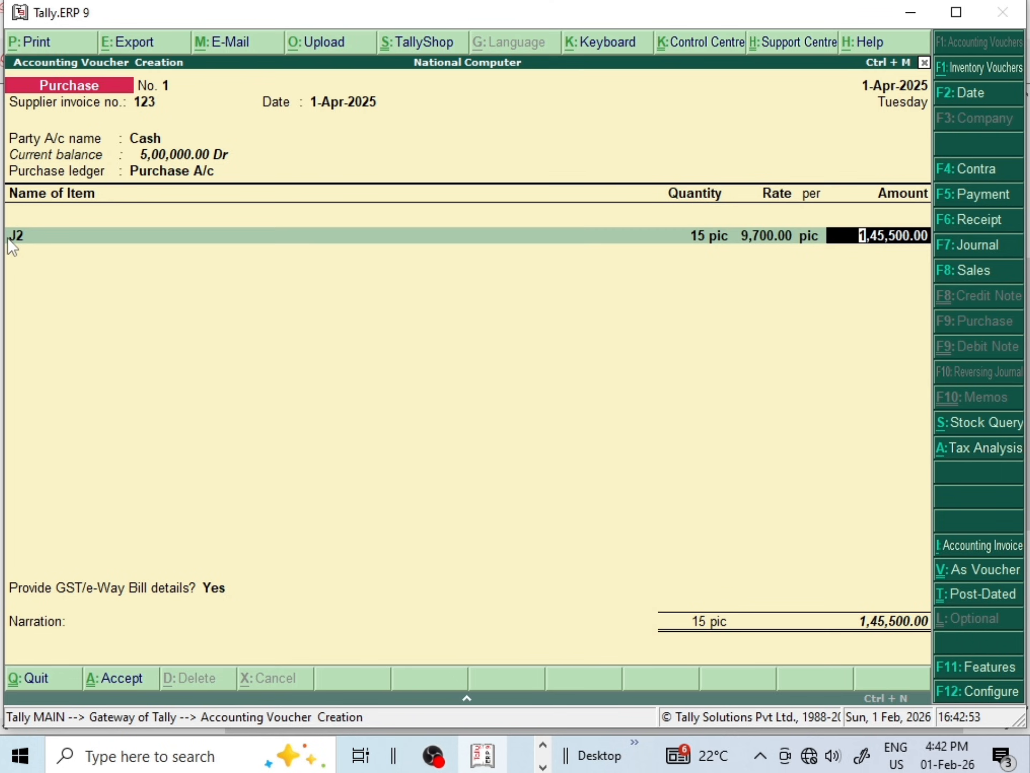
{"action": "key", "text": "Return"}
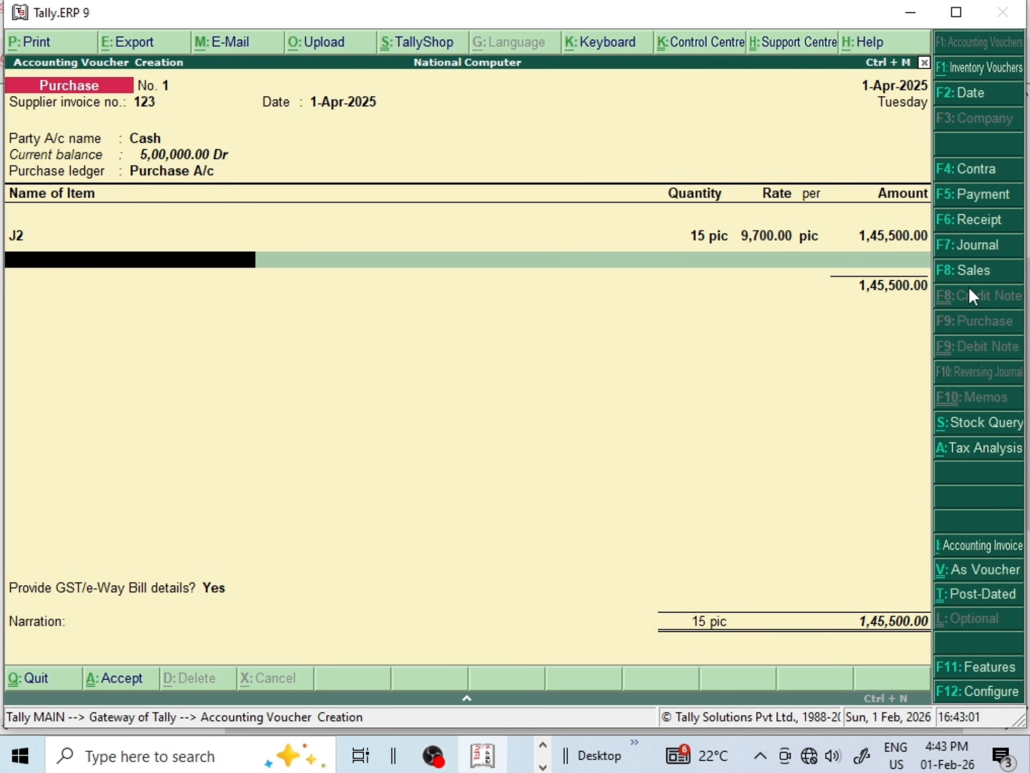
{"action": "key", "text": "Return"}
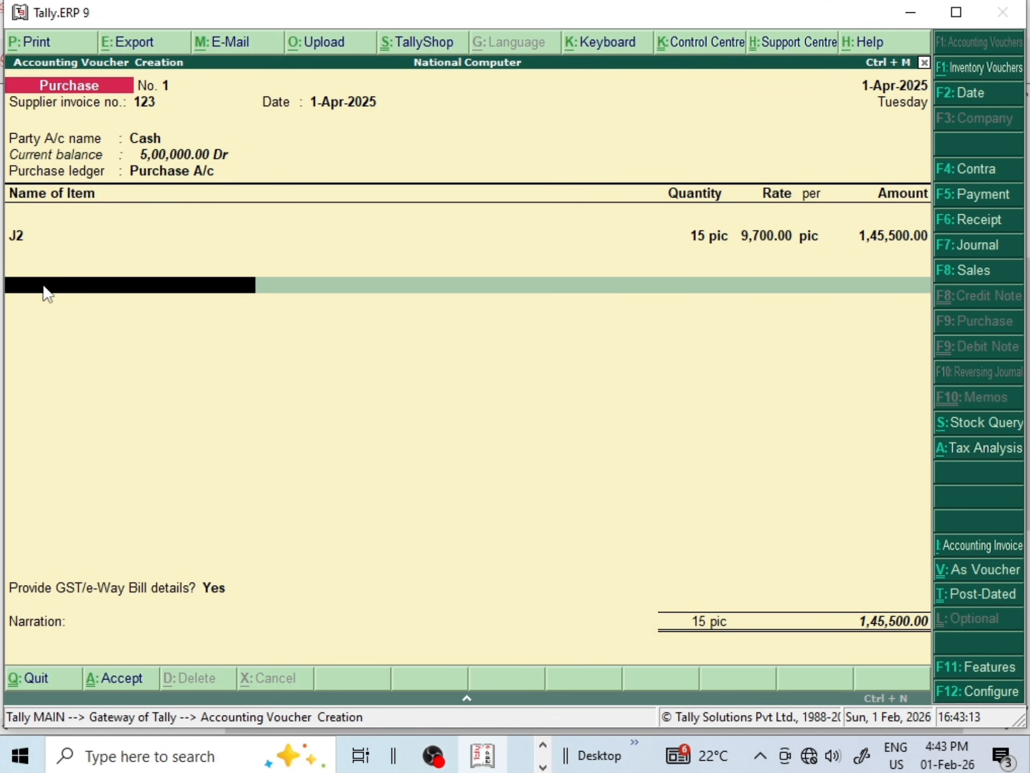
Add the CGST and SGST ledgers below the item, accepting 14% for each, and end the ledger list
{"action": "key", "text": "Return"}
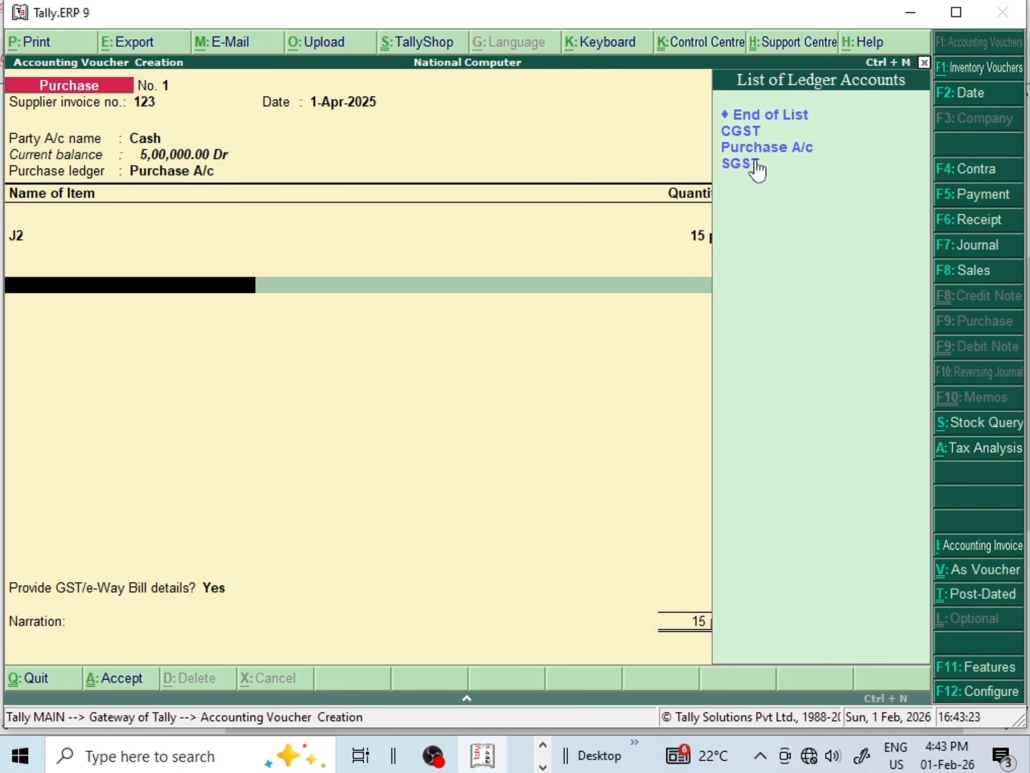
{"action": "key", "text": "Down"}
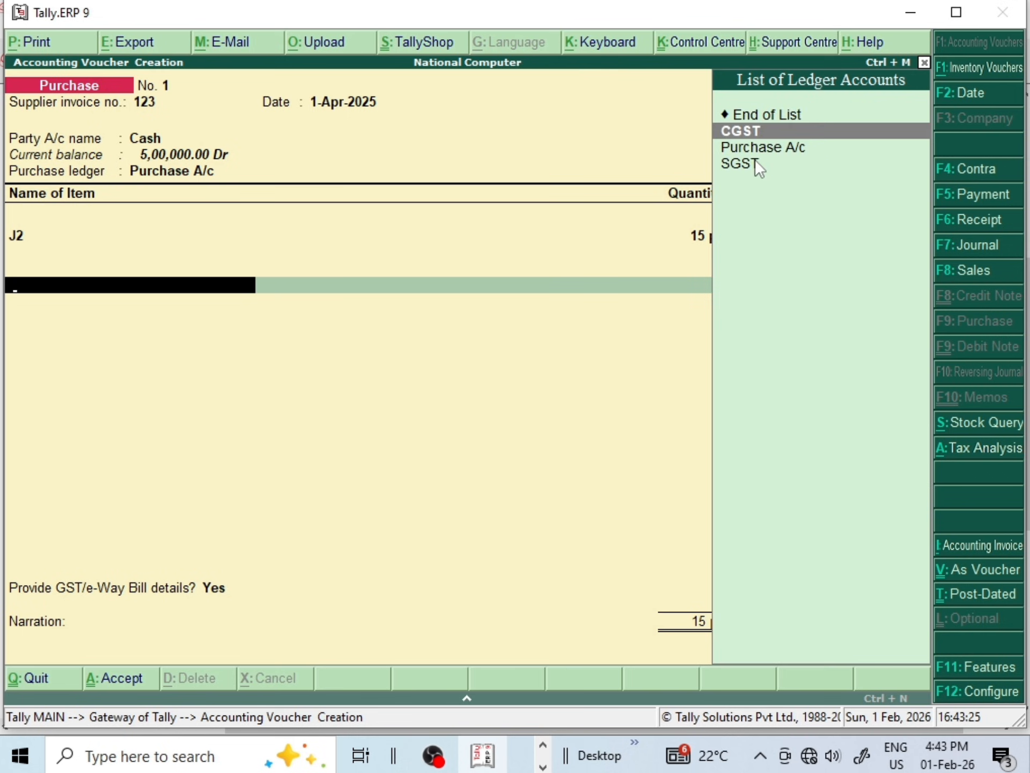
{"action": "key", "text": "Return"}
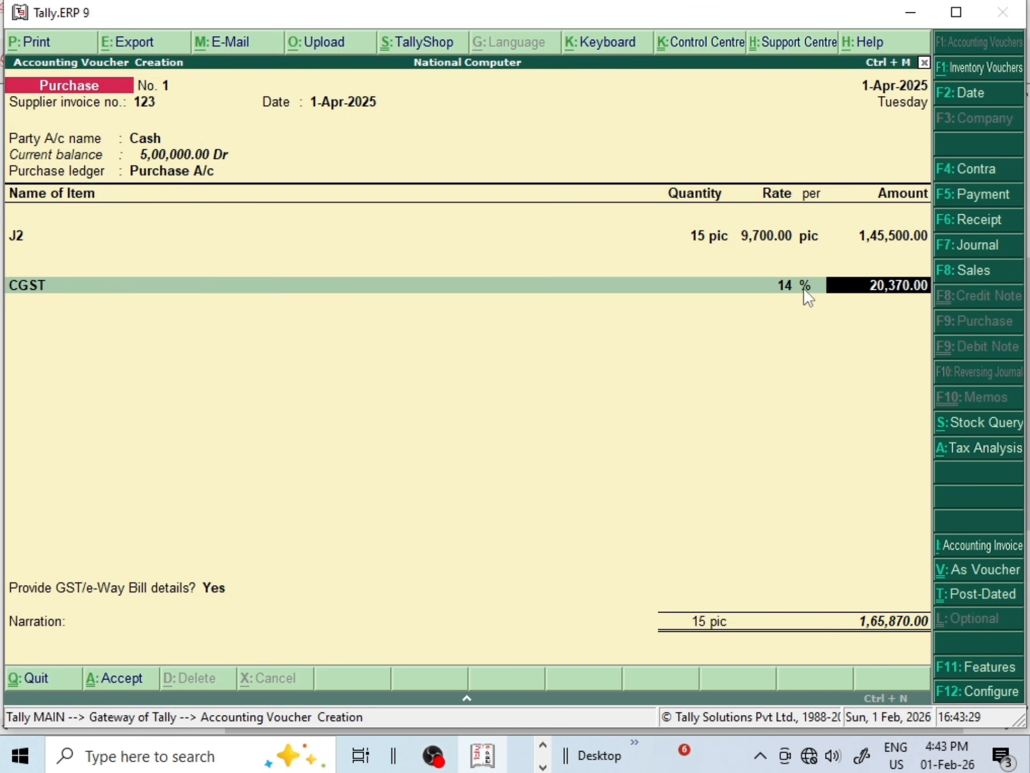
{"action": "key", "text": "Return"}
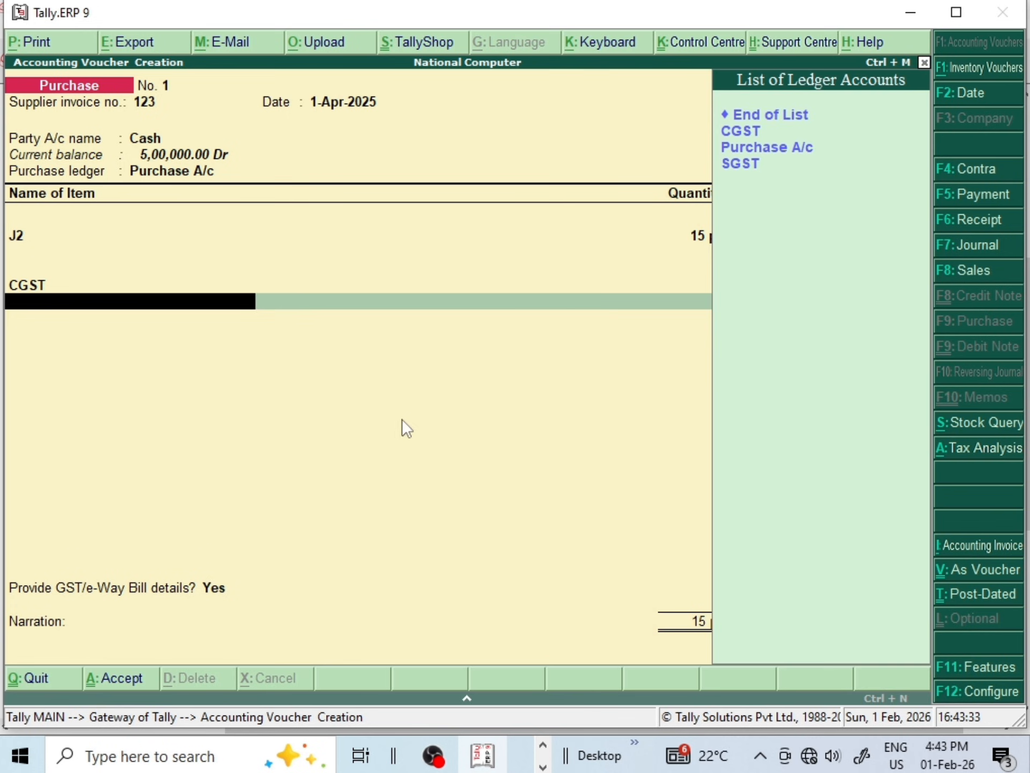
{"action": "left_click", "coordinate": [742, 163]}
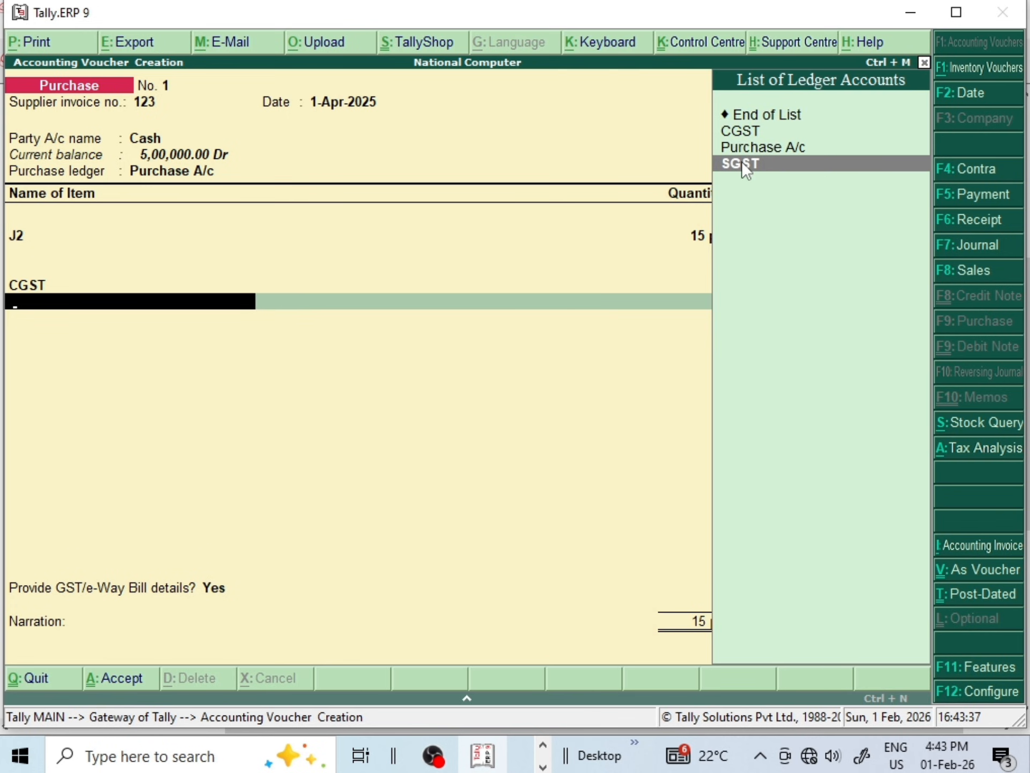
{"action": "left_click", "coordinate": [741, 164]}
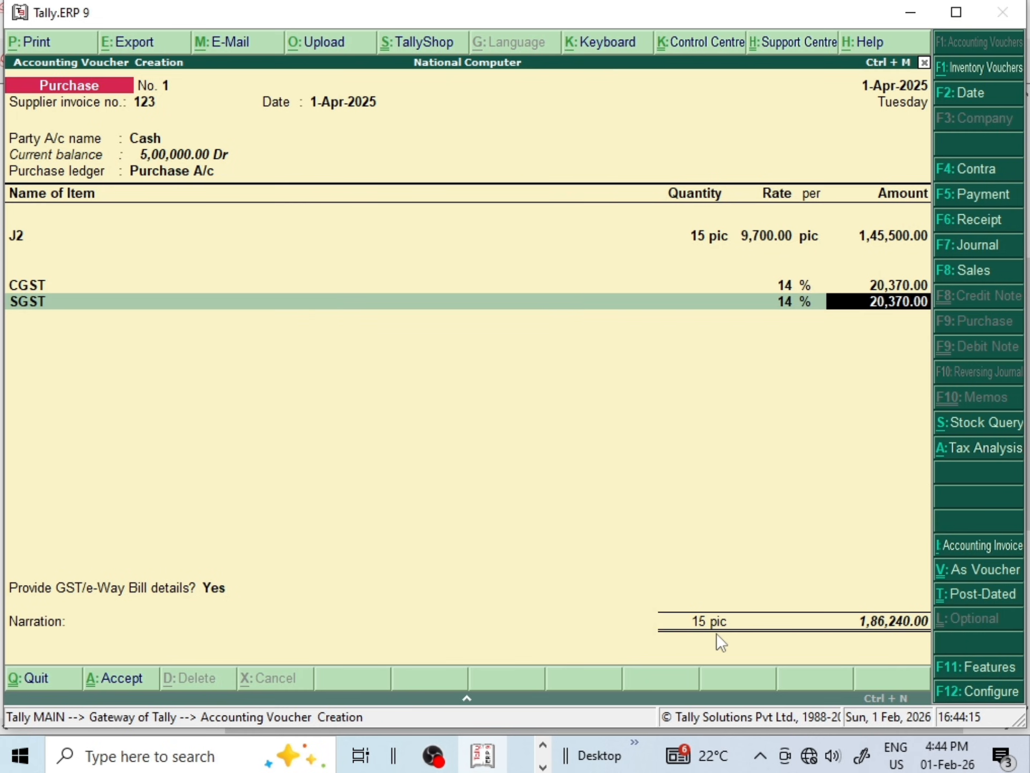
{"action": "key", "text": "Return"}
{"action": "key", "text": "Return"}
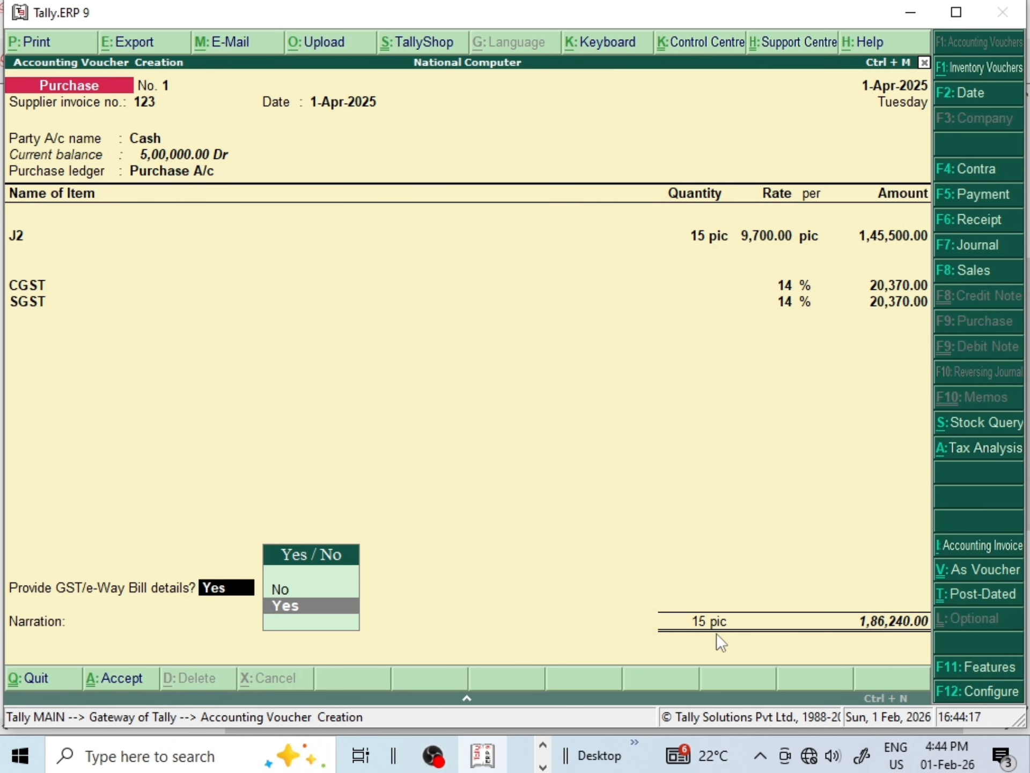
Provide the GST/e-Way Bill details, keeping Supply, Tax Invoice, Road and transporter None, and leave the empty fields blank
{"action": "key", "text": "Return"}
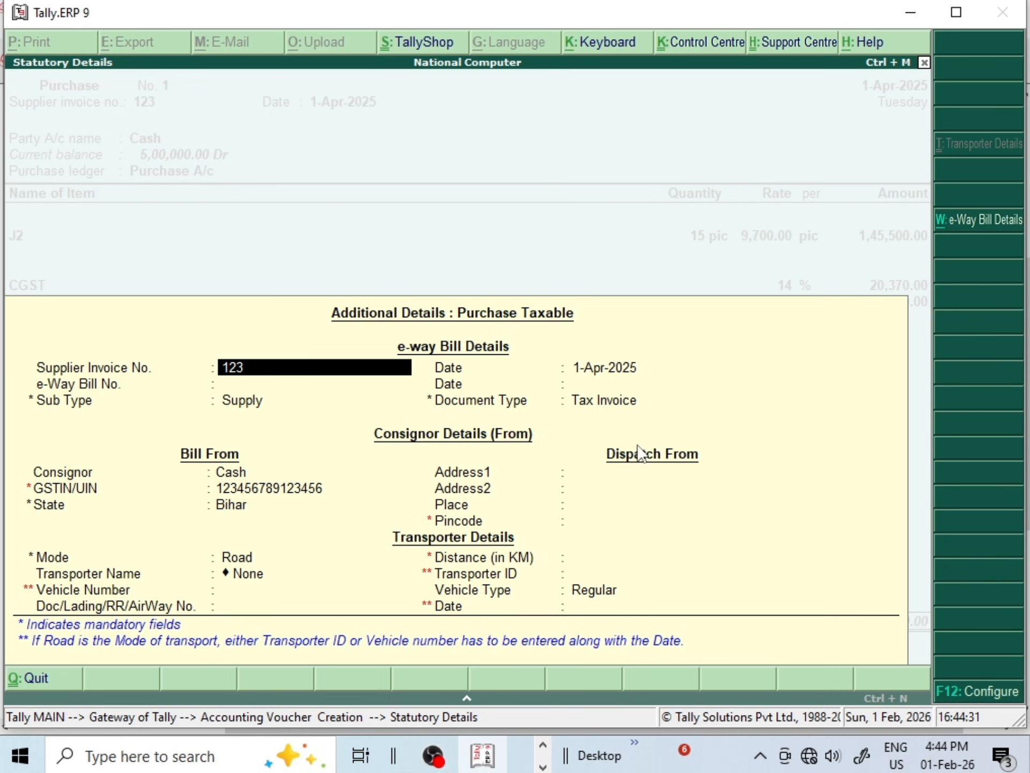
{"action": "key", "text": "Return"}
{"action": "key", "text": "Return"}
{"action": "key", "text": "Return"}
{"action": "key", "text": "Return"}
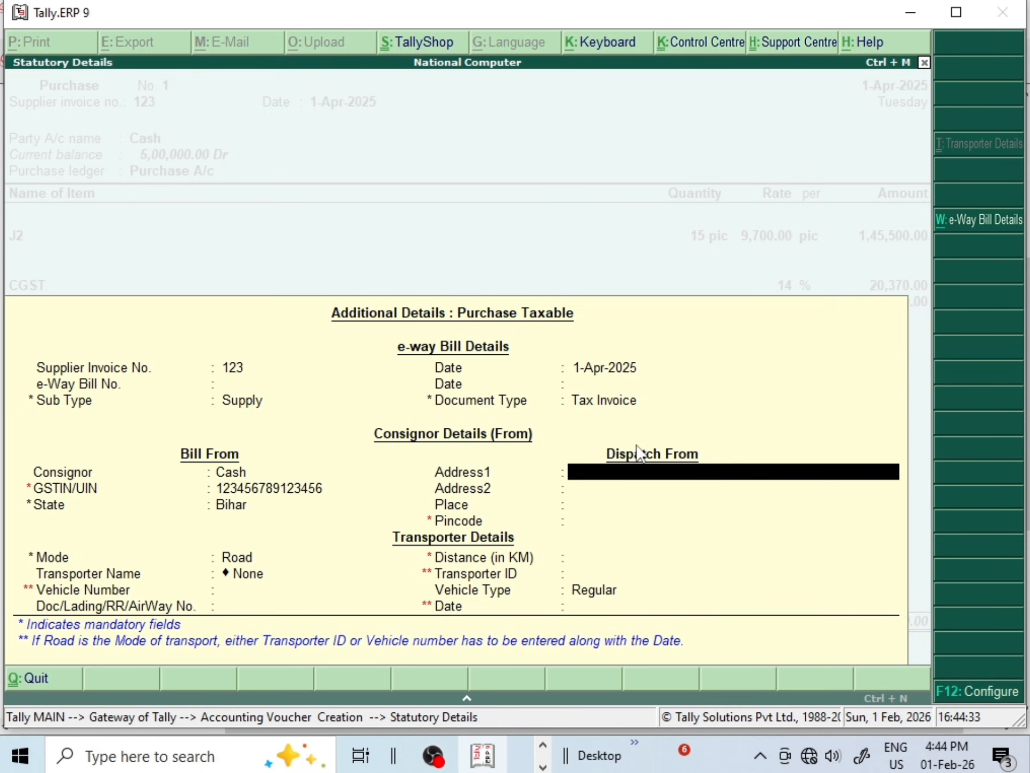
{"action": "key", "text": "Return"}
{"action": "key", "text": "Return"}
{"action": "key", "text": "Return"}
{"action": "key", "text": "Return"}
{"action": "key", "text": "Return"}
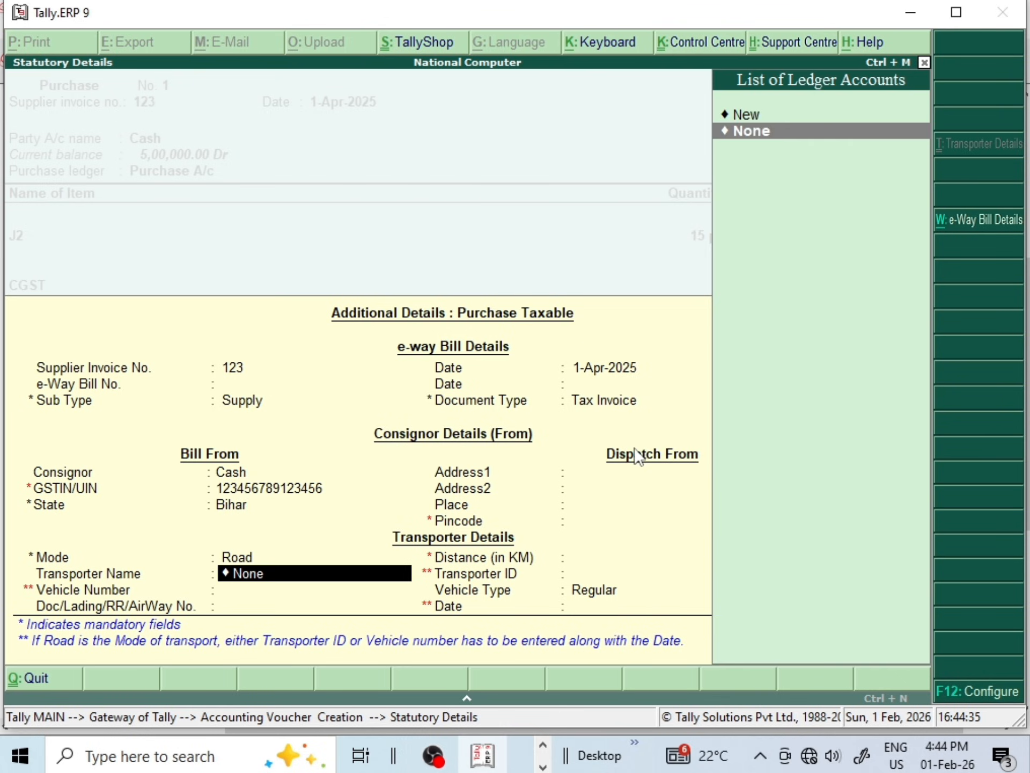
{"action": "key", "text": "Return"}
{"action": "key", "text": "Return"}
{"action": "key", "text": "Return"}
{"action": "key", "text": "Return"}
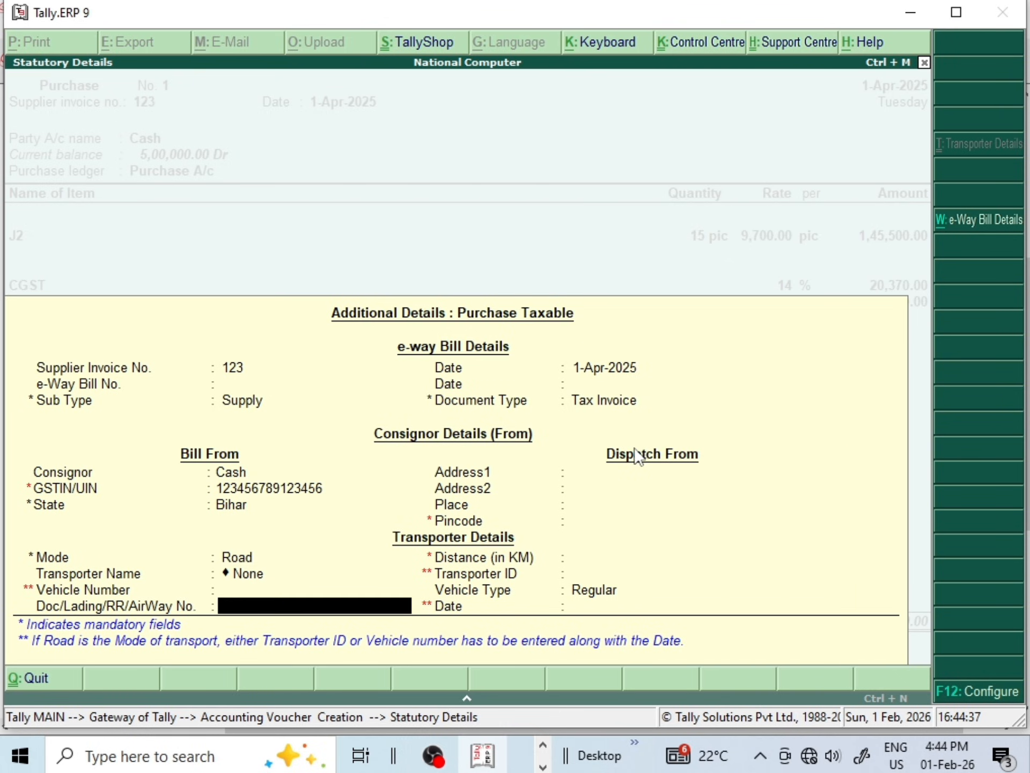
{"action": "key", "text": "Return"}
{"action": "key", "text": "Return"}
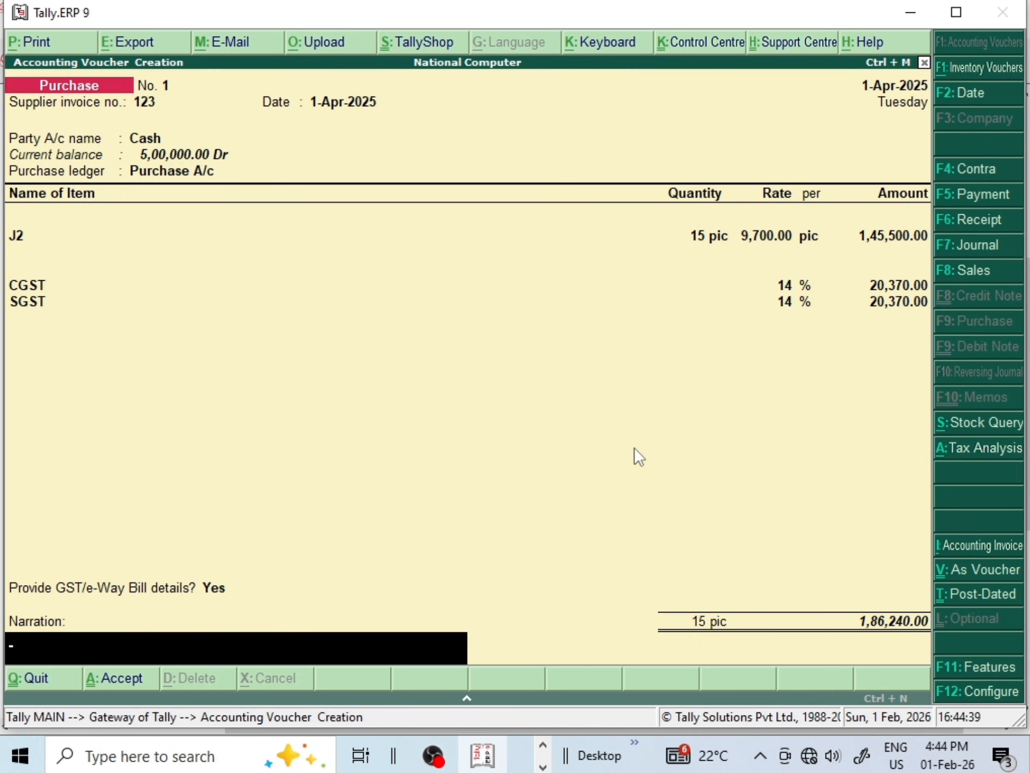
Leave the narration blank, save the purchase voucher, and return to the Gateway of Tally
{"action": "key", "text": "Return"}
{"action": "key", "text": "Return"}
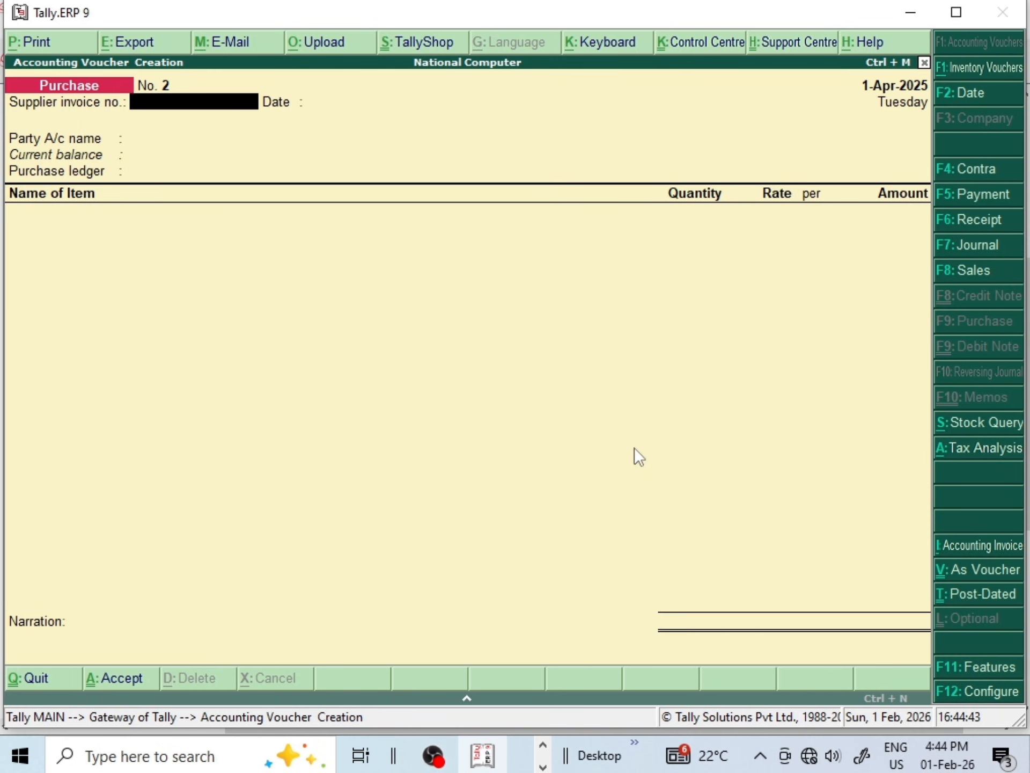
{"action": "key", "text": "Escape"}
{"action": "key", "text": "Return"}
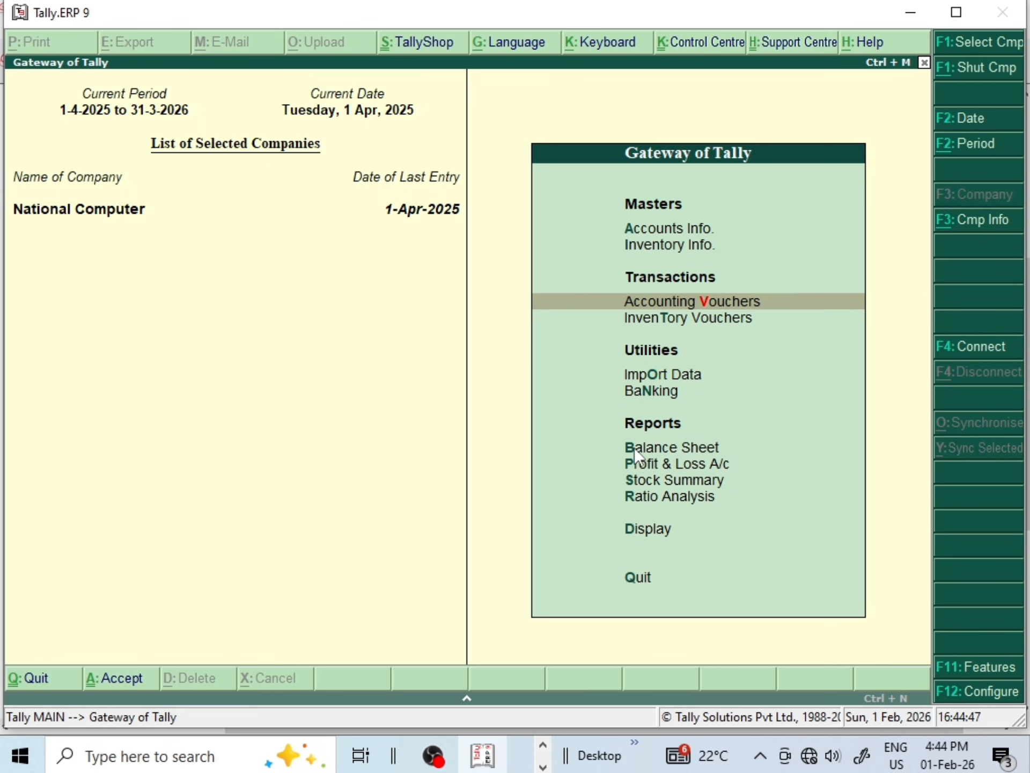
Examine the closing stock of item J2 under the Samsung group in the Stock Summary, and return to the Gateway of Tally
{"action": "key", "text": "Down"}
{"action": "key", "text": "Down"}
{"action": "key", "text": "Down"}
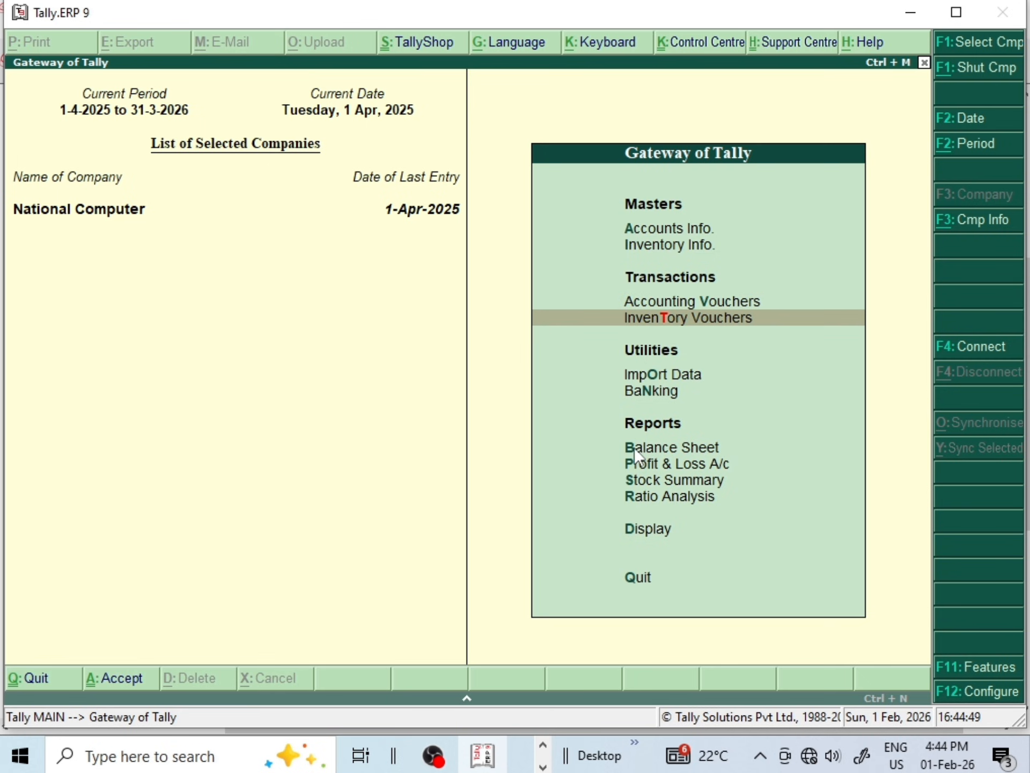
{"action": "key", "text": "Down"}
{"action": "key", "text": "Down"}
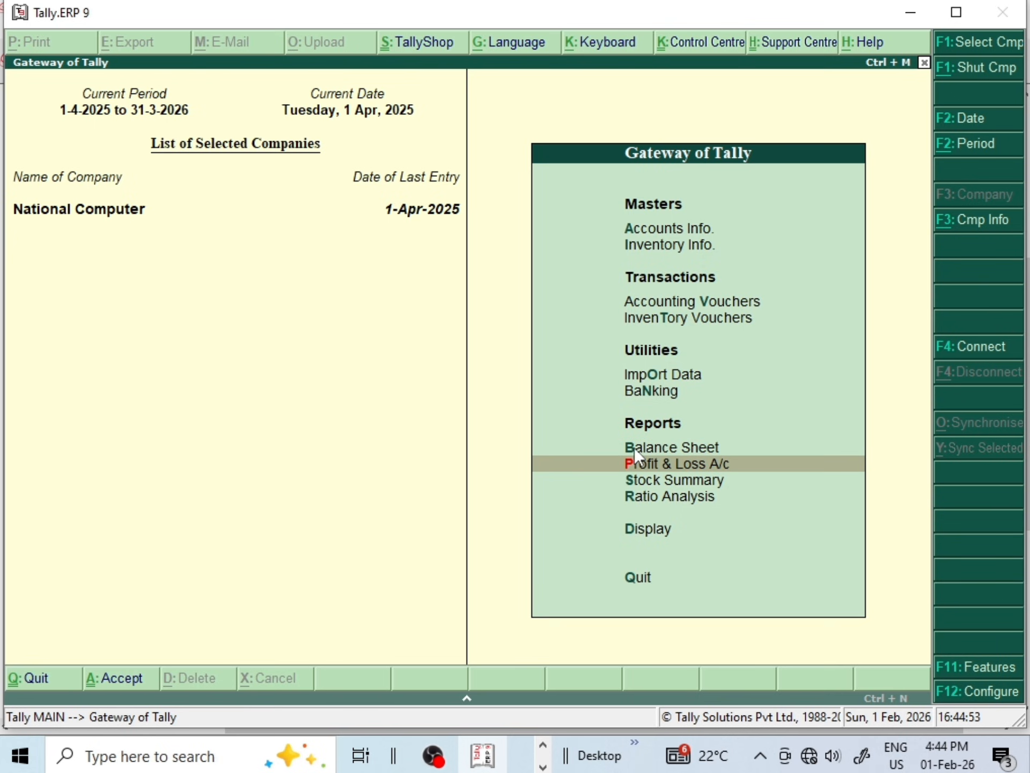
{"action": "key", "text": "Down"}
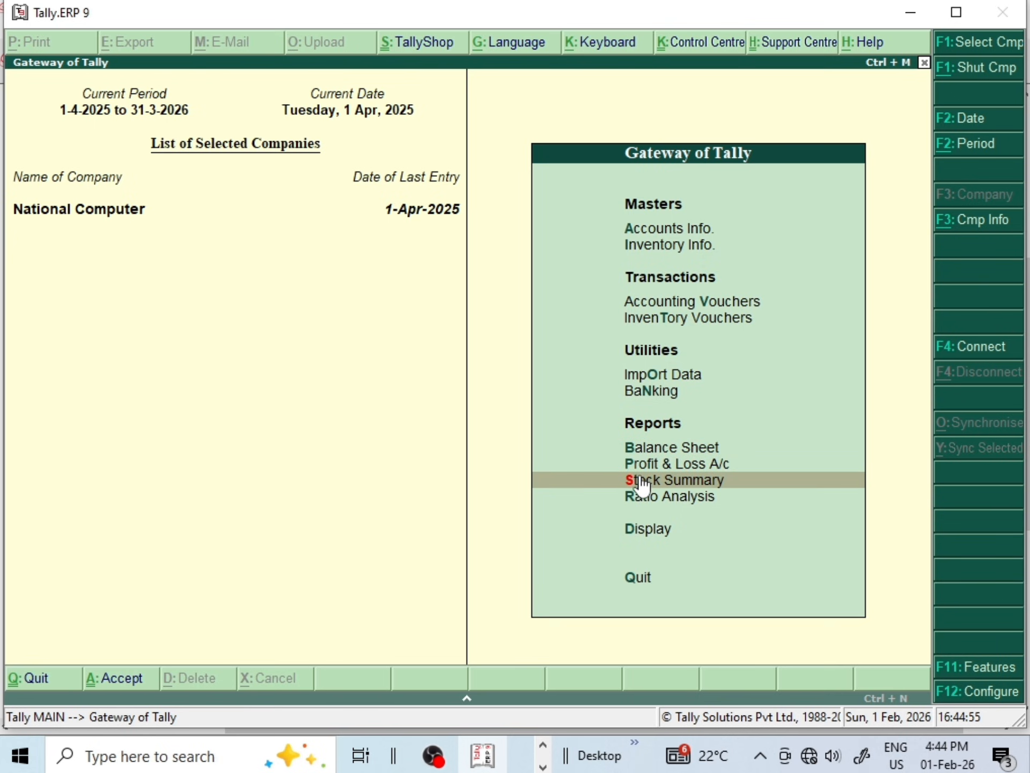
{"action": "left_click", "coordinate": [707, 483]}
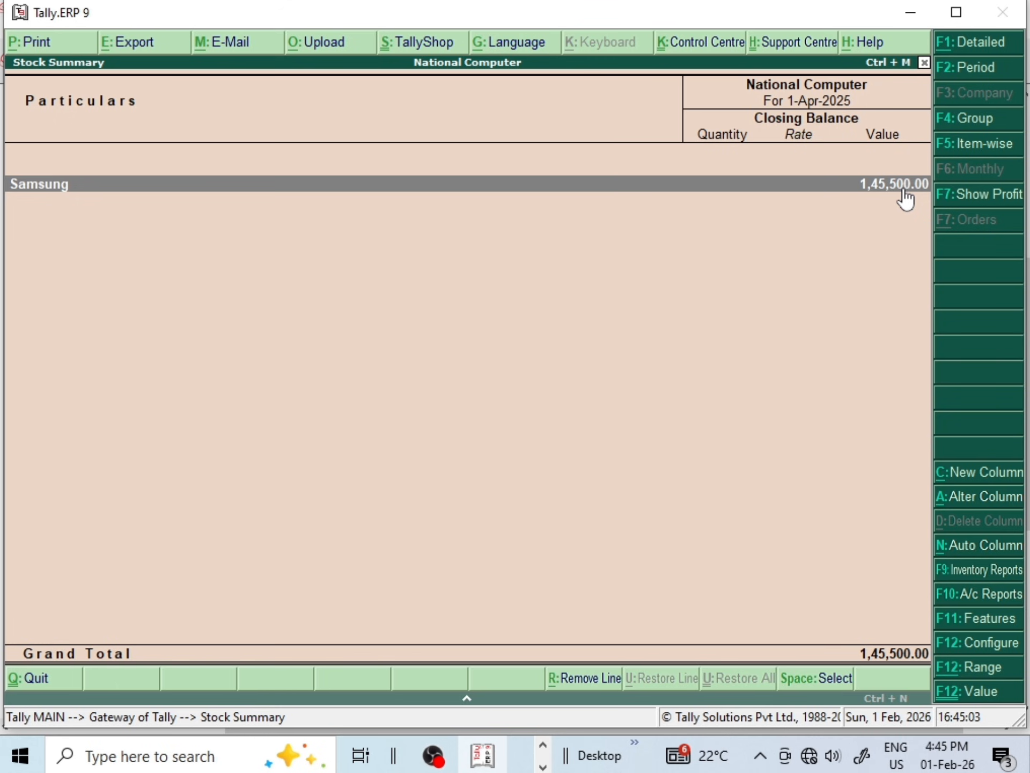
{"action": "double_click", "coordinate": [857, 173]}
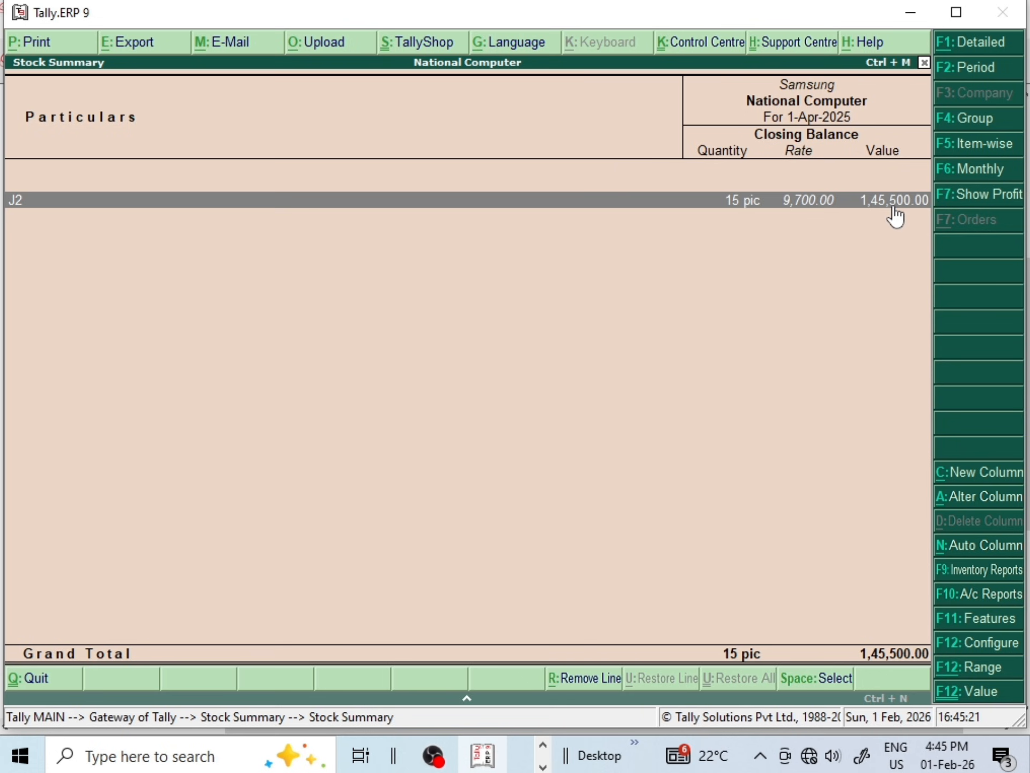
{"action": "key", "text": "Escape"}
{"action": "key", "text": "Escape"}
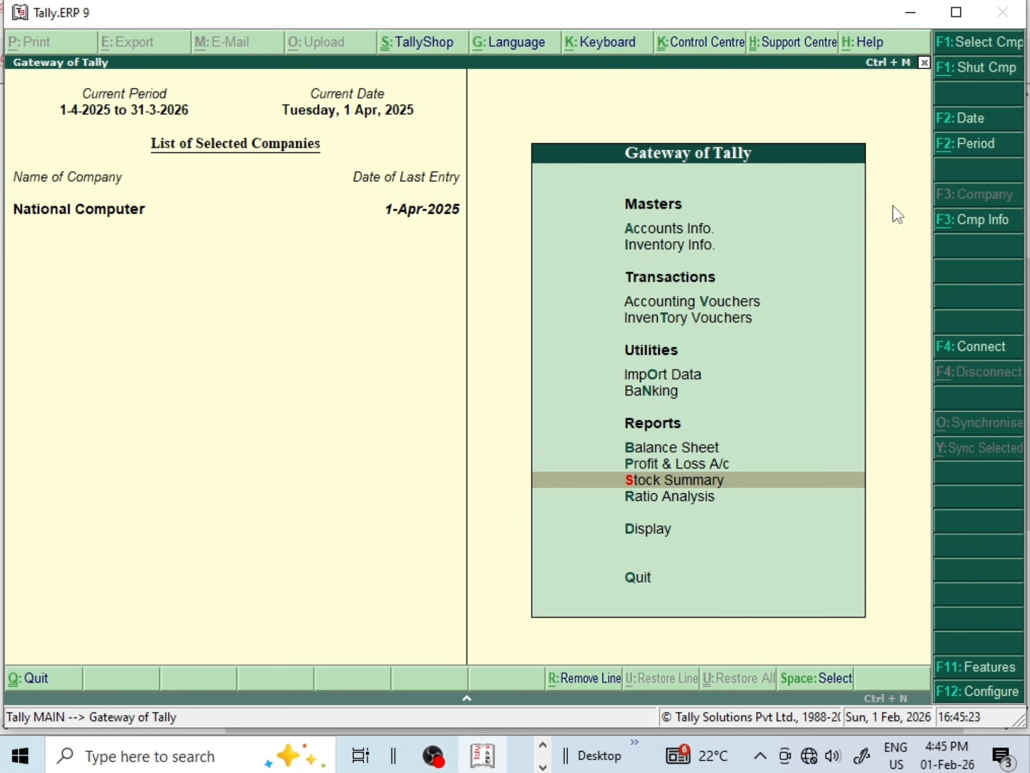
{"action": "key", "text": "Escape"}
{"action": "key", "text": "n"}
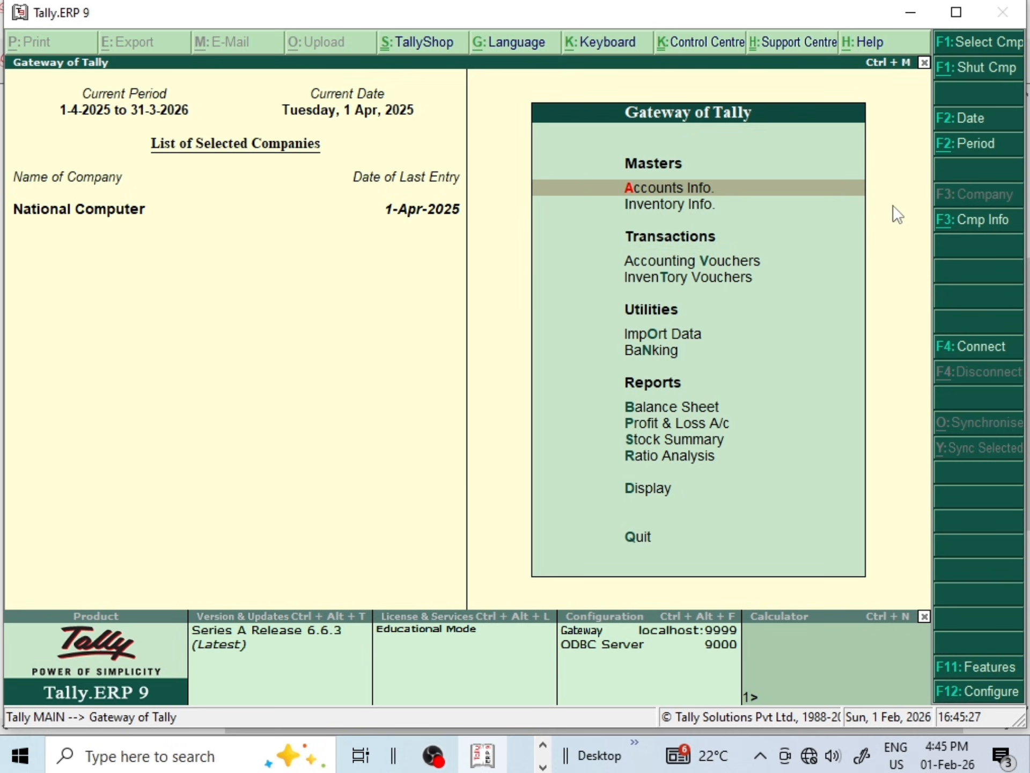
Display the Day Book to review the recorded vouchers
{"action": "key", "text": "Down"}
{"action": "key", "text": "Down"}
{"action": "key", "text": "Down"}
{"action": "key", "text": "Down"}
{"action": "key", "text": "Down"}
{"action": "key", "text": "Down"}
{"action": "key", "text": "Down"}
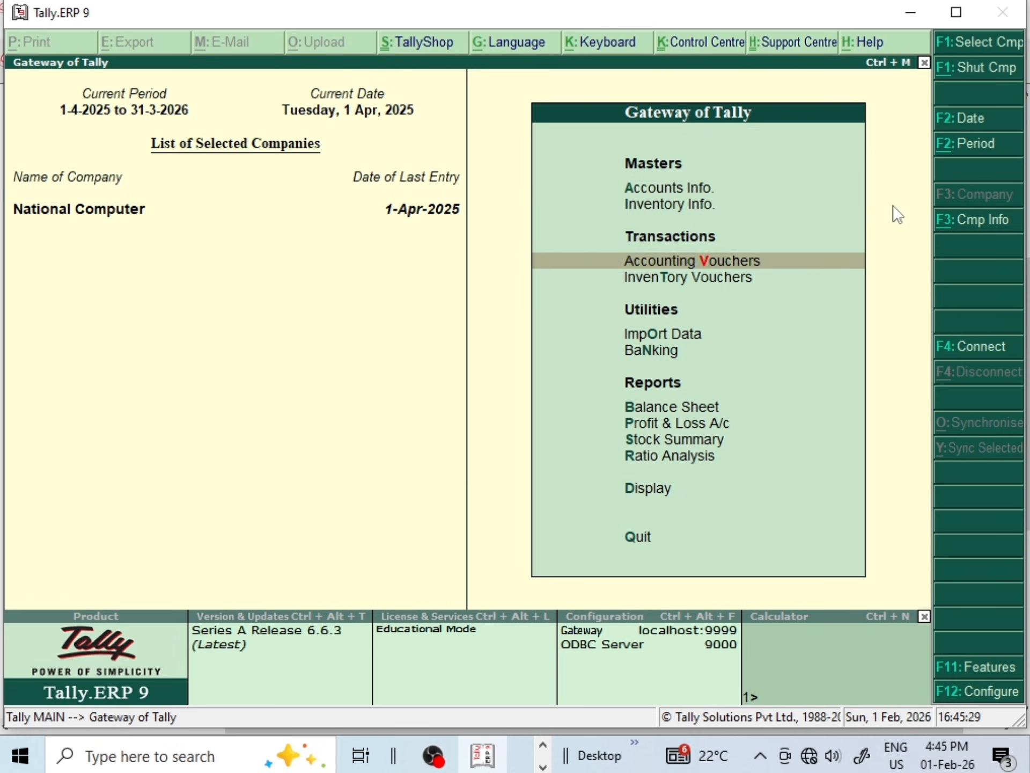
{"action": "key", "text": "Down"}
{"action": "key", "text": "Down"}
{"action": "key", "text": "Down"}
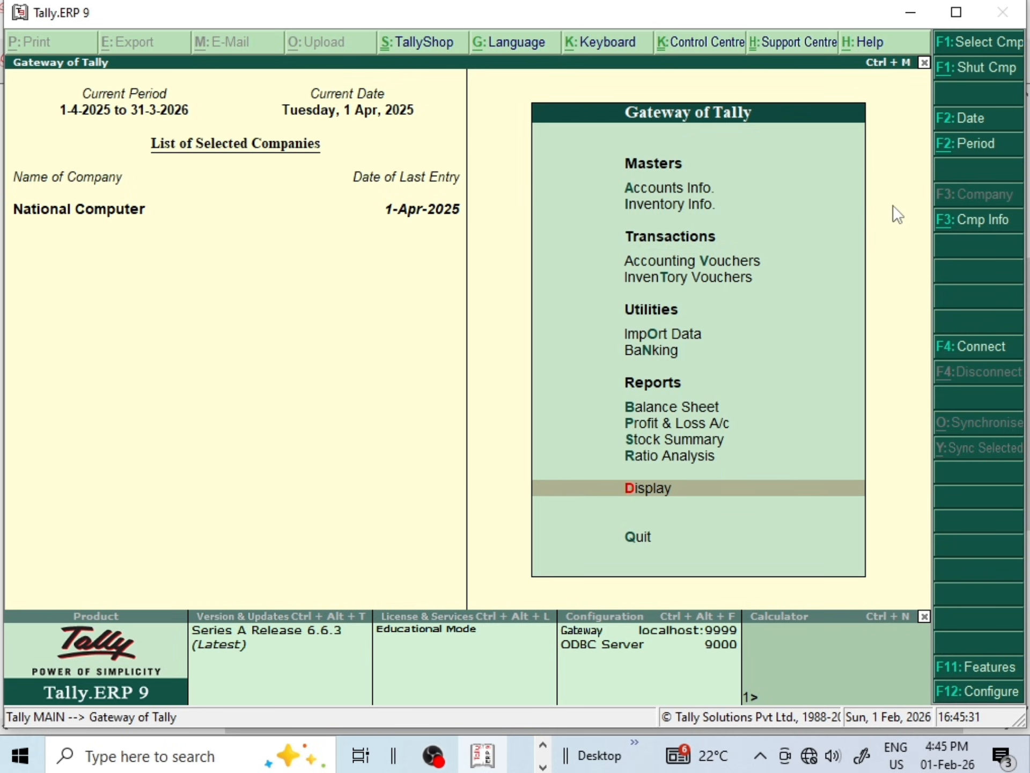
{"action": "left_click", "coordinate": [661, 490]}
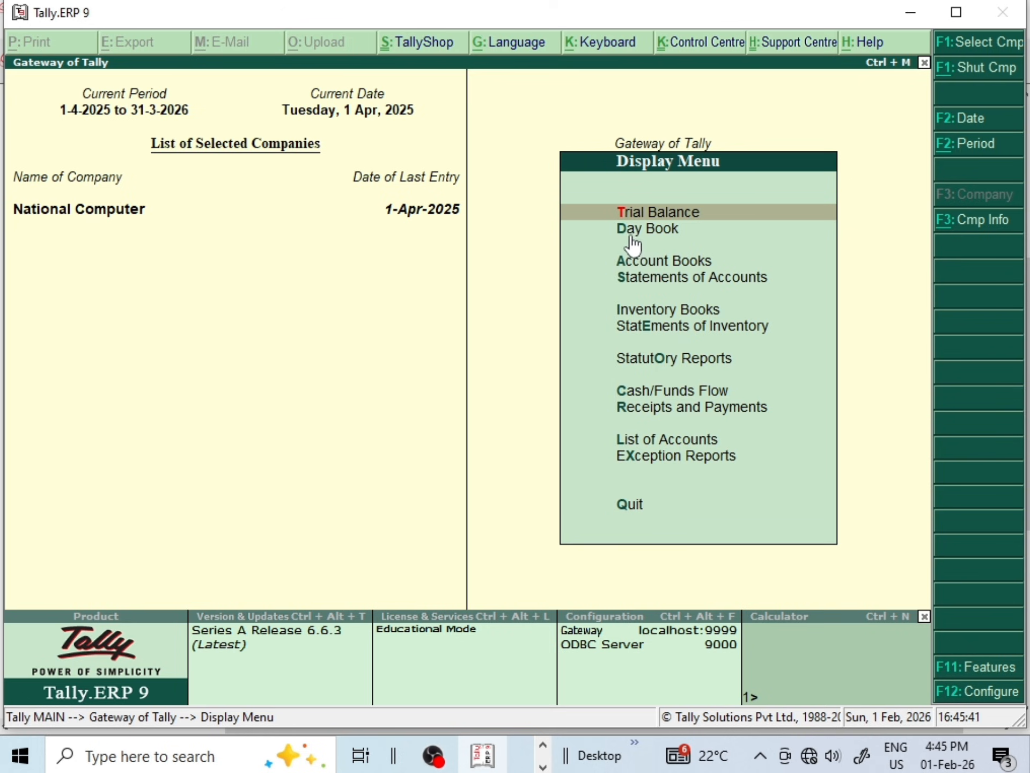
{"action": "key", "text": "Down"}
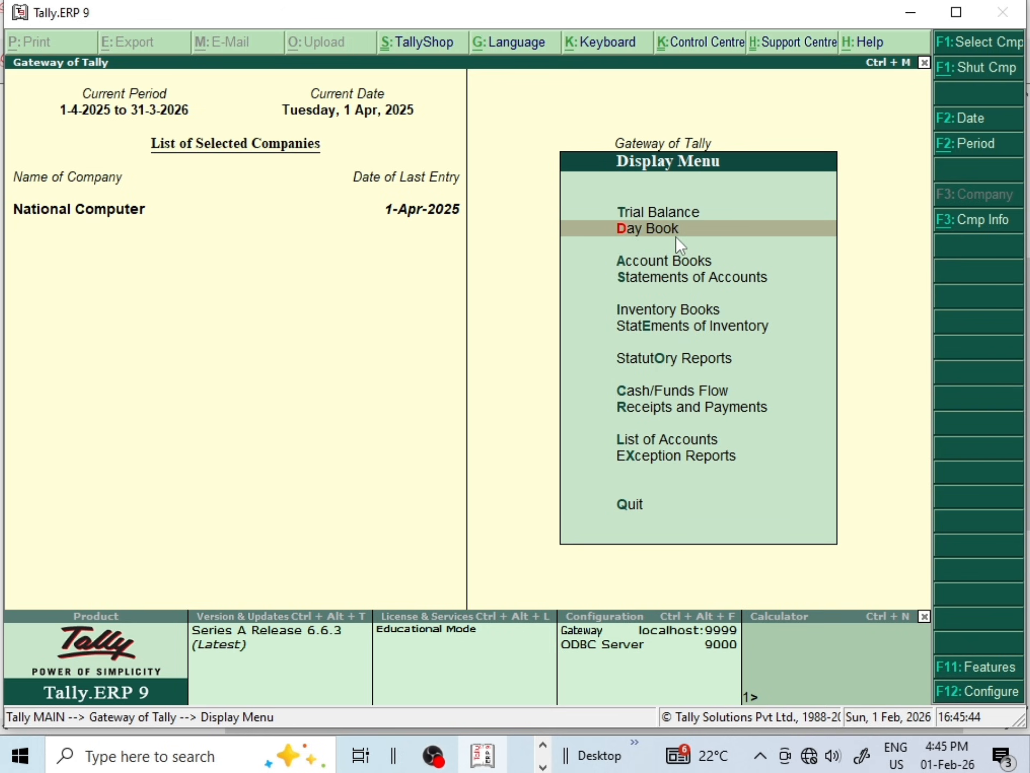
{"action": "key", "text": "Return"}
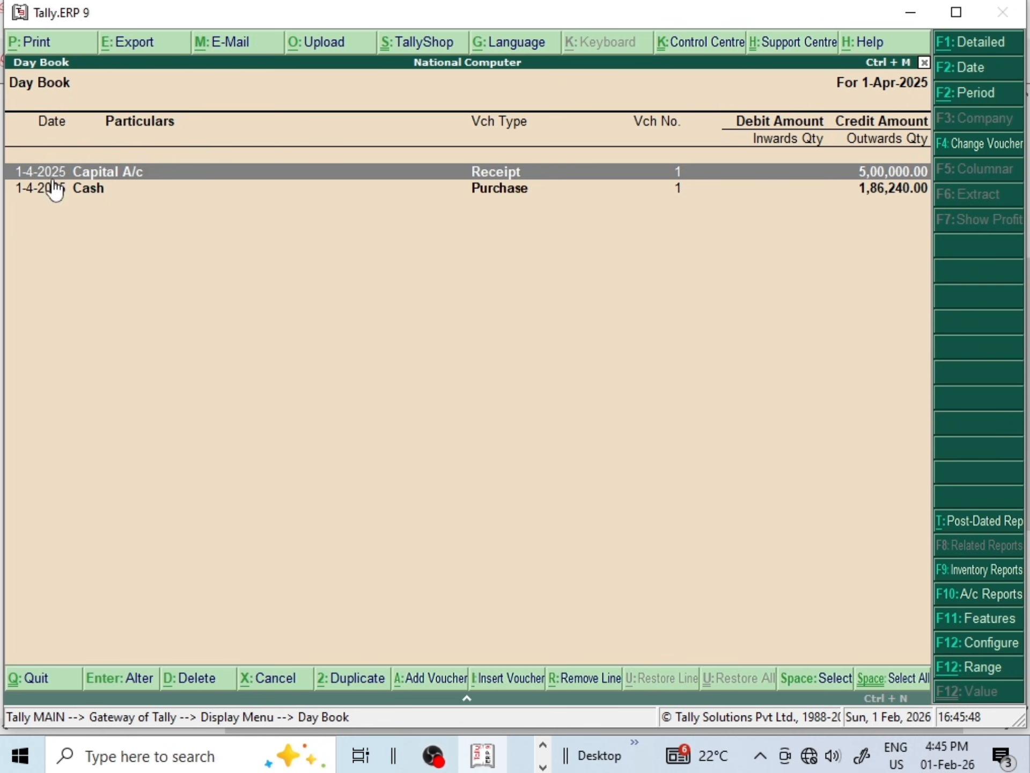
Open the Cash purchase voucher from the Day Book and print its invoice with Microsoft Print to PDF
{"action": "left_click", "coordinate": [511, 201]}
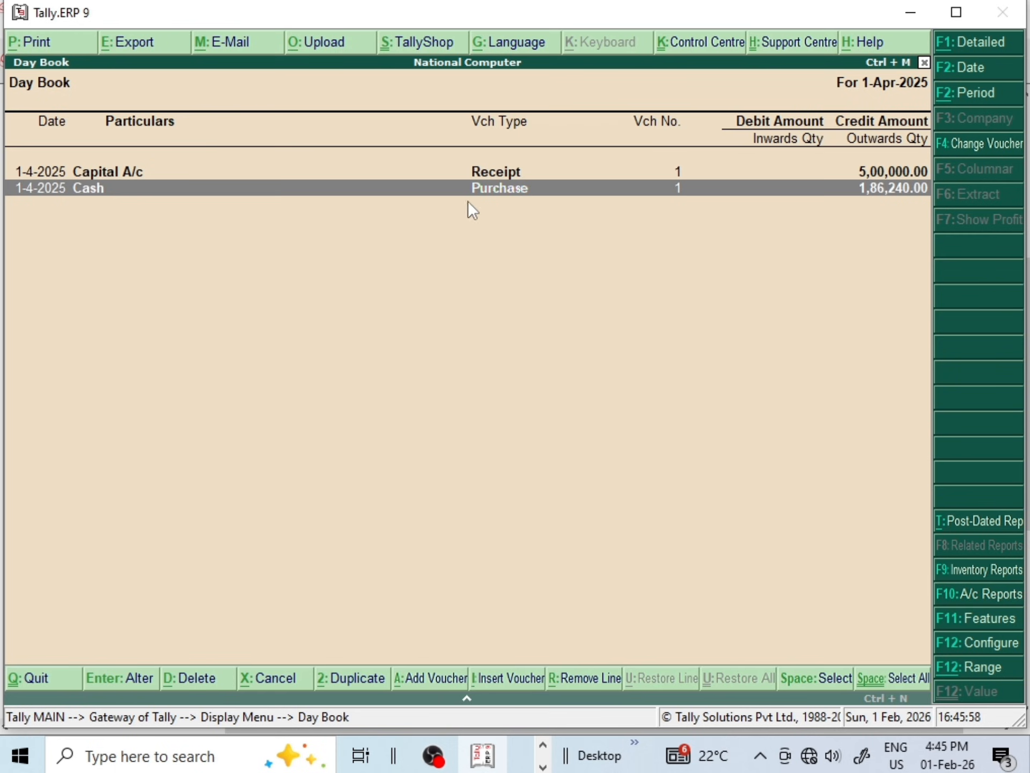
{"action": "double_click", "coordinate": [546, 203]}
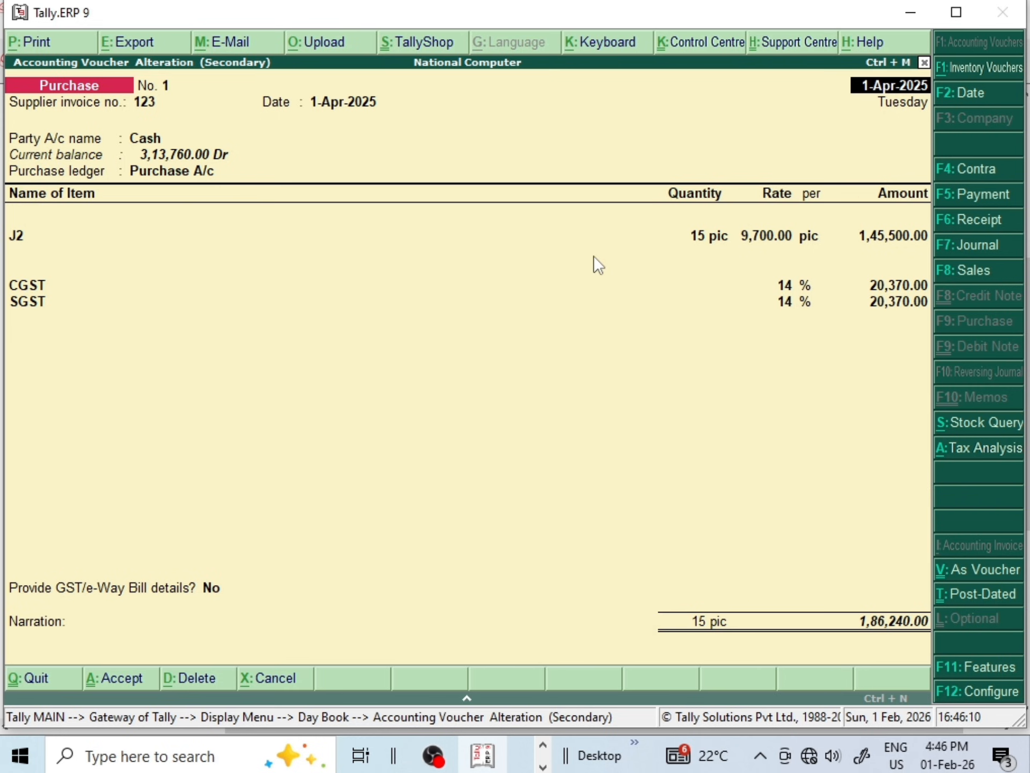
{"action": "left_click", "coordinate": [15, 53]}
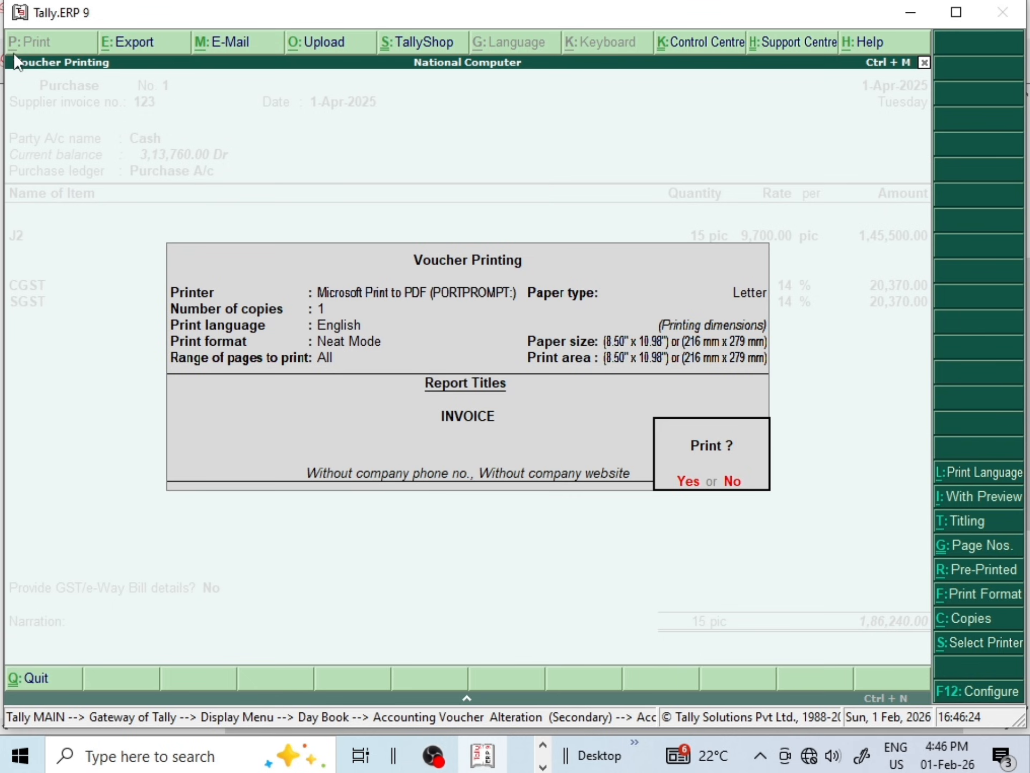
{"action": "left_click", "coordinate": [684, 482]}
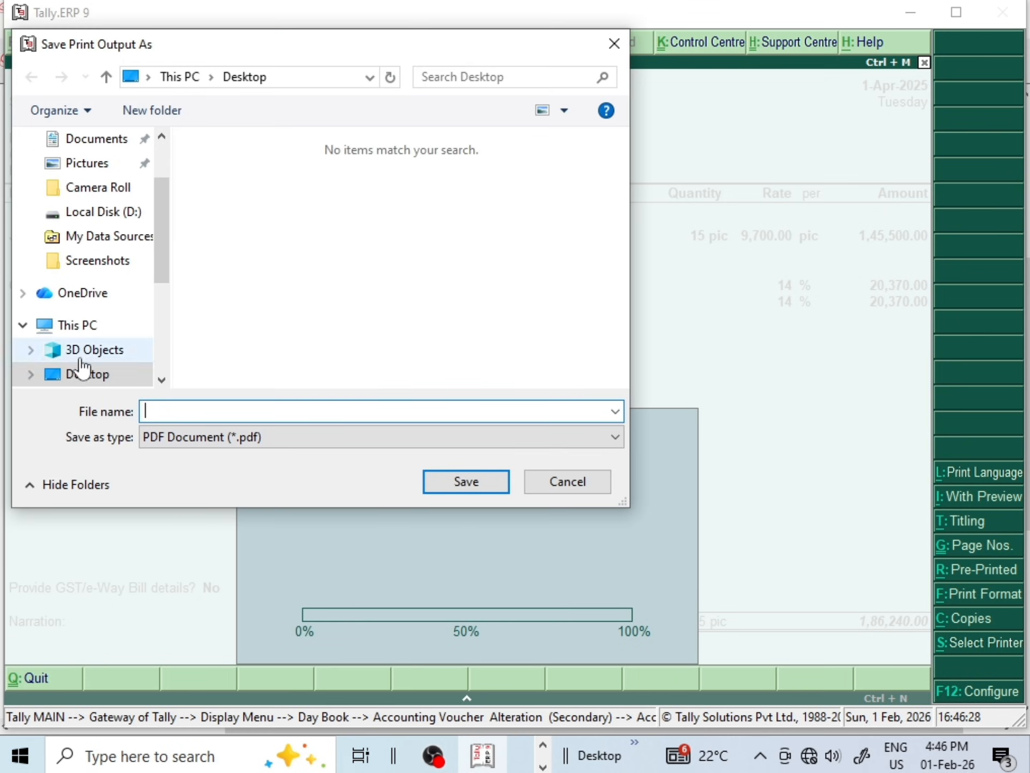
Save the print output to the Desktop as a PDF document named gst2222
{"action": "left_click", "coordinate": [89, 374]}
{"action": "left_click", "coordinate": [196, 411]}
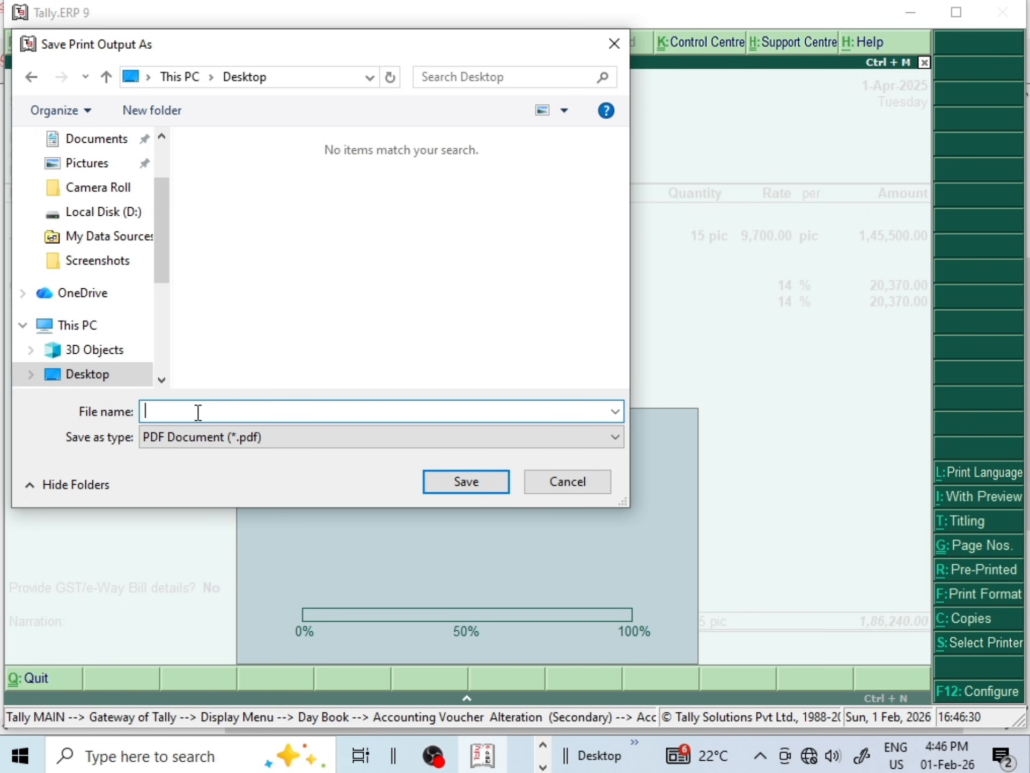
{"action": "type", "text": "gs"}
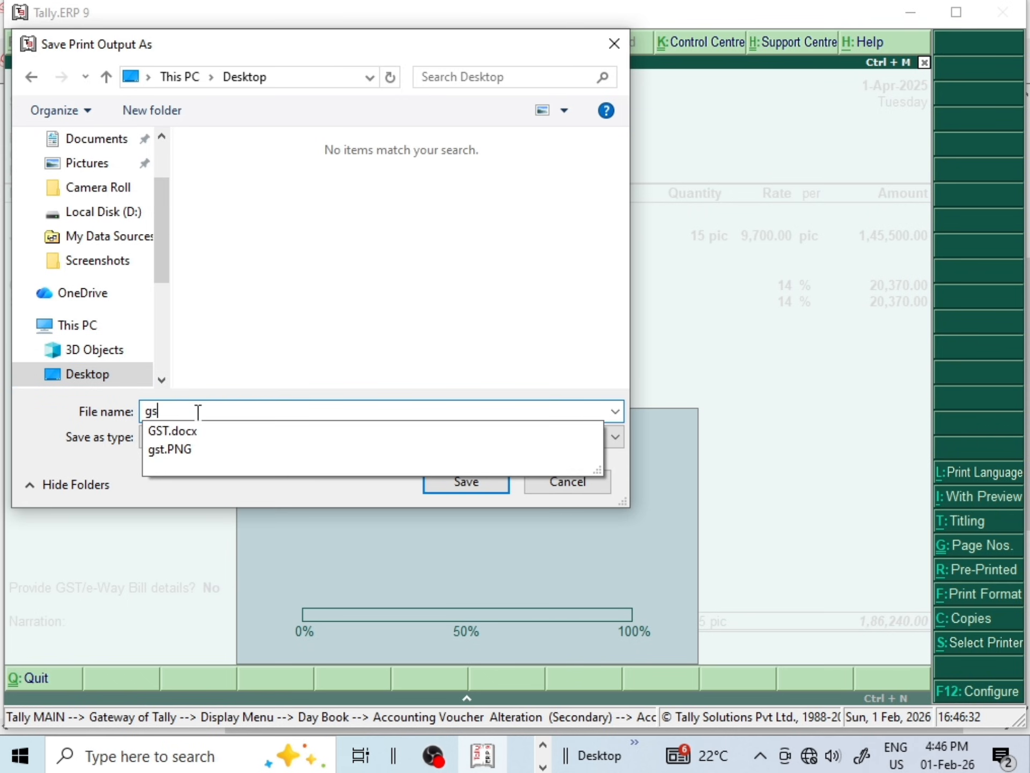
{"action": "type", "text": "t2222"}
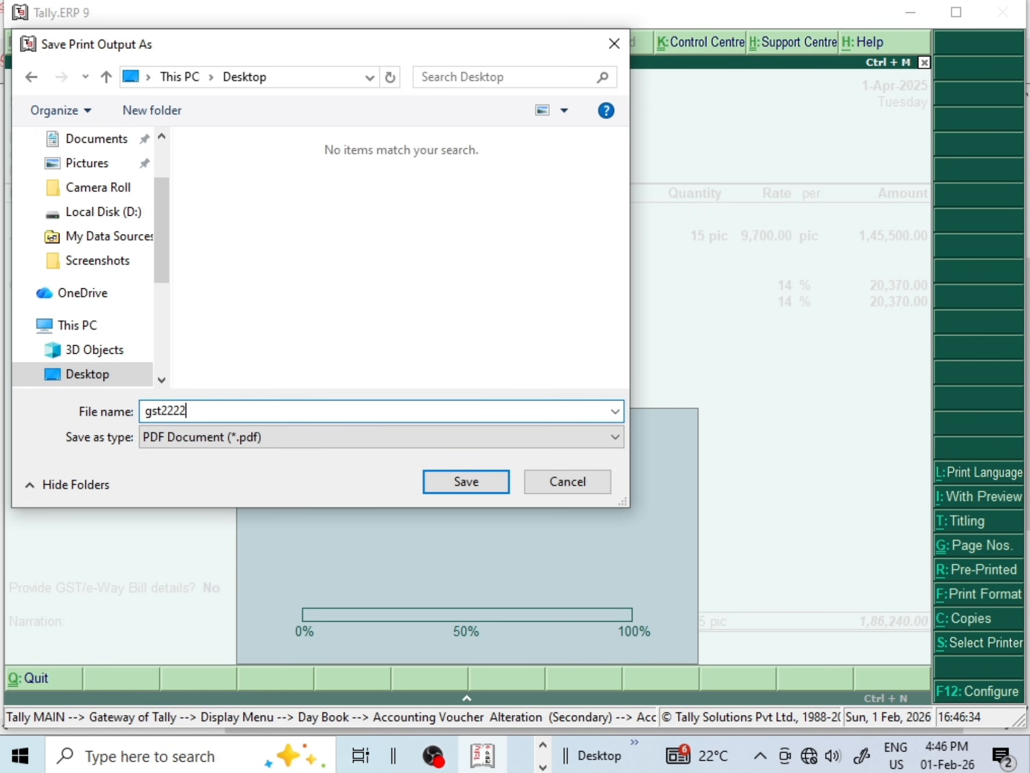
{"action": "left_click", "coordinate": [460, 476]}
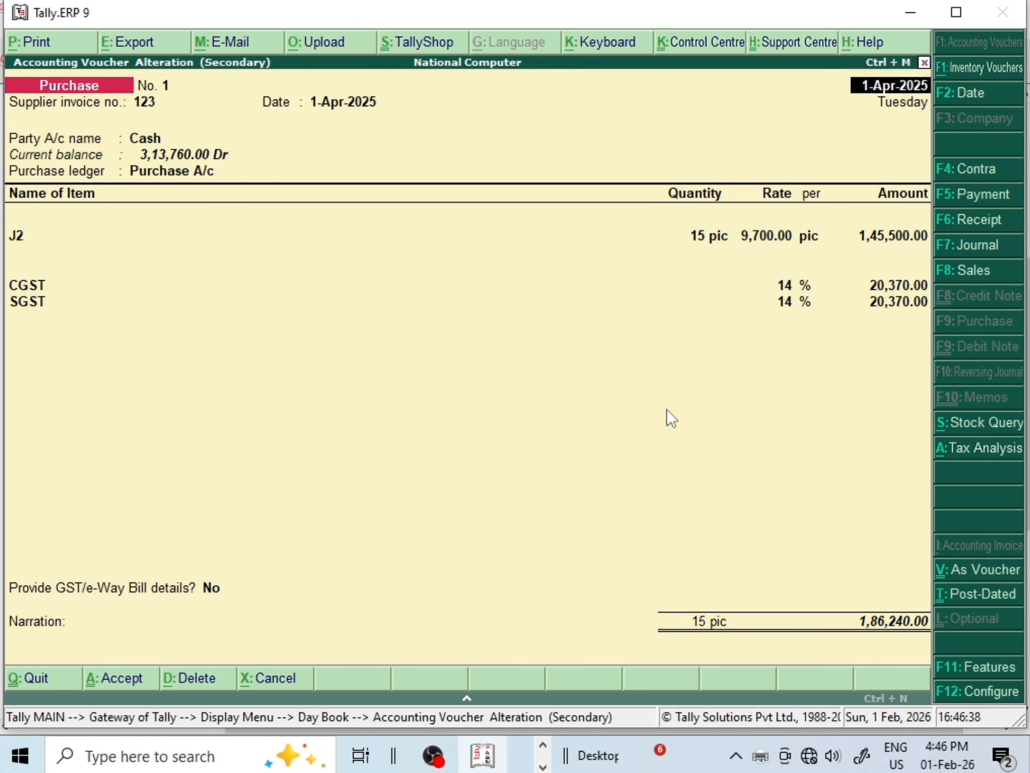
Switch to the Windows desktop, open the gst2222 PDF in Edge and maximize its window
{"action": "key", "text": "super+d"}
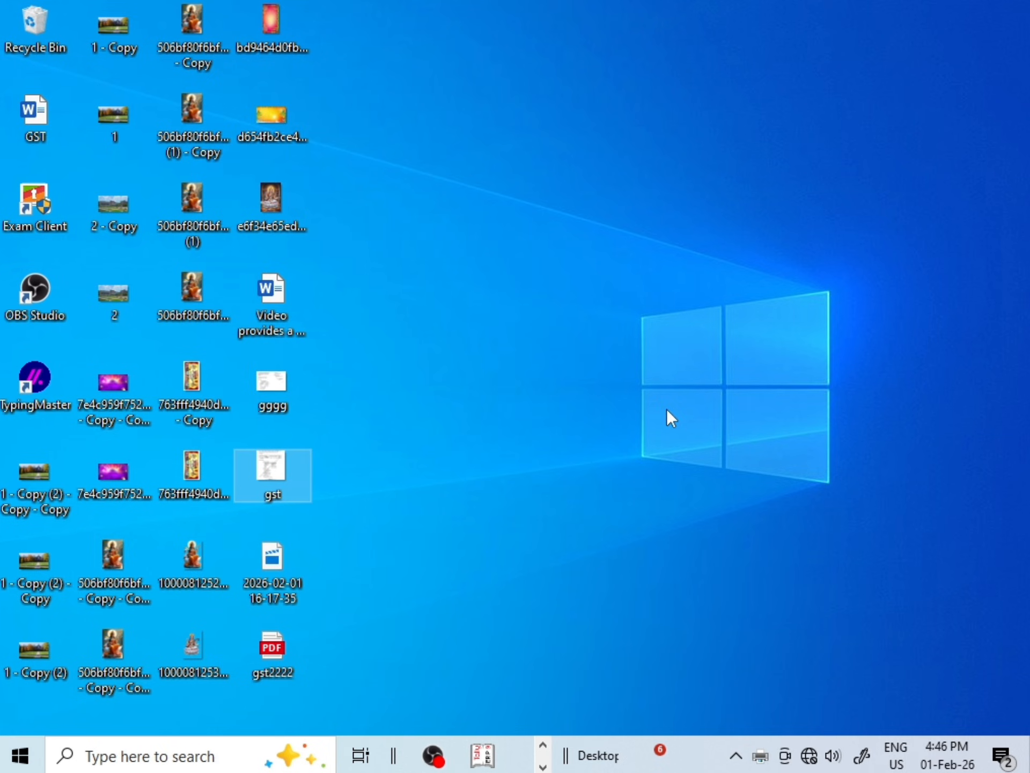
{"action": "left_click", "coordinate": [266, 656]}
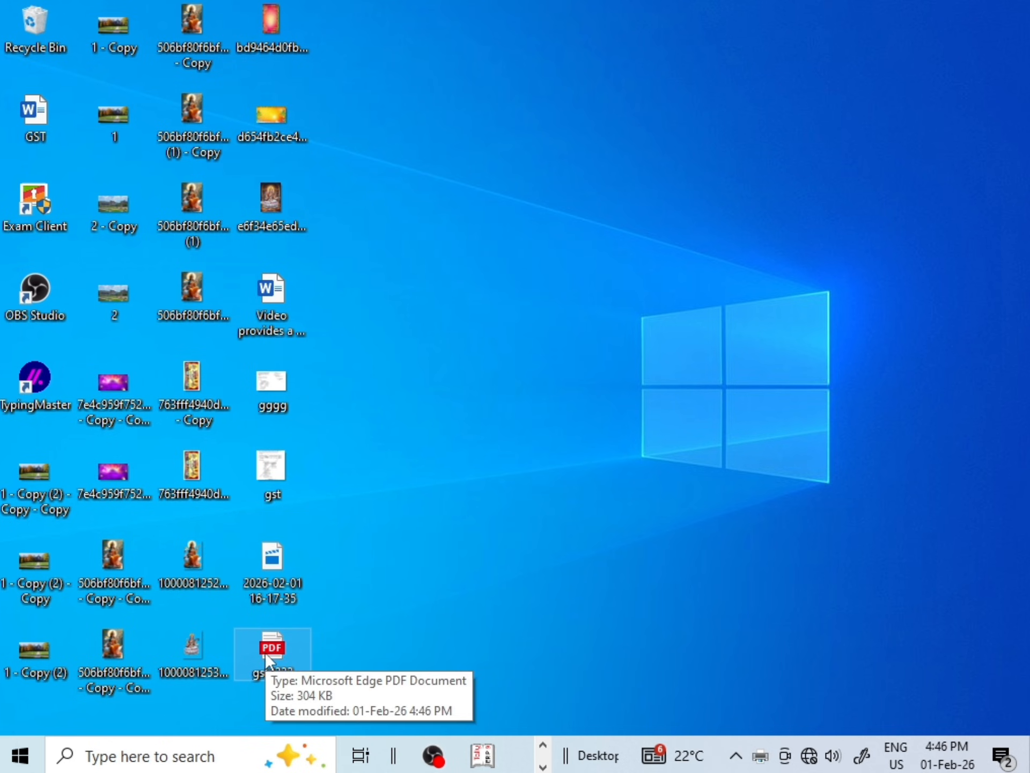
{"action": "double_click", "coordinate": [265, 652]}
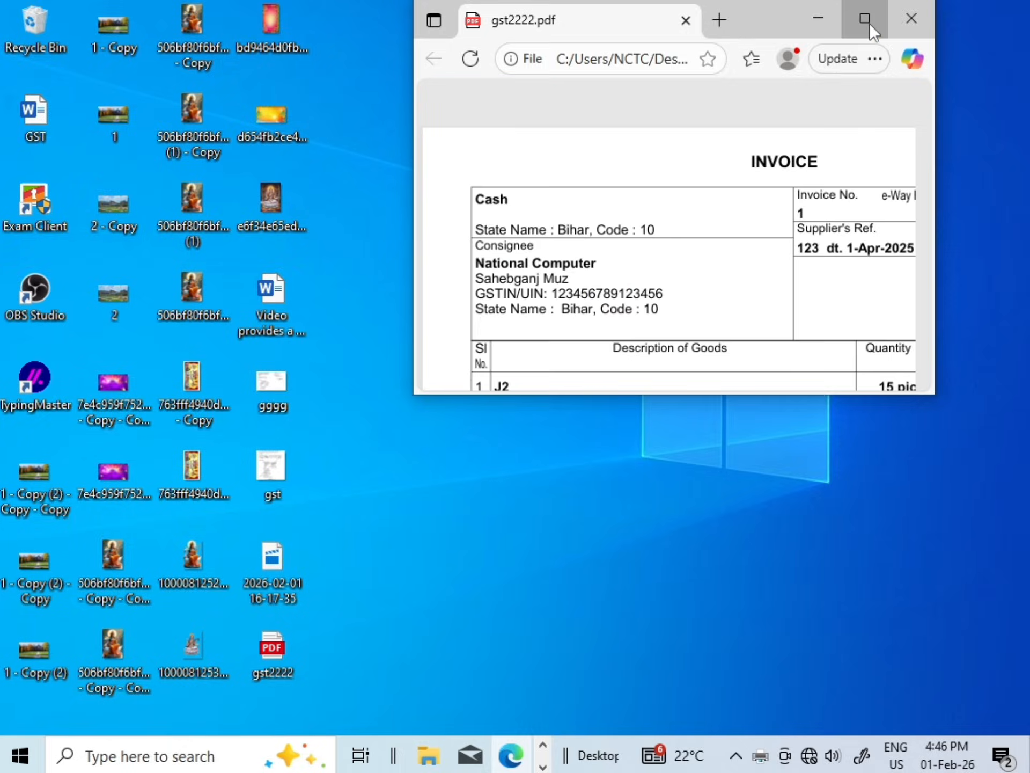
{"action": "left_click", "coordinate": [865, 21]}
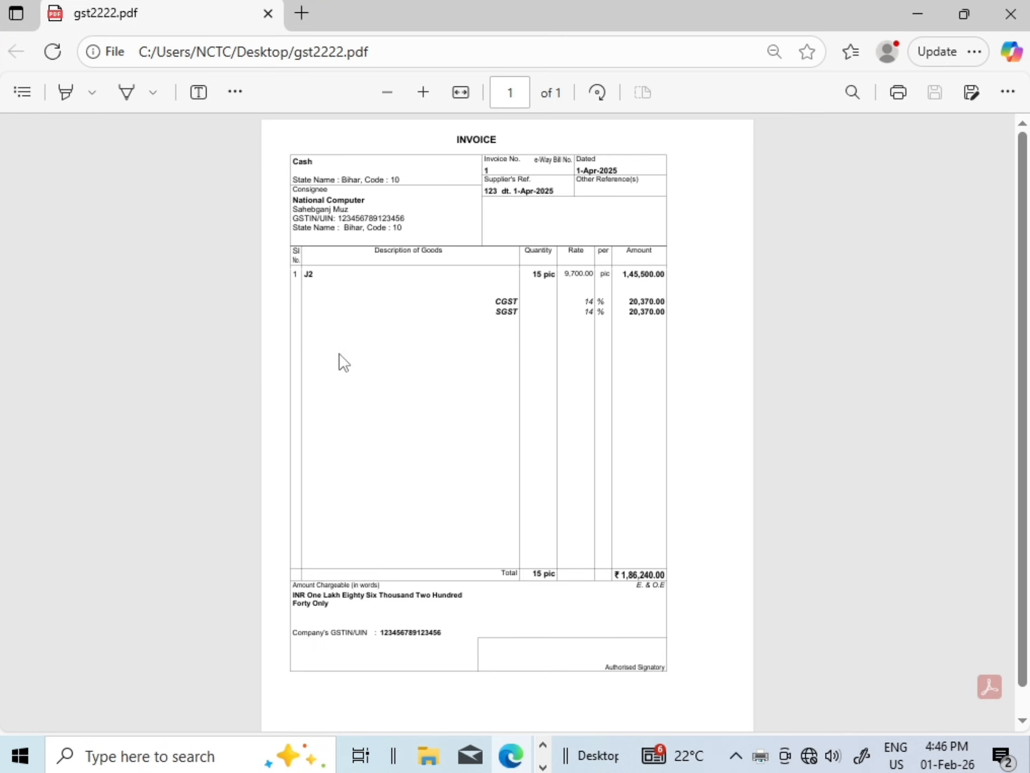
Examine the invoice's party details, item line, CGST and SGST amounts and total, and switch back to the purchase voucher in Tally.ERP 9
{"action": "scroll", "coordinate": [563, 430], "scroll_direction": "up", "scroll_amount": 3, "text": "ctrl"}
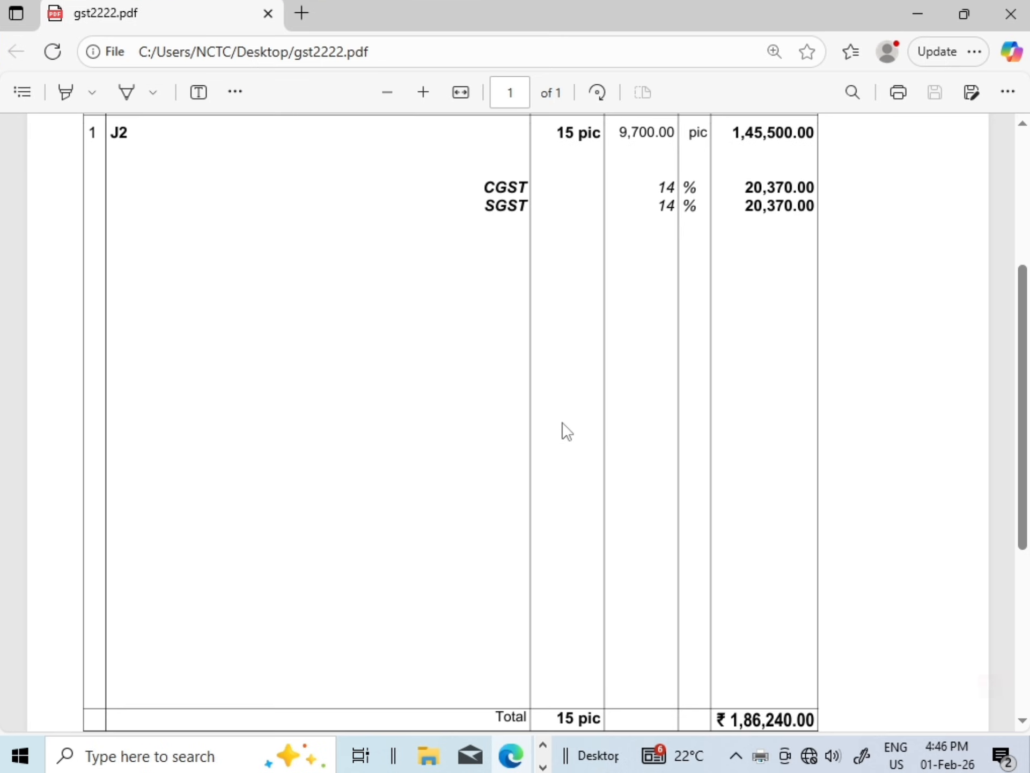
{"action": "scroll", "coordinate": [548, 272], "scroll_direction": "up", "scroll_amount": 2}
{"action": "scroll", "coordinate": [543, 290], "scroll_direction": "up", "scroll_amount": 3}
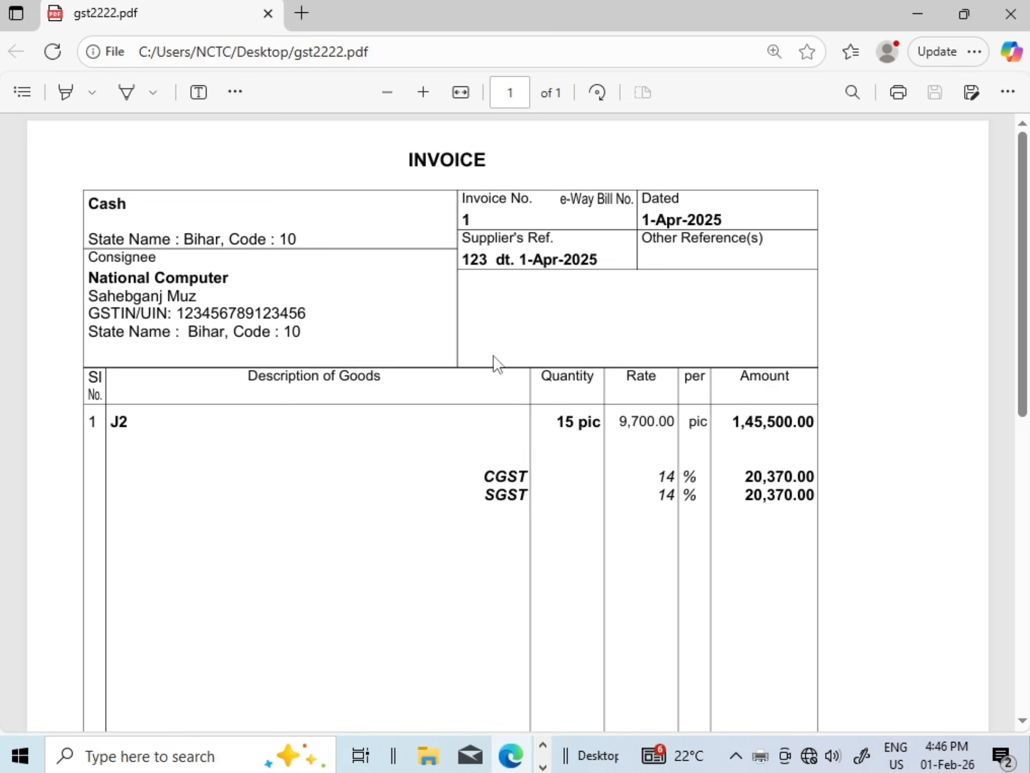
{"action": "scroll", "coordinate": [543, 375], "scroll_direction": "down", "scroll_amount": 5}
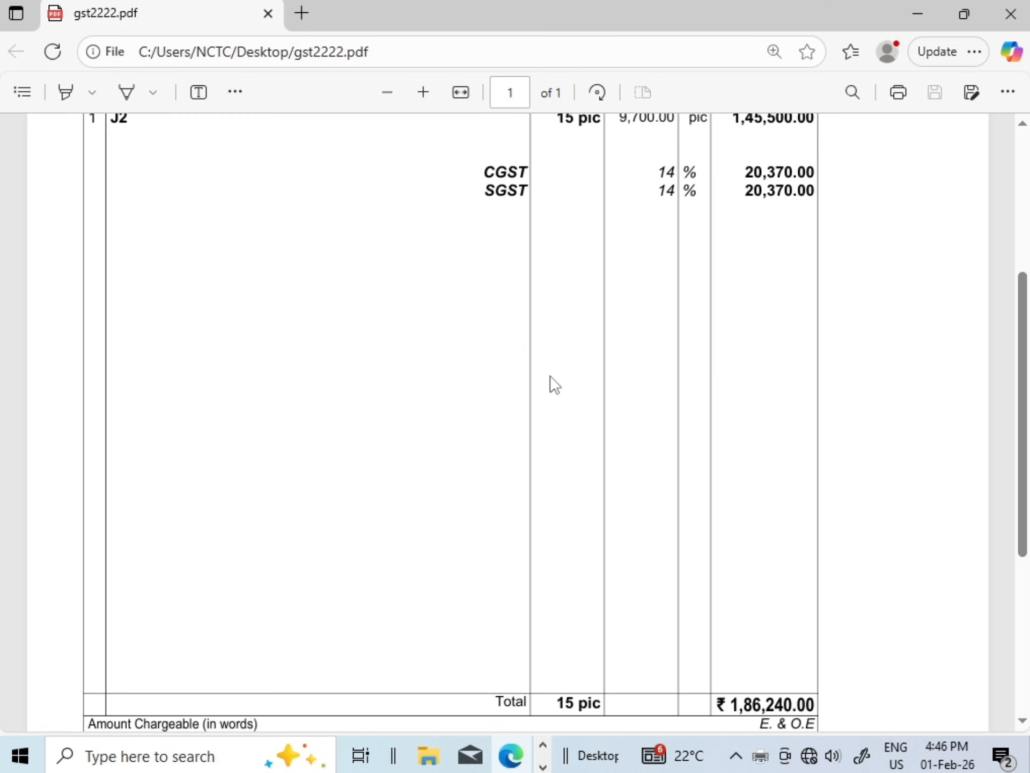
{"action": "scroll", "coordinate": [549, 375], "scroll_direction": "down", "scroll_amount": 3}
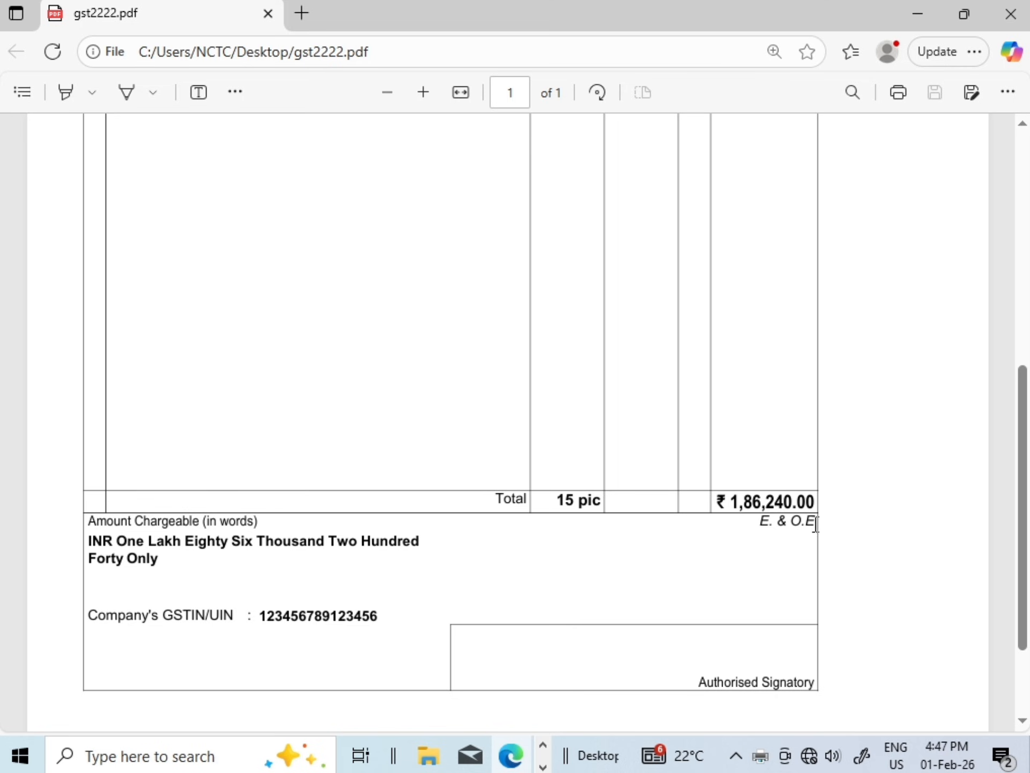
{"action": "left_click_drag", "start_coordinate": [720, 502], "coordinate": [813, 502]}
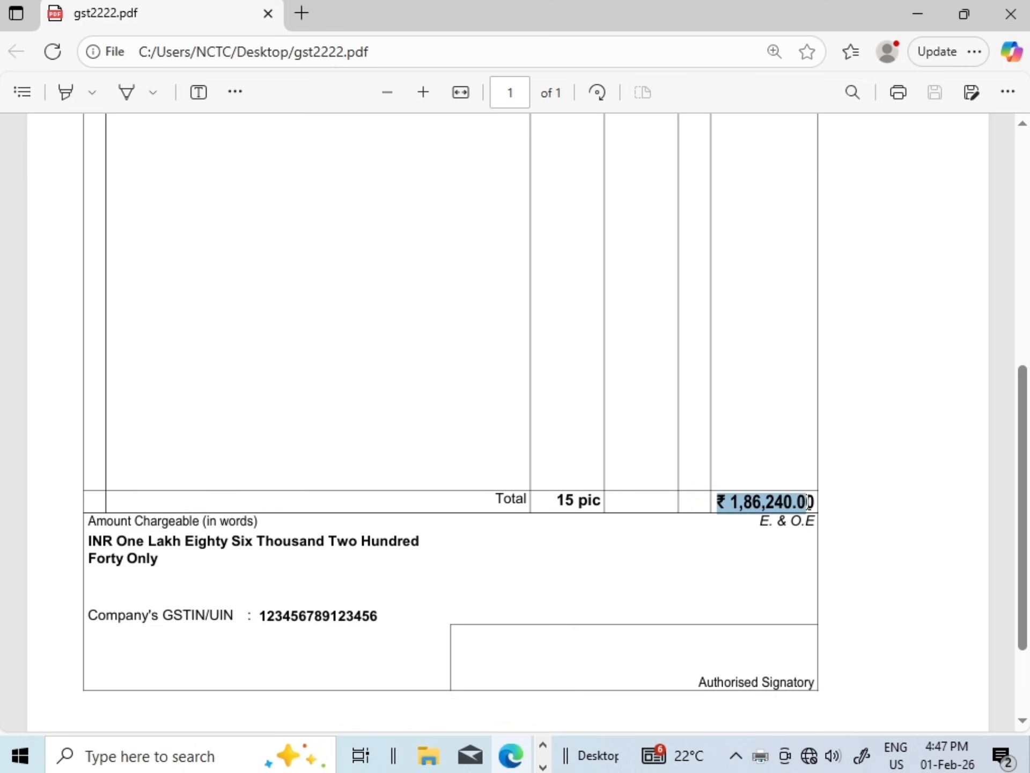
{"action": "left_click", "coordinate": [751, 522]}
{"action": "scroll", "coordinate": [749, 523], "scroll_direction": "up", "scroll_amount": 10}
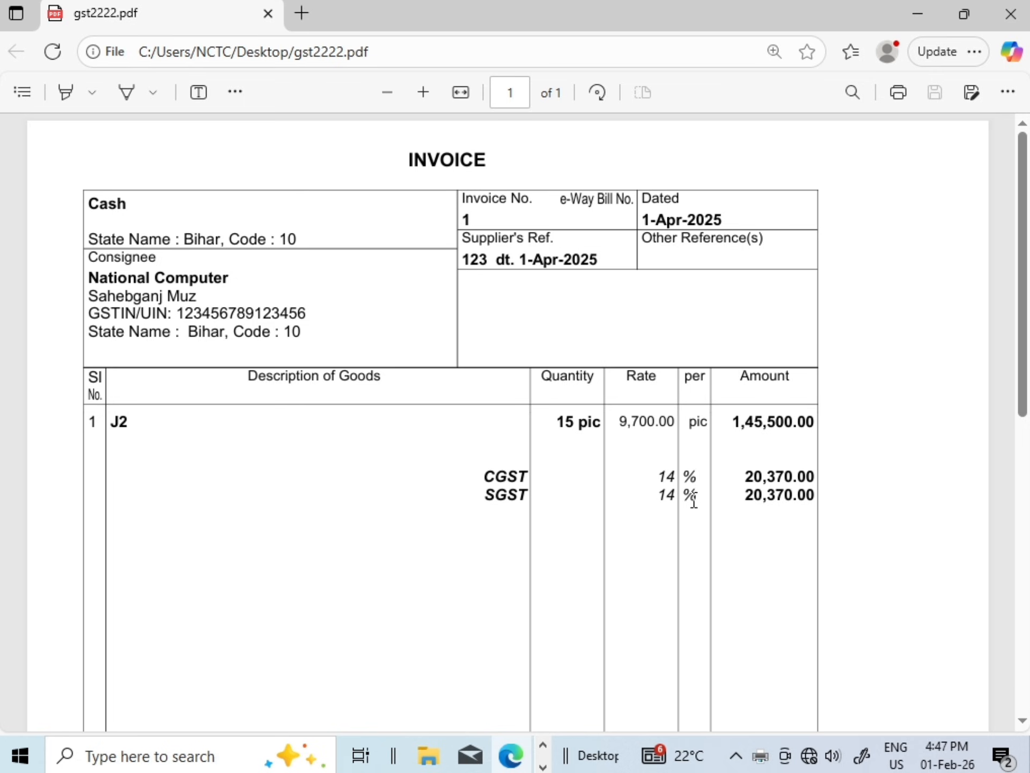
{"action": "left_click_drag", "start_coordinate": [743, 501], "coordinate": [806, 496]}
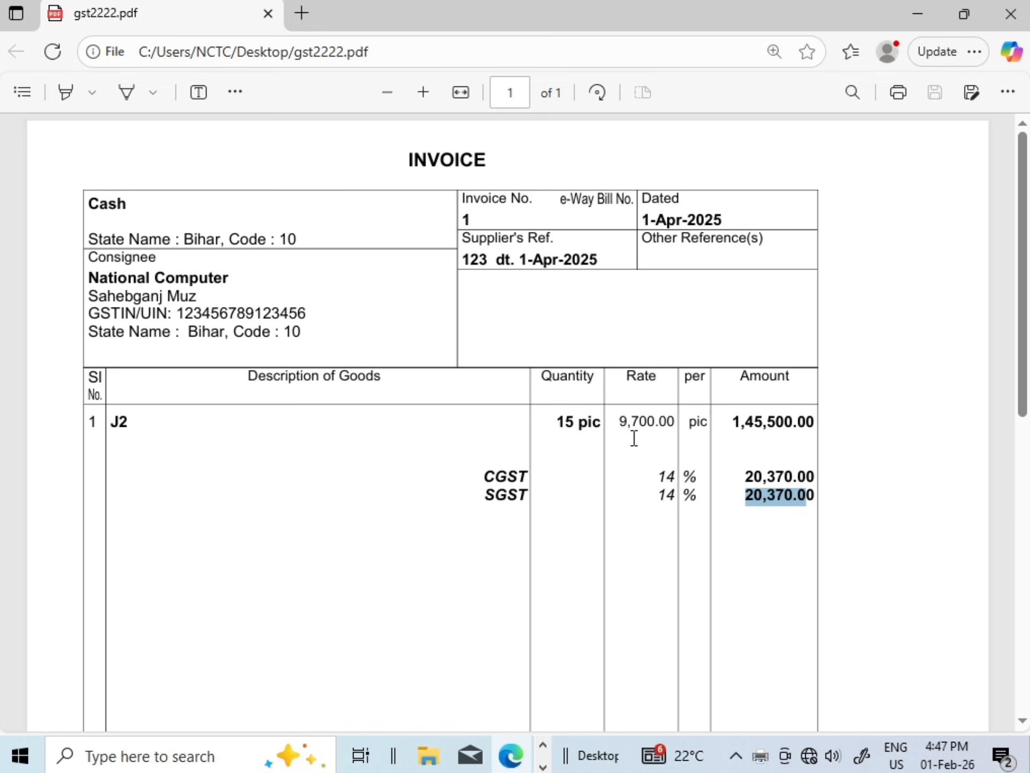
{"action": "scroll", "coordinate": [635, 437], "scroll_direction": "down", "scroll_amount": 10}
{"action": "scroll", "coordinate": [634, 437], "scroll_direction": "up", "scroll_amount": 10}
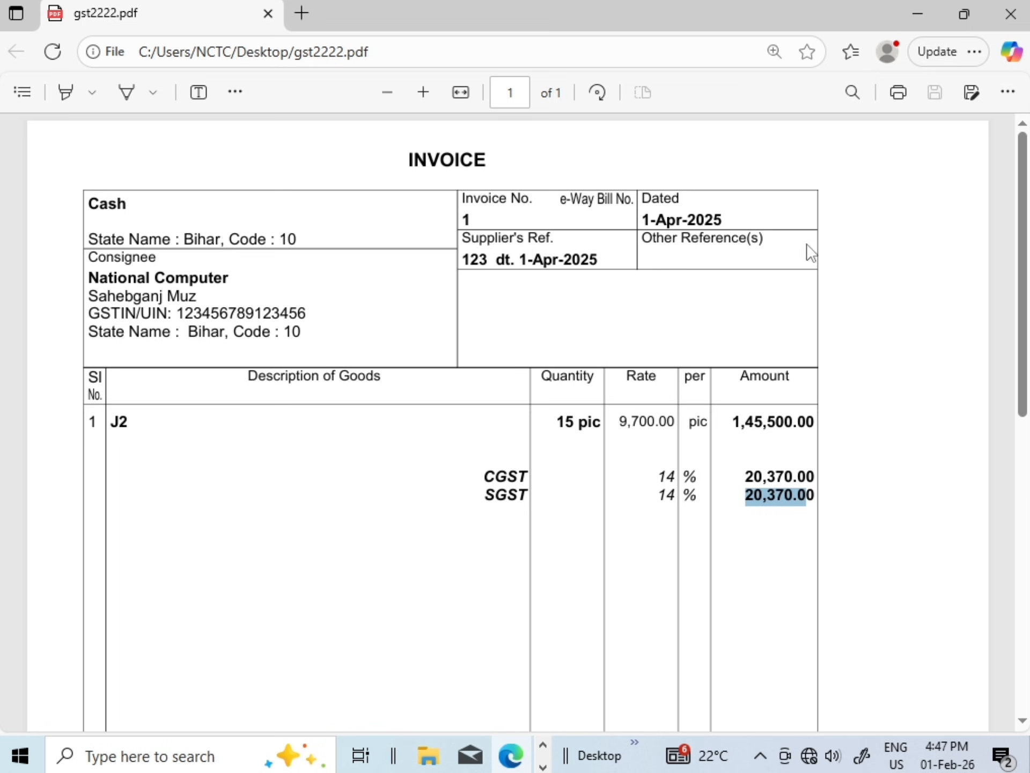
{"action": "key", "text": "alt+Tab"}
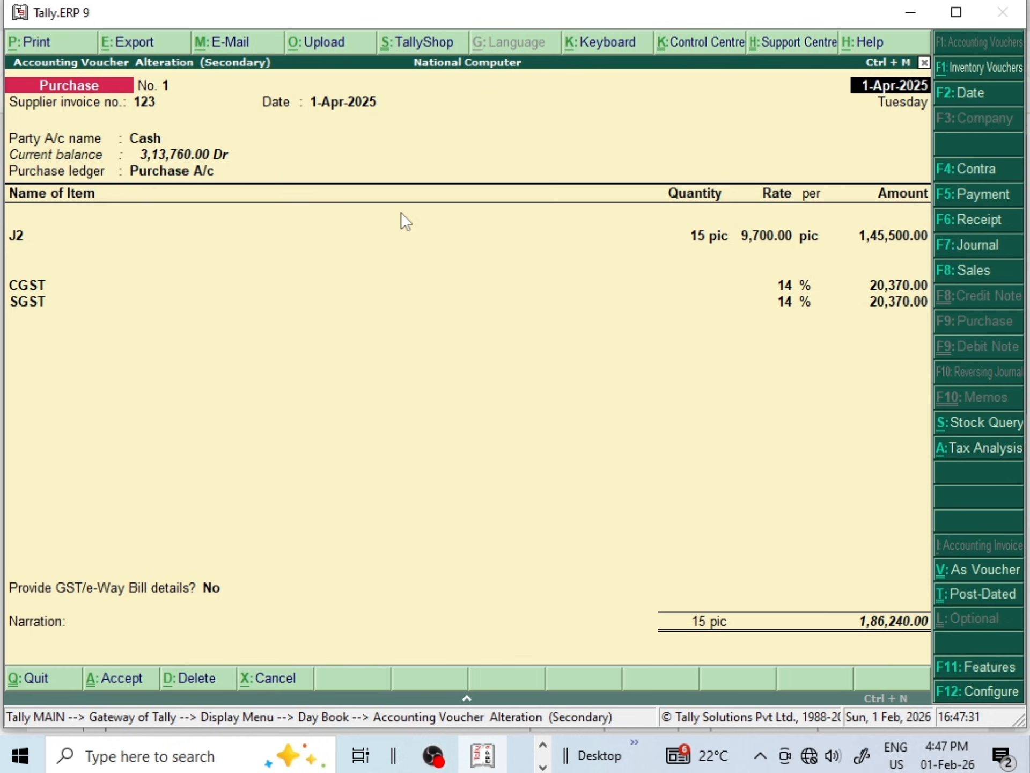